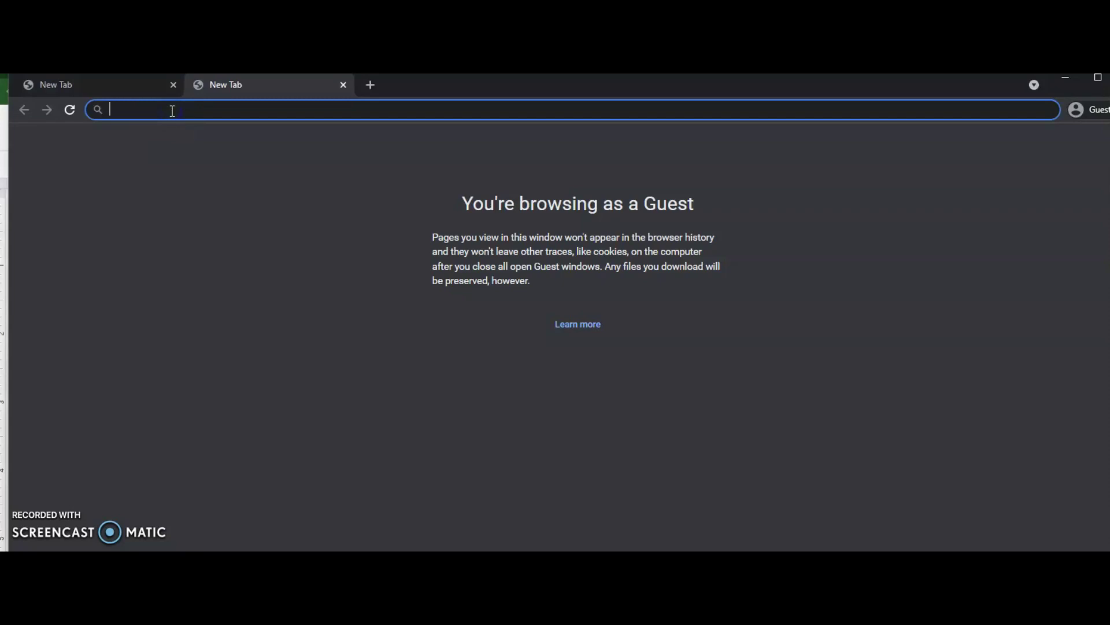
# - Enter the server address 172.16.187.11 in Chrome's address bar to load the RADISH login page
pyautogui.write('172.')
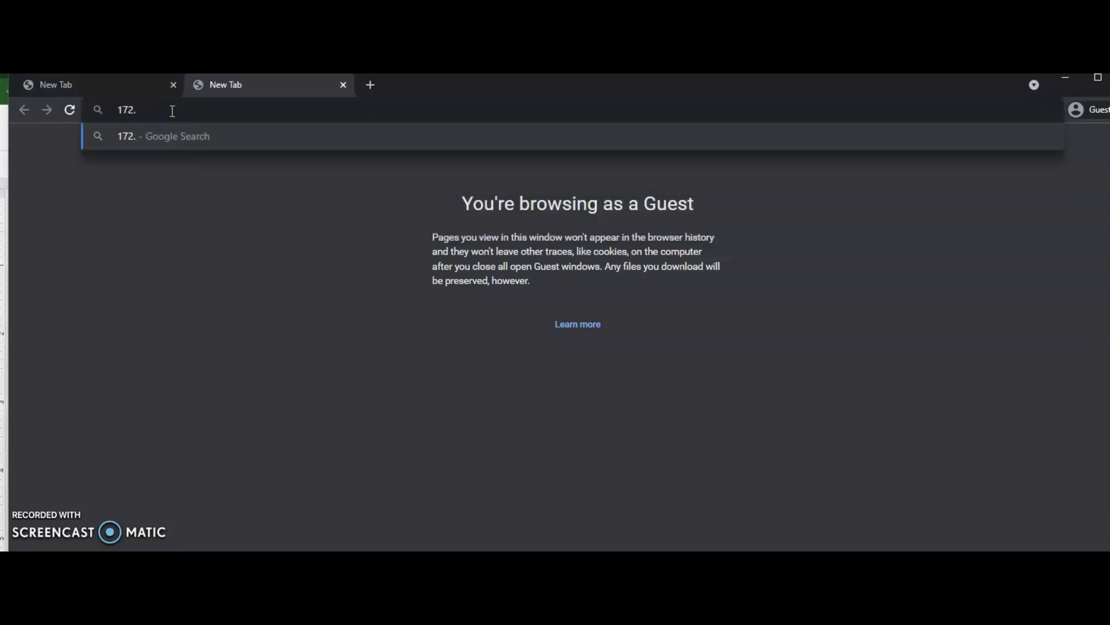
pyautogui.write('16.1')
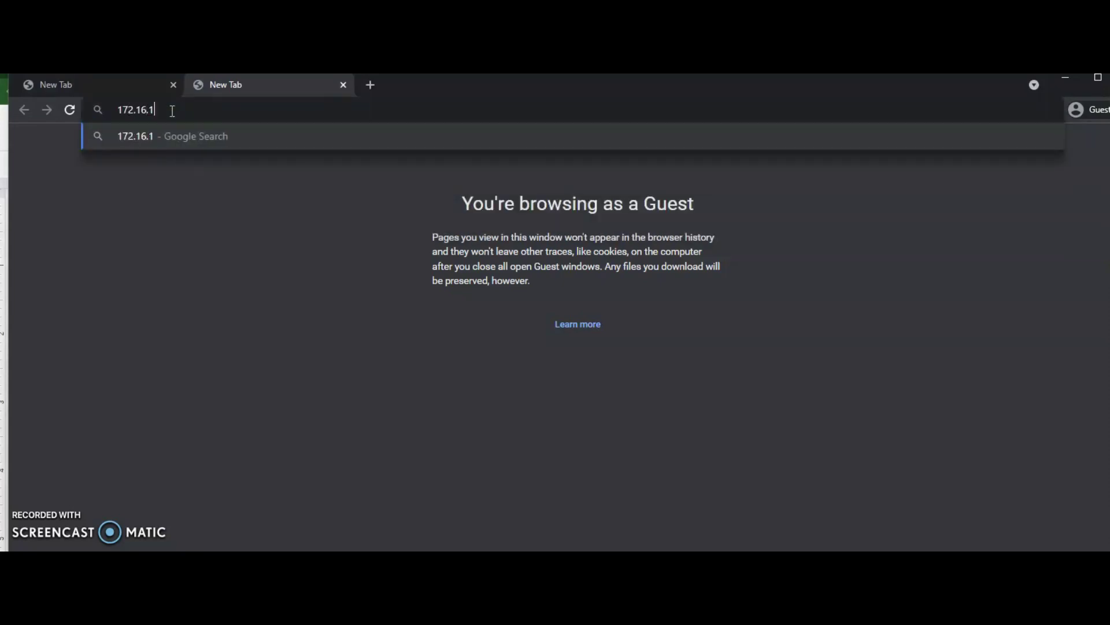
pyautogui.write('87.11')
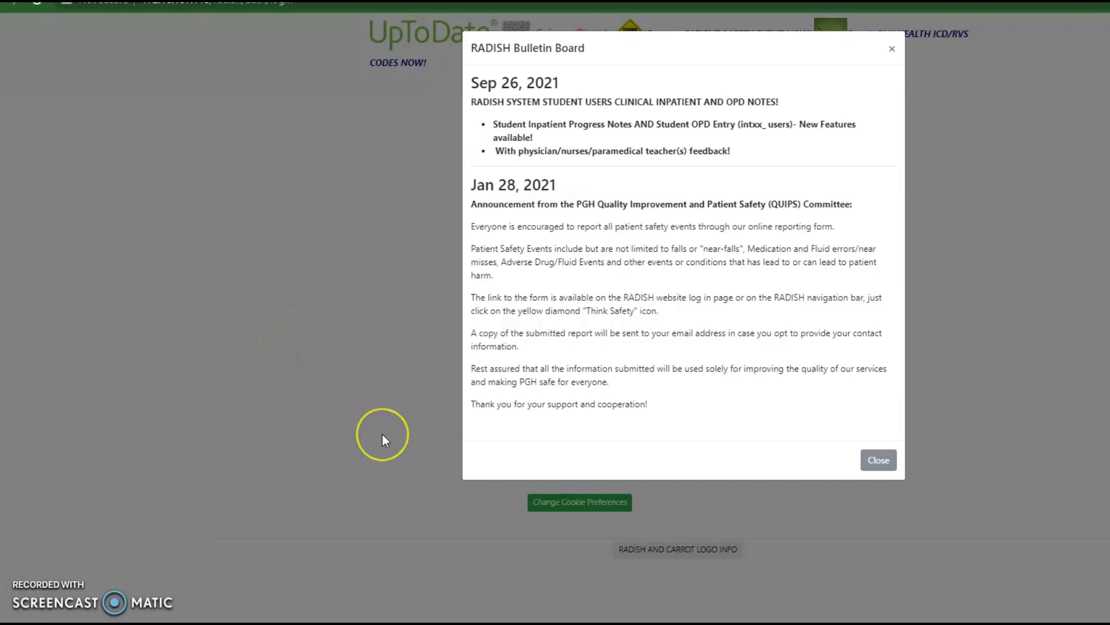
# - Close the Bulletin Board and log in with the doctor account's e-mail and password
pyautogui.click(877, 461)
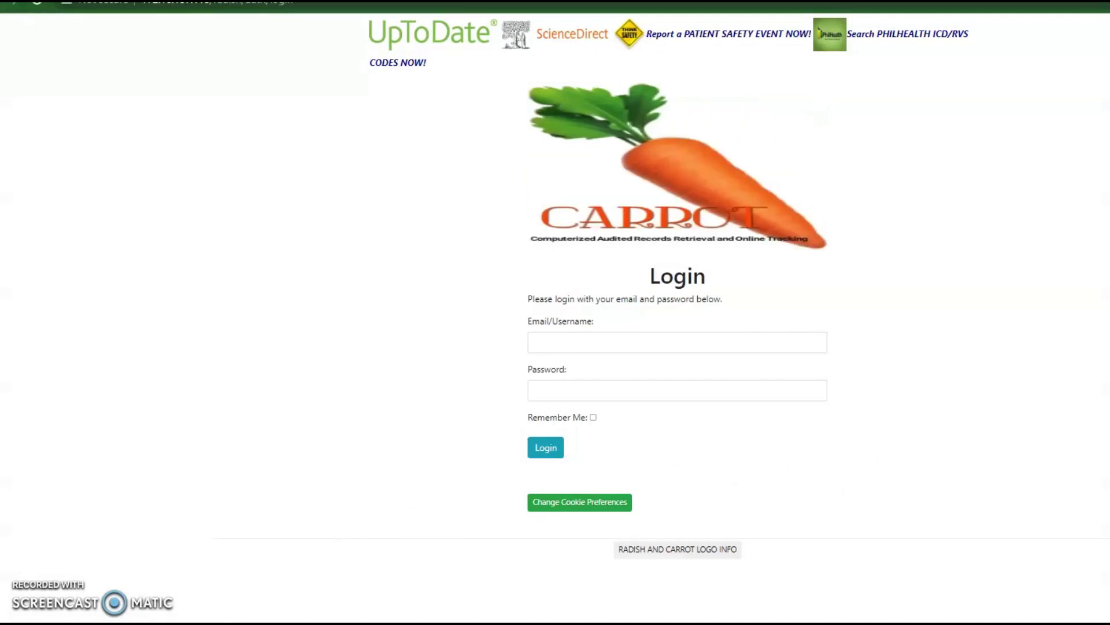
pyautogui.click(565, 346)
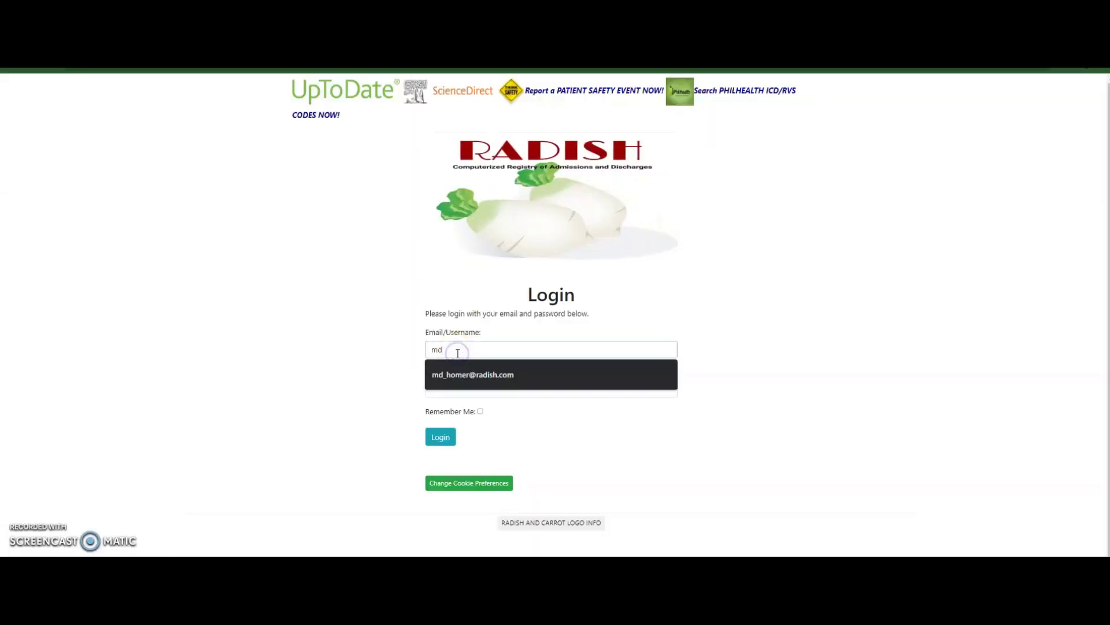
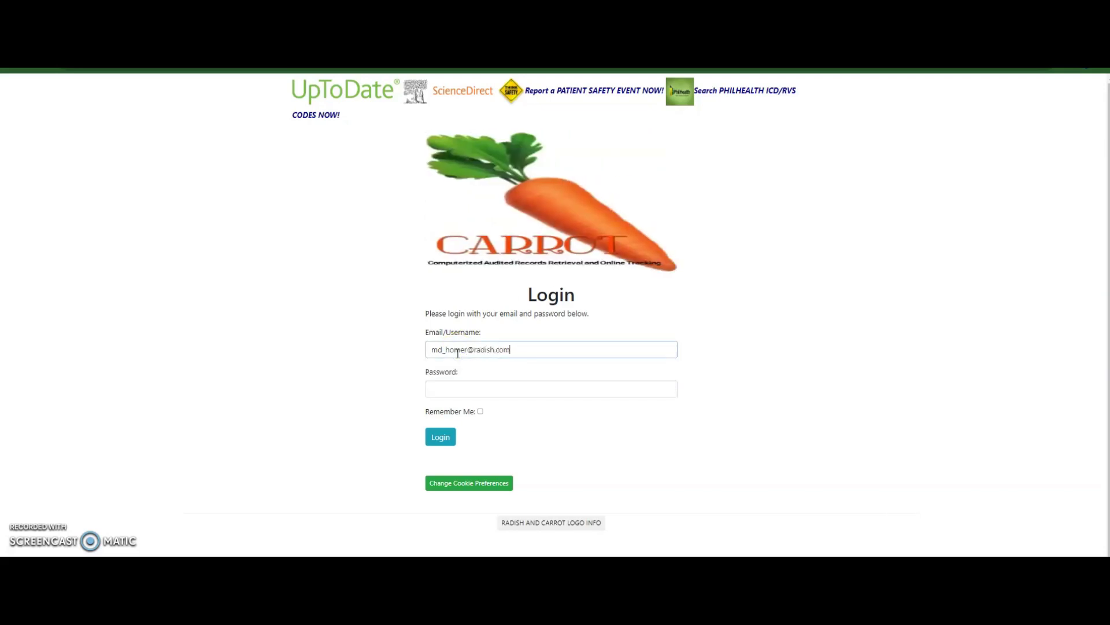
pyautogui.press('Tab')
pyautogui.write('•••••••••')
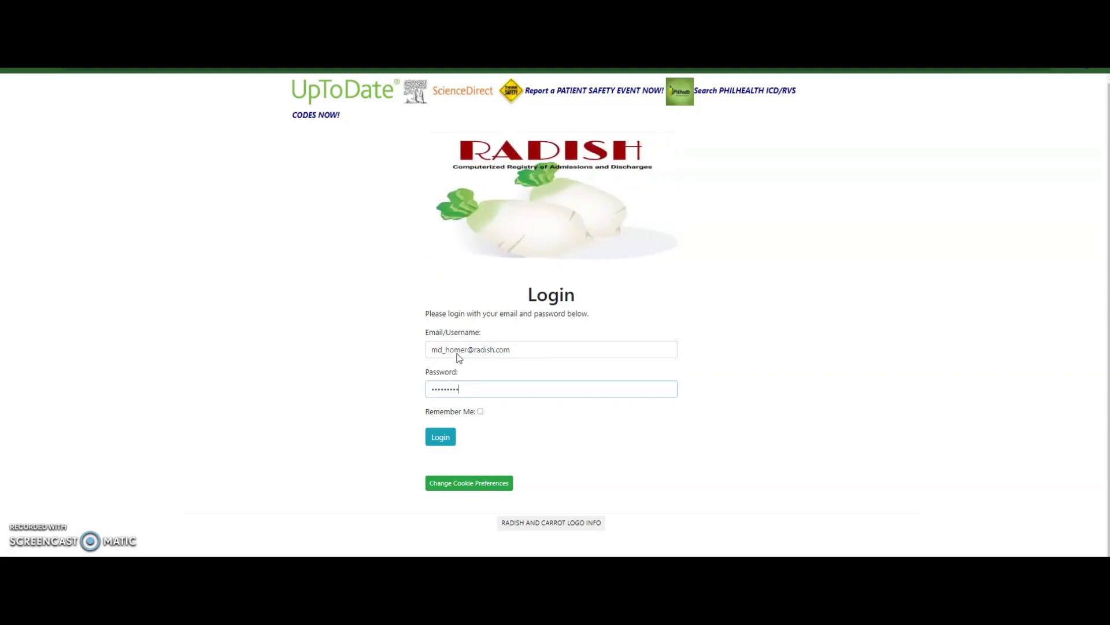
pyautogui.press('Return')
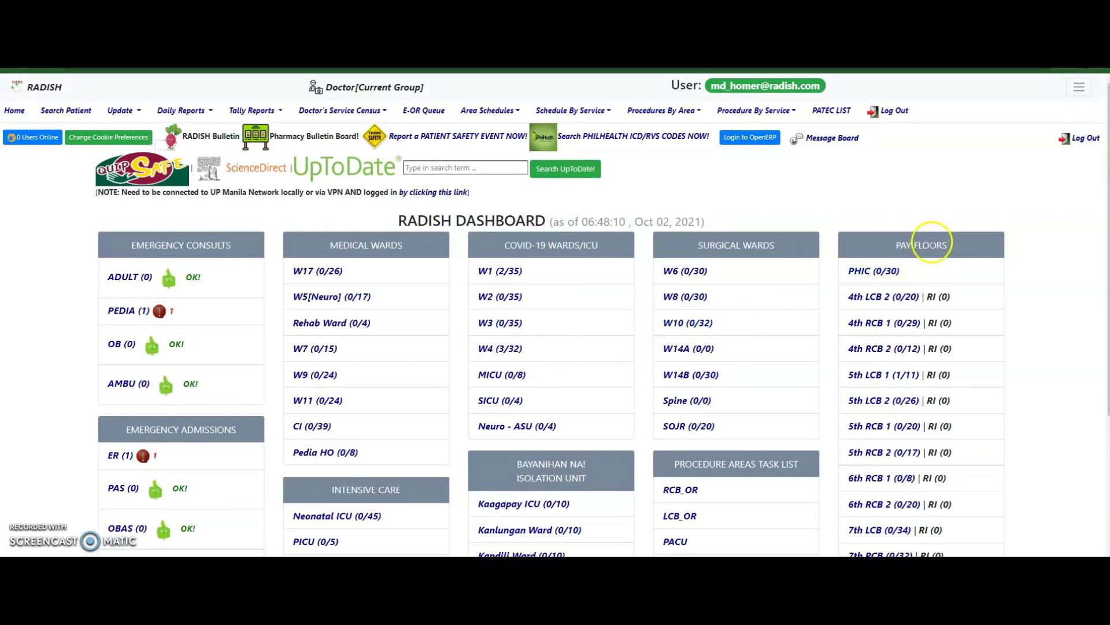
# - Change the account password by entering the old password and the new one twice
pyautogui.click(1079, 88)
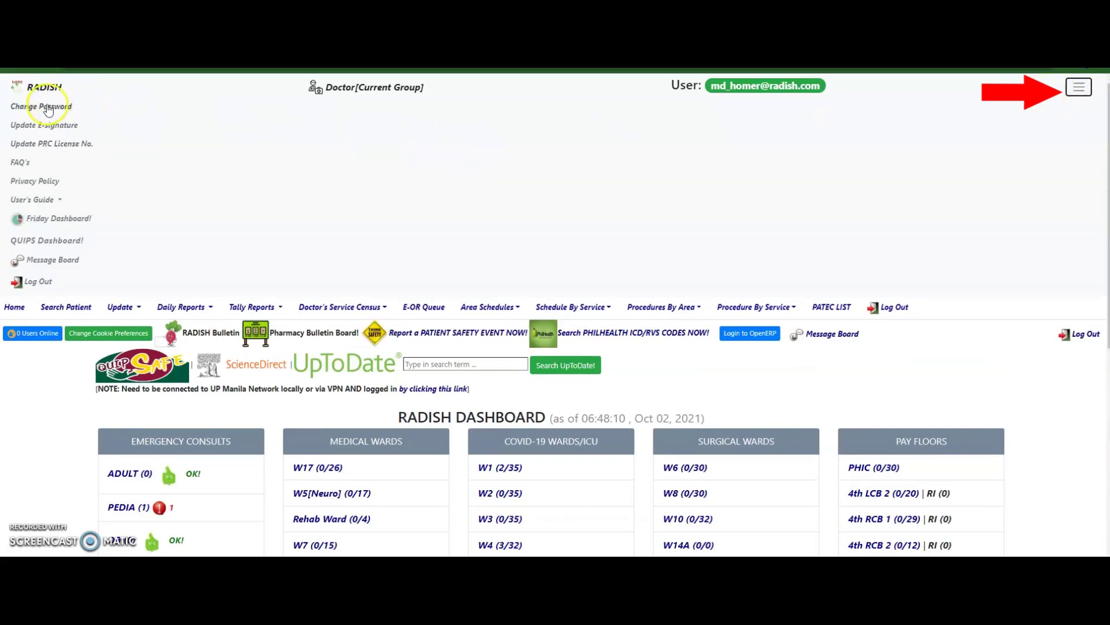
pyautogui.click(45, 106)
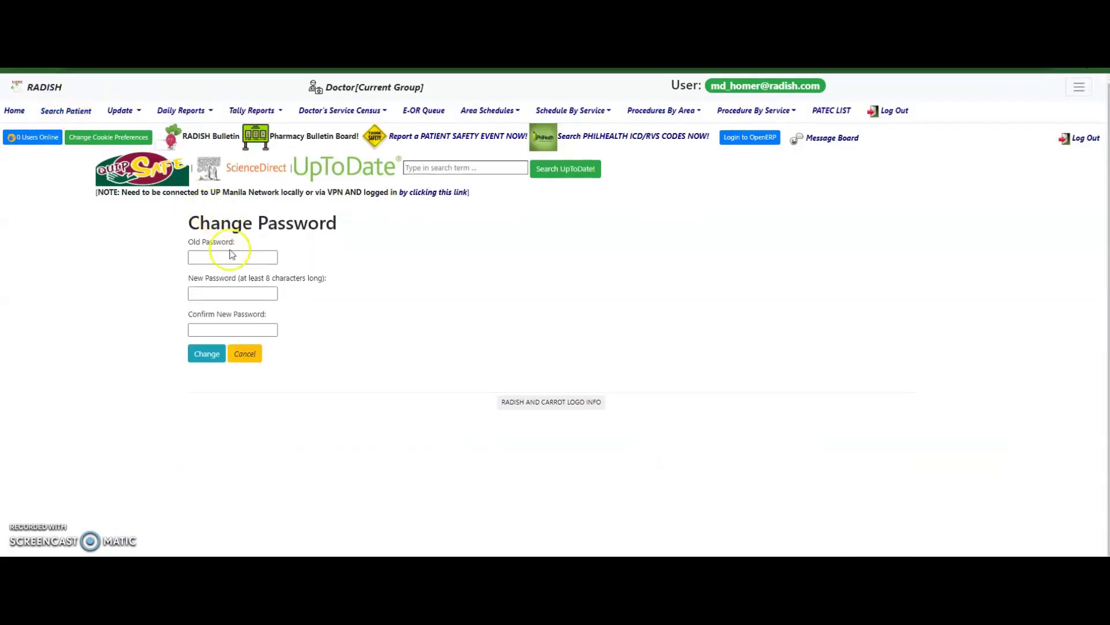
pyautogui.click(237, 259)
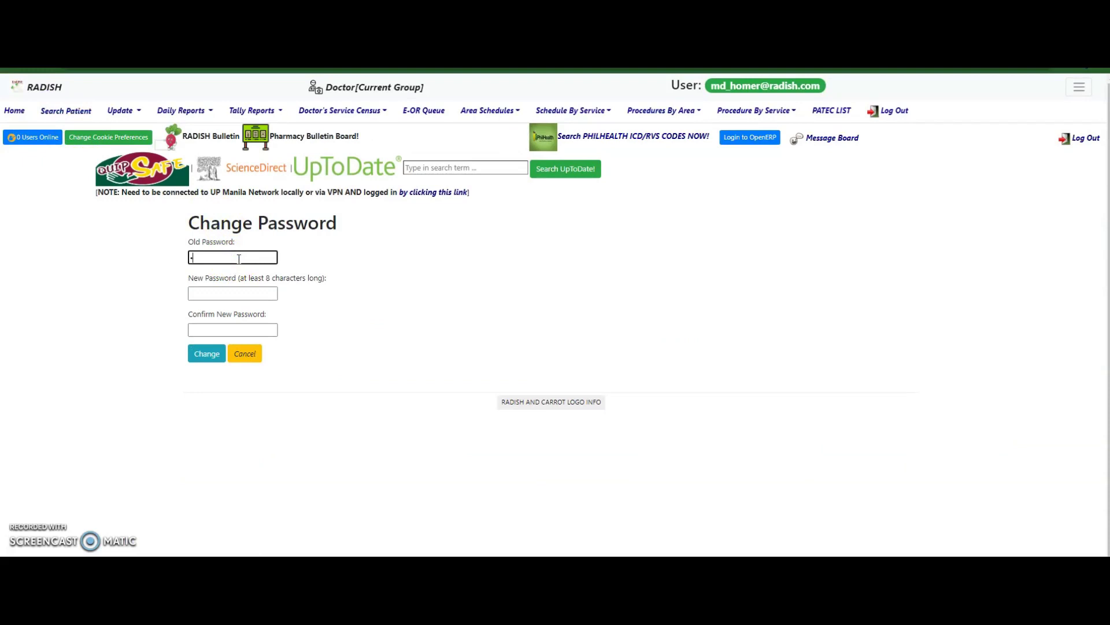
pyautogui.write('*********')
pyautogui.press('Tab')
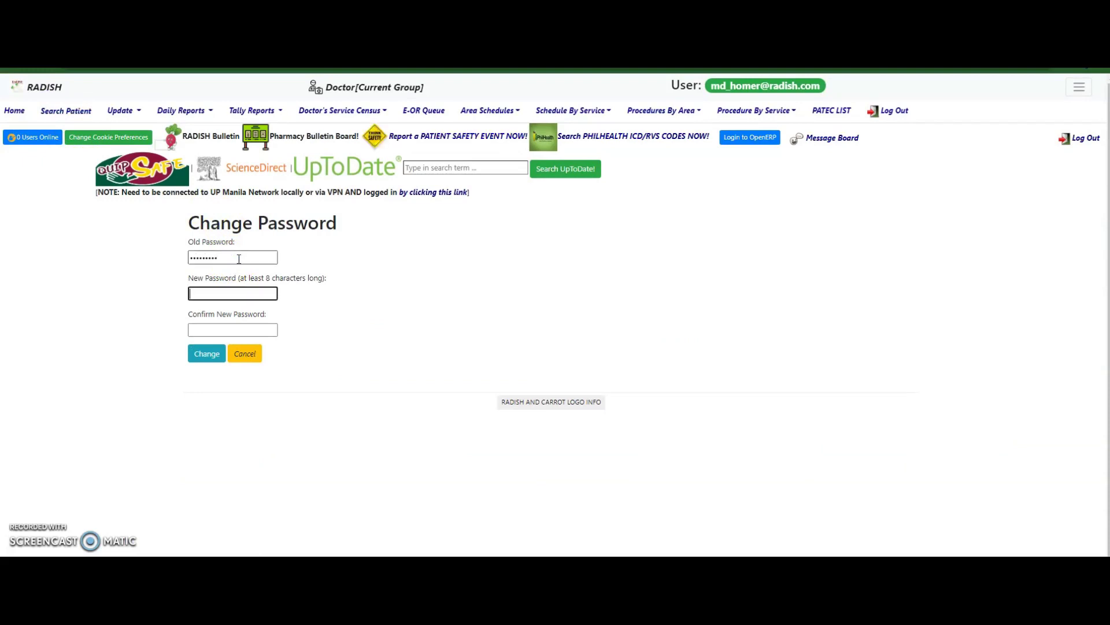
pyautogui.write('********')
pyautogui.press('Tab')
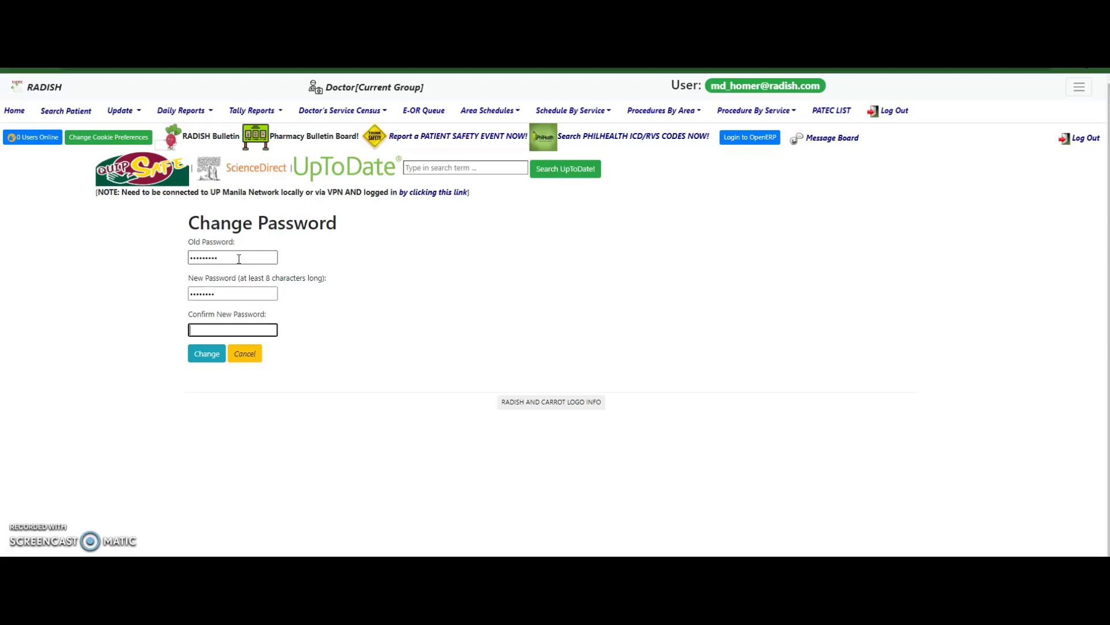
pyautogui.write('********')
pyautogui.click(201, 357)
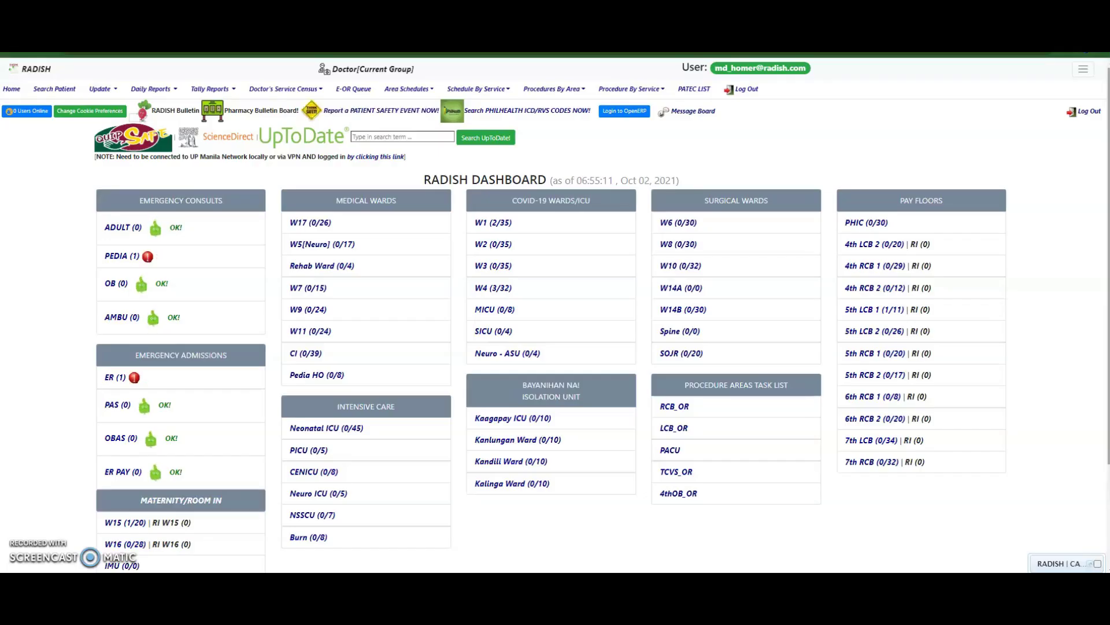
# - Scroll down the dashboard to review the census counts after the password change
pyautogui.scroll(-1, 555, 336)
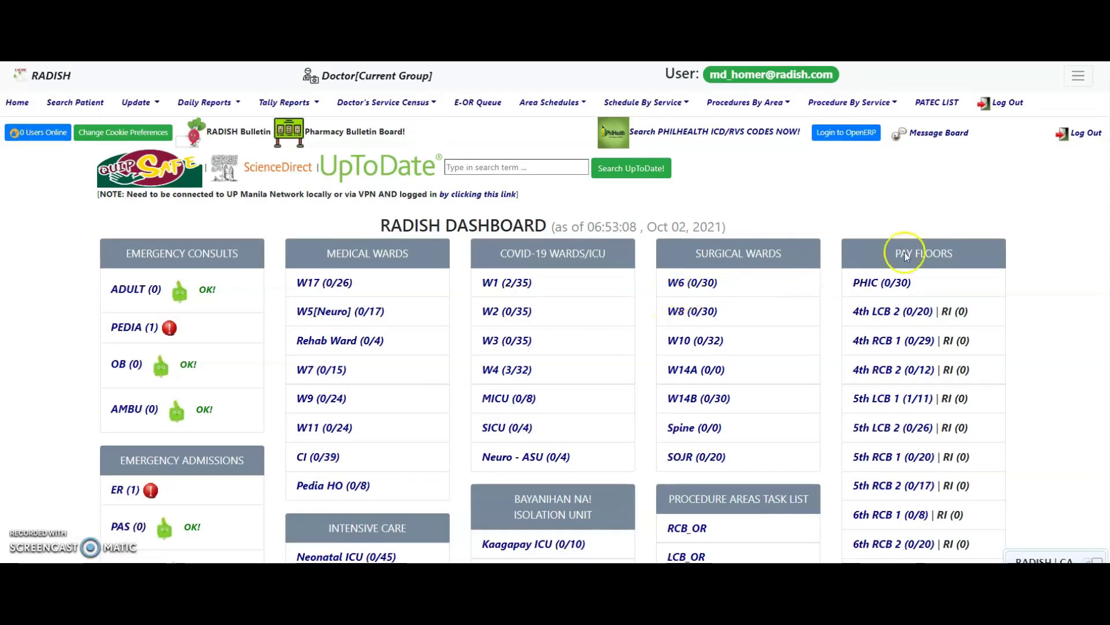
pyautogui.click(1078, 75)
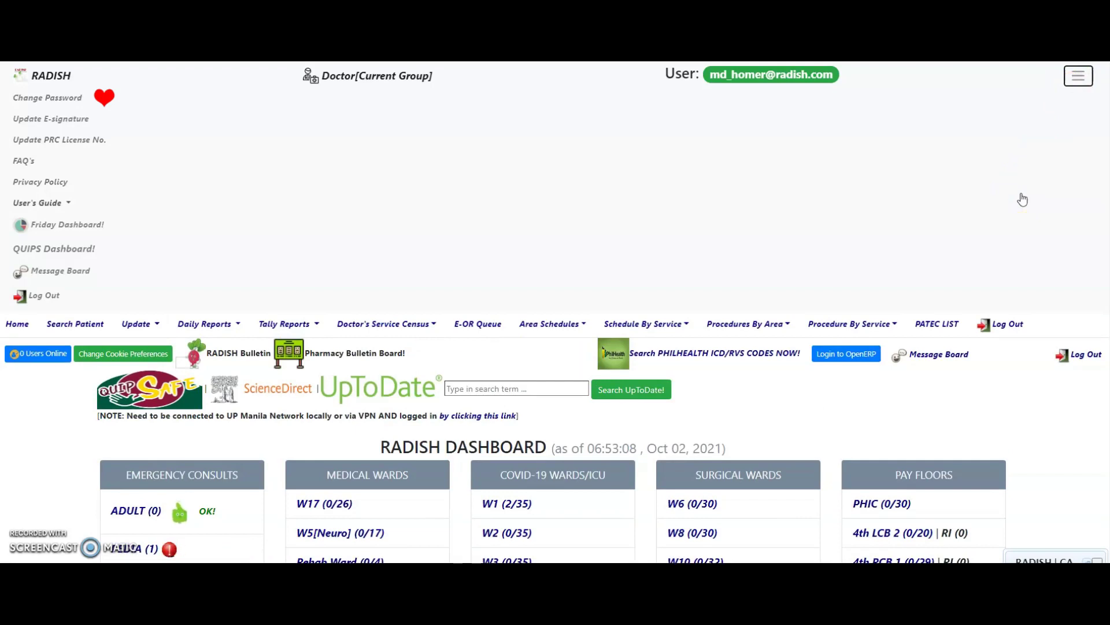
pyautogui.click(1012, 198)
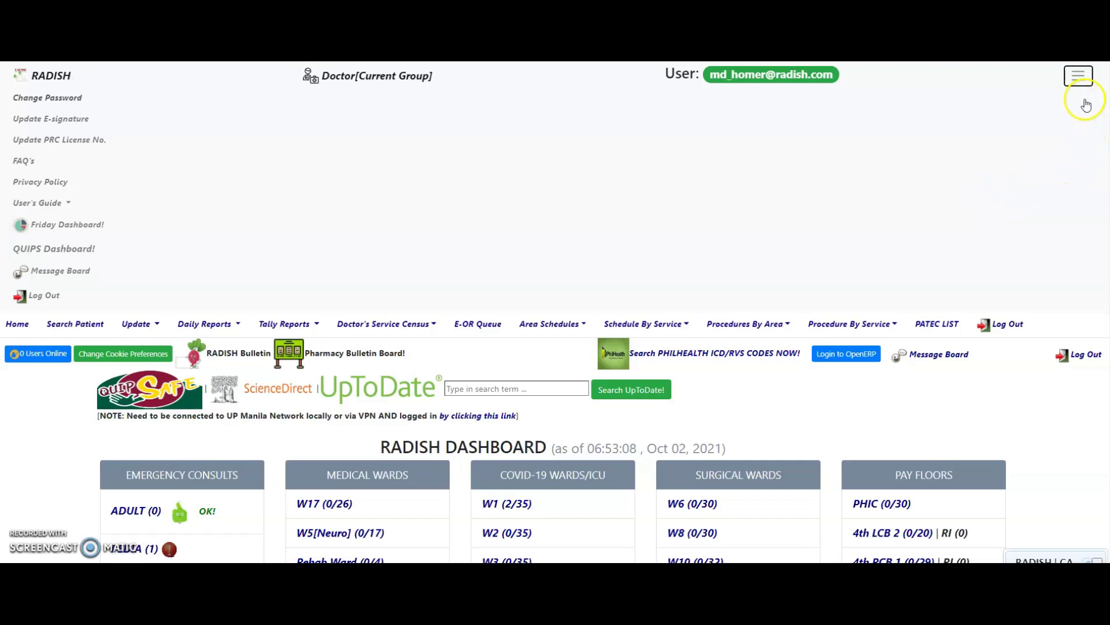
pyautogui.click(1080, 77)
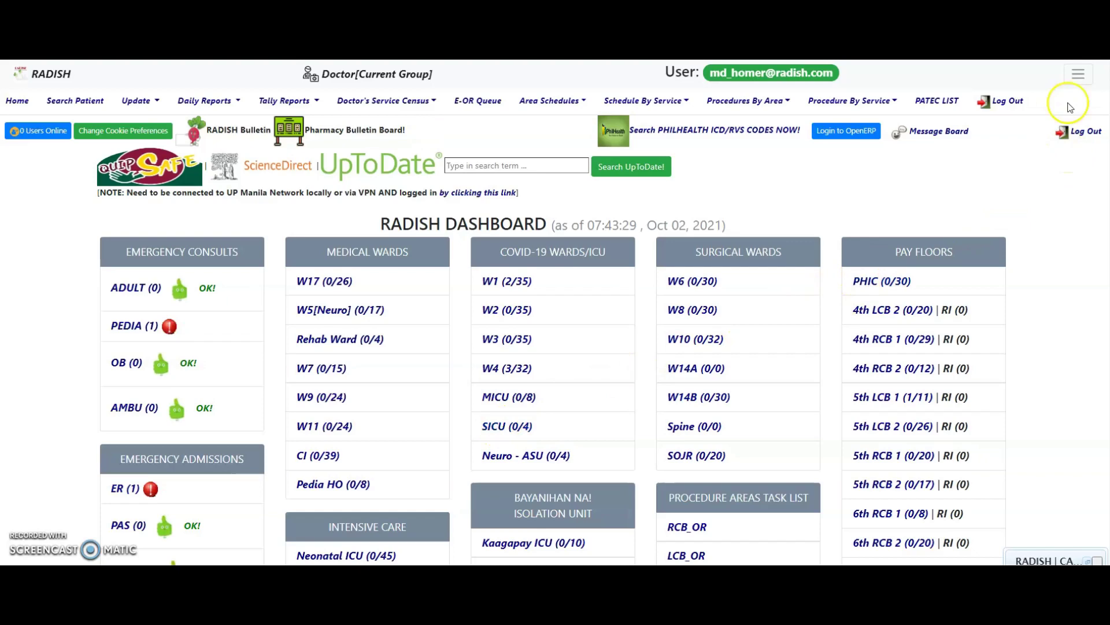
# - Open the e-signature update page and draw a first signature attempt on the pad
pyautogui.click(1079, 75)
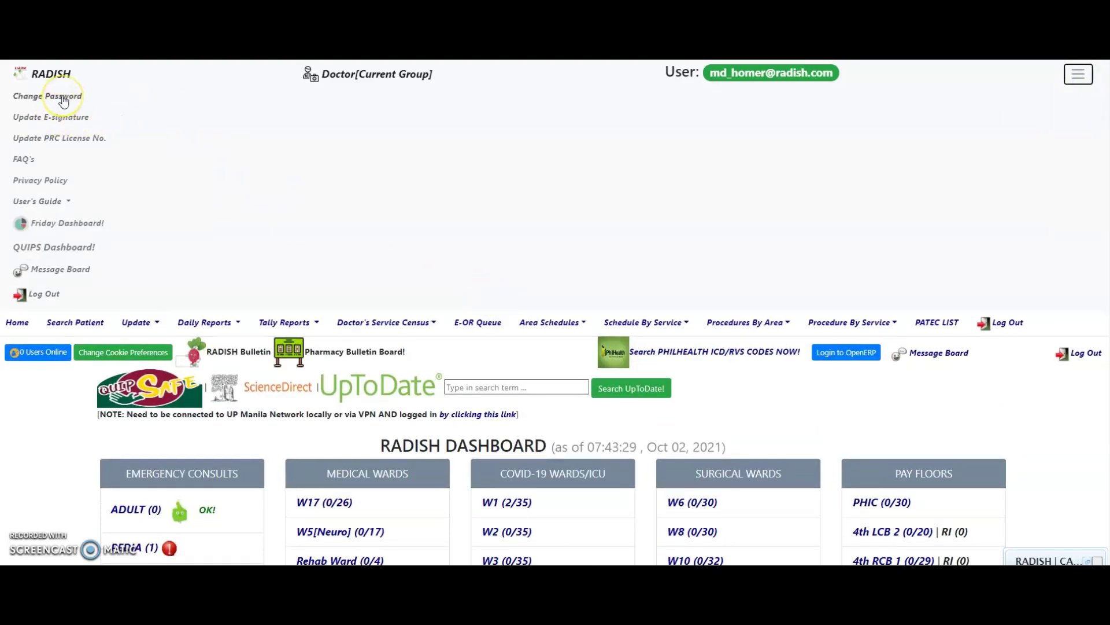
pyautogui.click(62, 117)
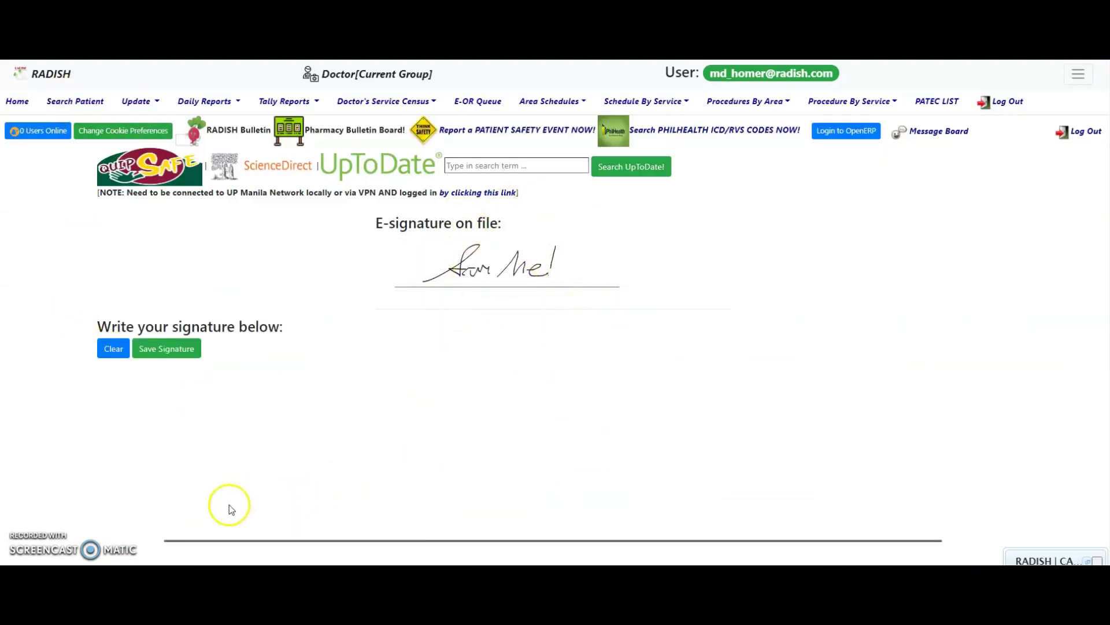
pyautogui.moveTo(231, 518)
pyautogui.mouseDown()
pyautogui.moveTo(325, 488)
pyautogui.moveTo(362, 409)
pyautogui.moveTo(315, 466)
pyautogui.moveTo(409, 489)
pyautogui.moveTo(422, 466)
pyautogui.moveTo(520, 478)
pyautogui.moveTo(540, 462)
pyautogui.moveTo(552, 492)
pyautogui.mouseUp()
pyautogui.click(467, 500)
pyautogui.moveTo(615, 407); pyautogui.dragTo(588, 485)
pyautogui.click(584, 498)
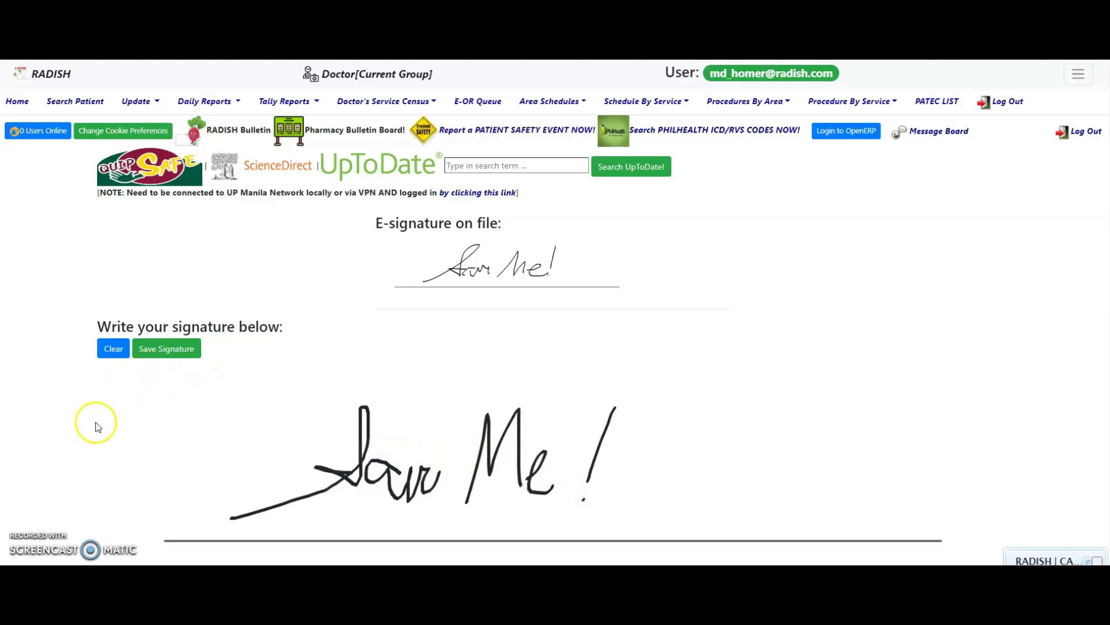
# - Clear the pad, redraw the signature and save it as the new e-signature
pyautogui.click(113, 348)
pyautogui.moveTo(243, 509)
pyautogui.mouseDown()
pyautogui.moveTo(342, 461)
pyautogui.moveTo(379, 480)
pyautogui.moveTo(471, 473)
pyautogui.mouseUp()
pyautogui.moveTo(526, 404)
pyautogui.mouseDown()
pyautogui.moveTo(531, 486)
pyautogui.moveTo(596, 480)
pyautogui.mouseUp()
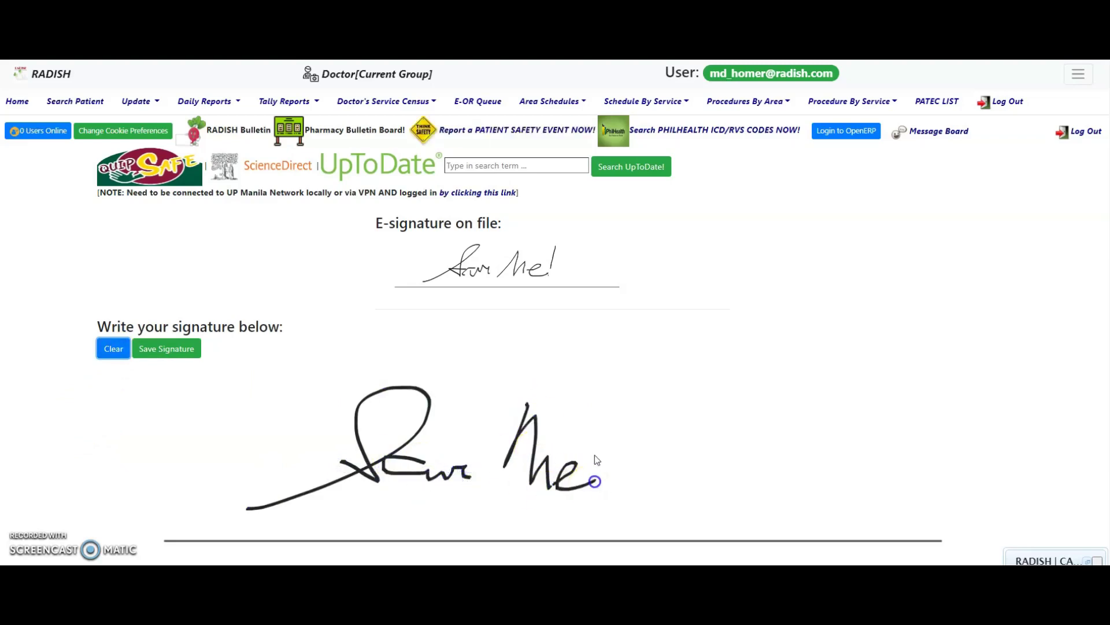
pyautogui.moveTo(629, 380); pyautogui.dragTo(620, 443)
pyautogui.click(617, 481)
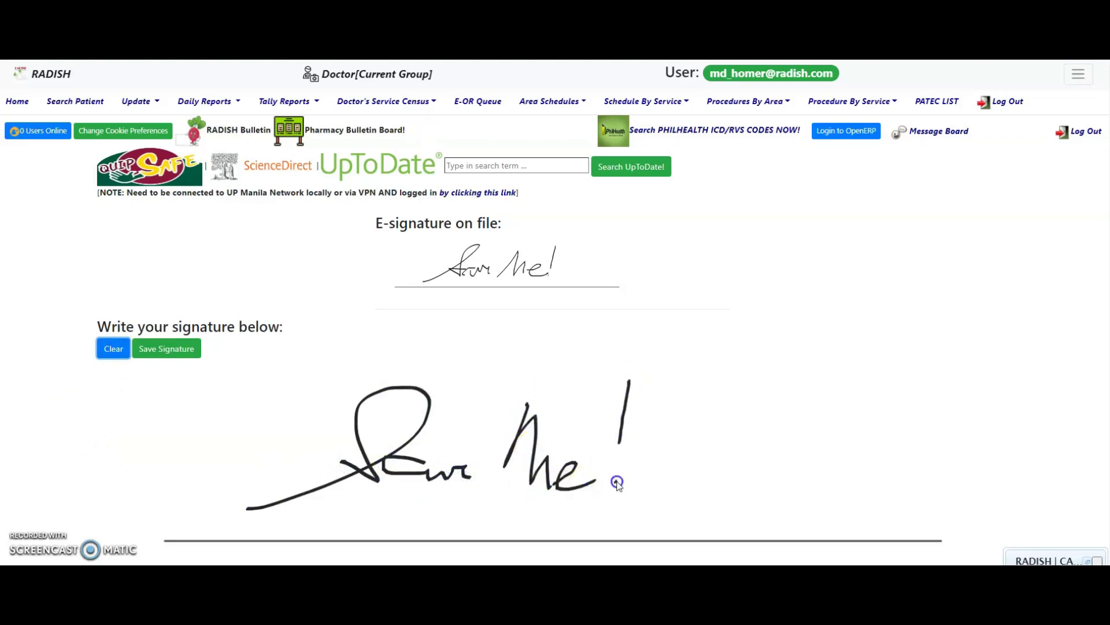
pyautogui.click(166, 350)
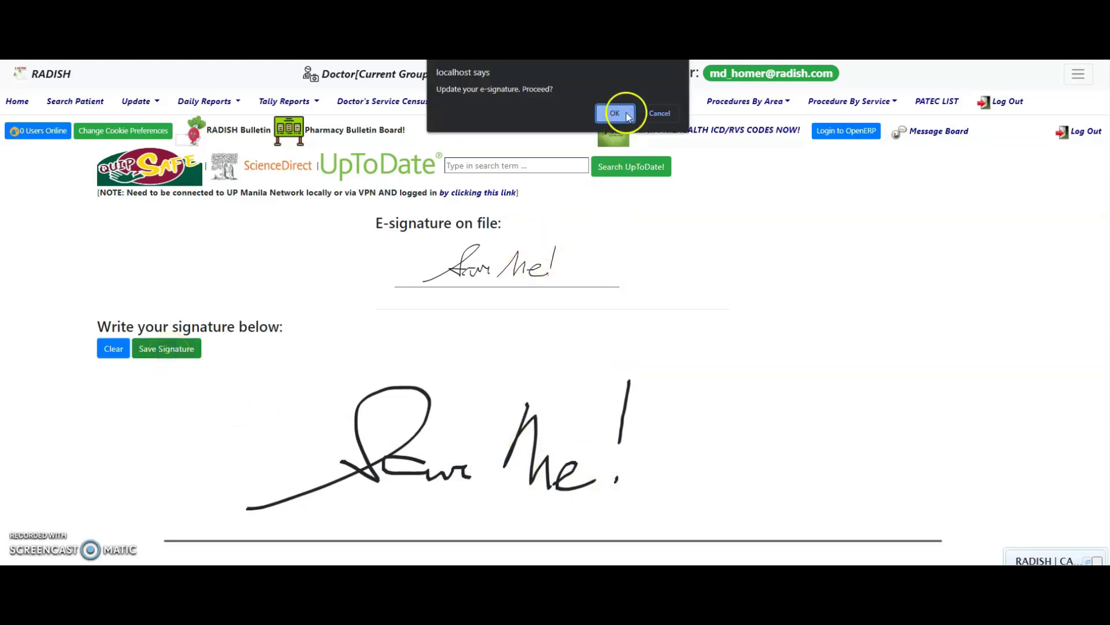
pyautogui.click(659, 111)
pyautogui.click(656, 111)
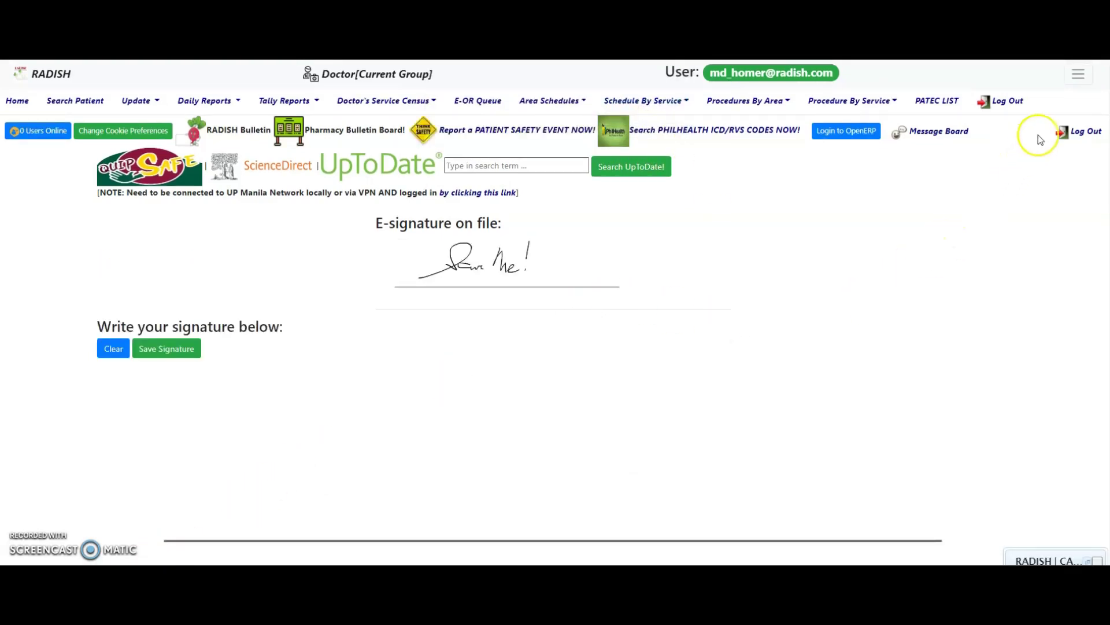
pyautogui.click(1078, 85)
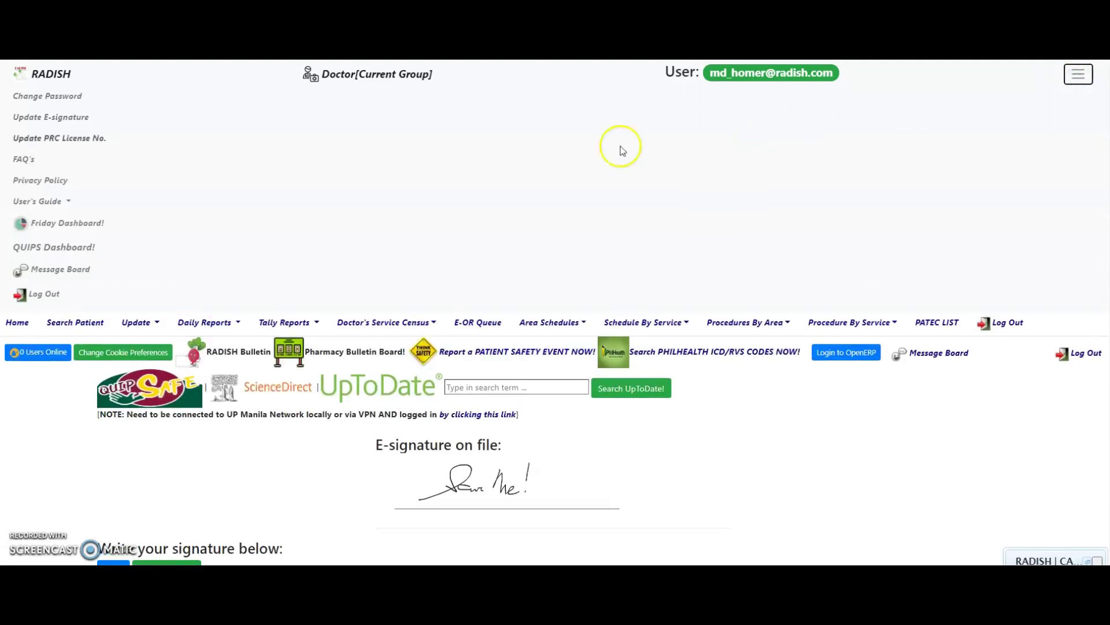
pyautogui.click(67, 139)
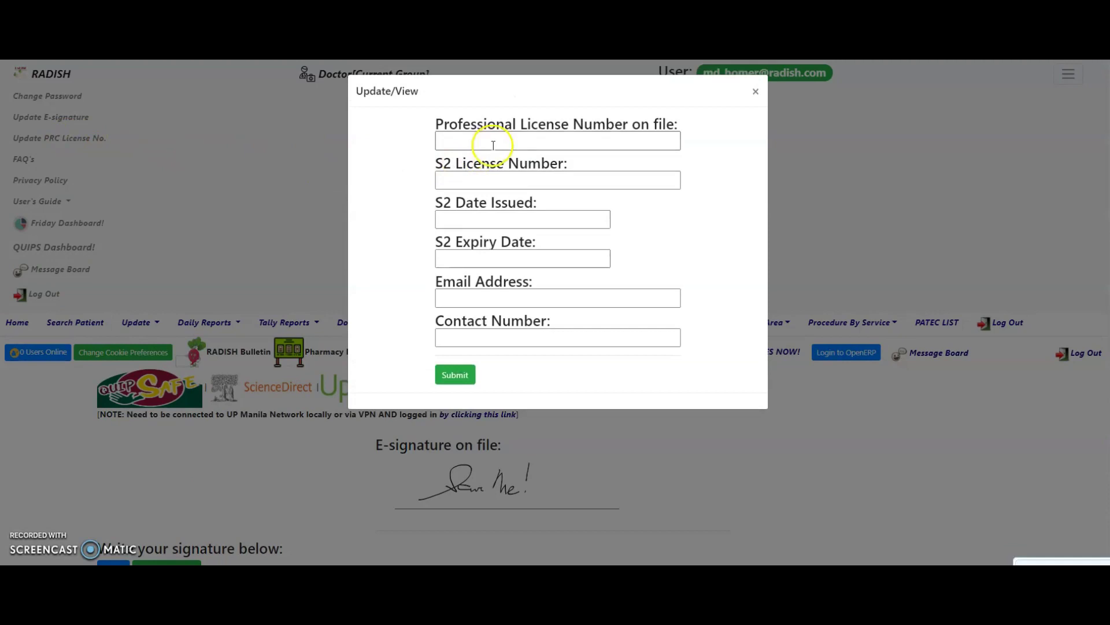
pyautogui.click(504, 140)
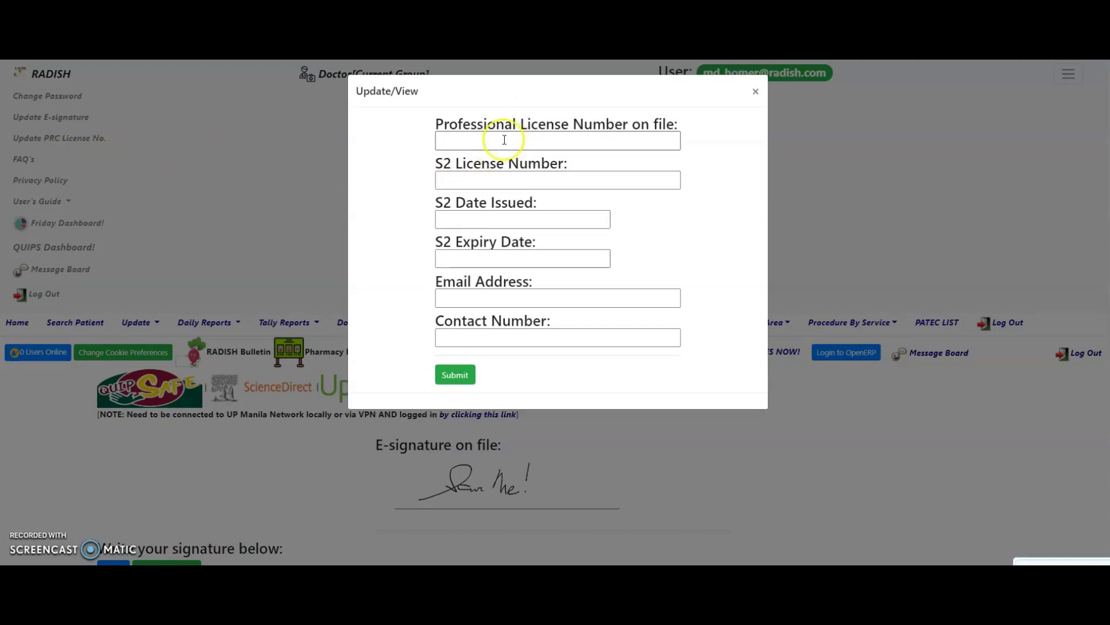
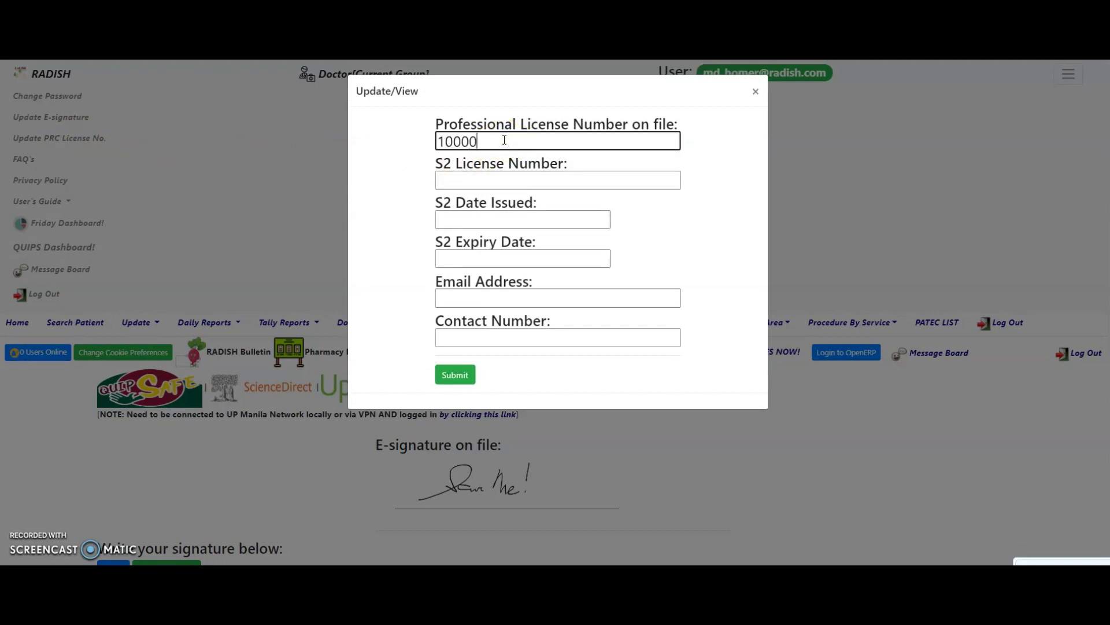
pyautogui.press('Tab')
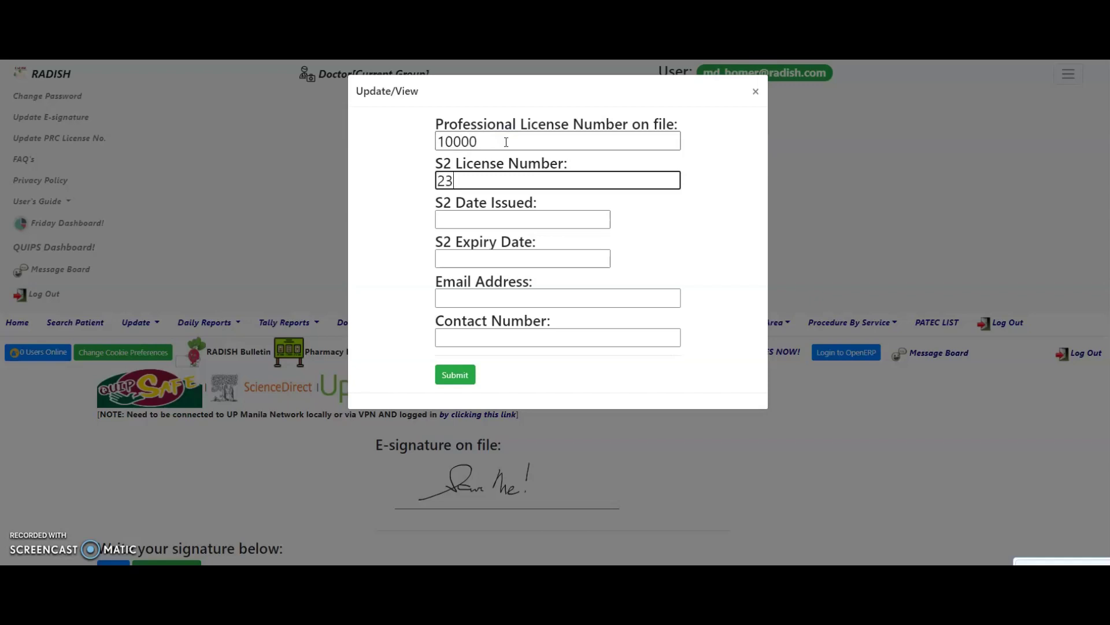
pyautogui.press('Tab')
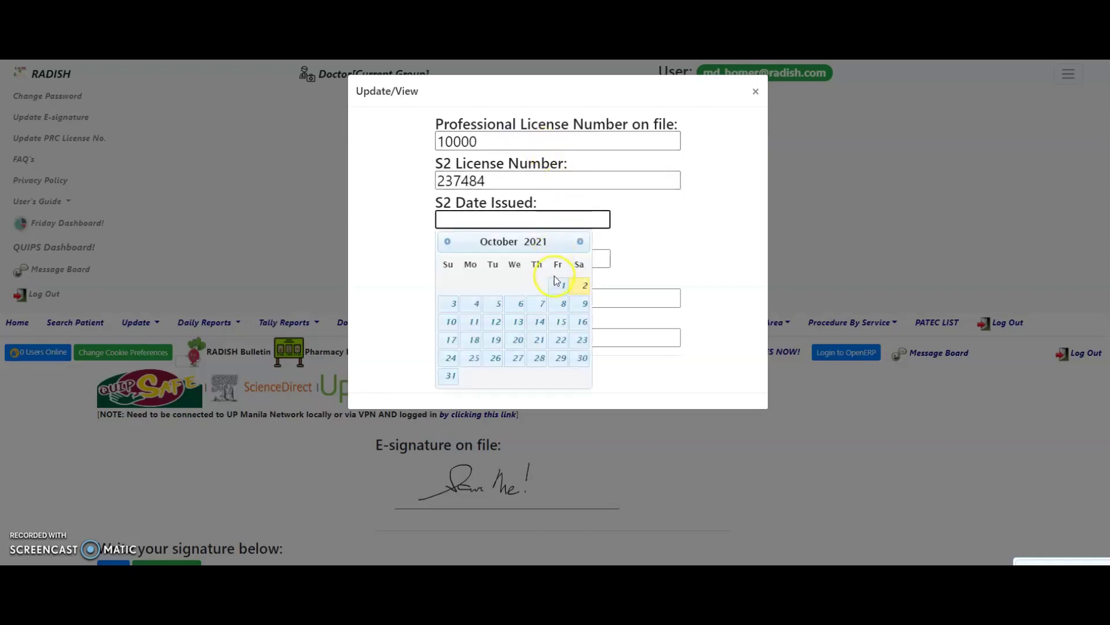
# - Set the S2 issue date to 2021-10-01 and the expiry date to 2022-06-30
pyautogui.click(557, 285)
pyautogui.click(550, 258)
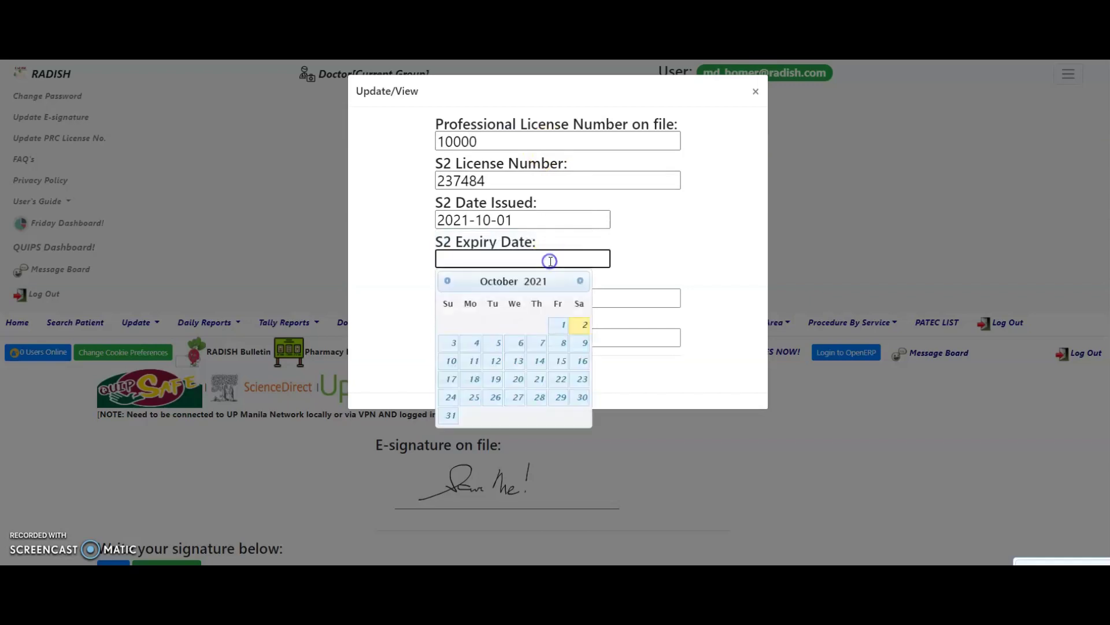
pyautogui.click(579, 281)
pyautogui.click(579, 282)
pyautogui.click(578, 281)
pyautogui.click(579, 281)
pyautogui.click(579, 281)
pyautogui.click(579, 281)
pyautogui.click(579, 281)
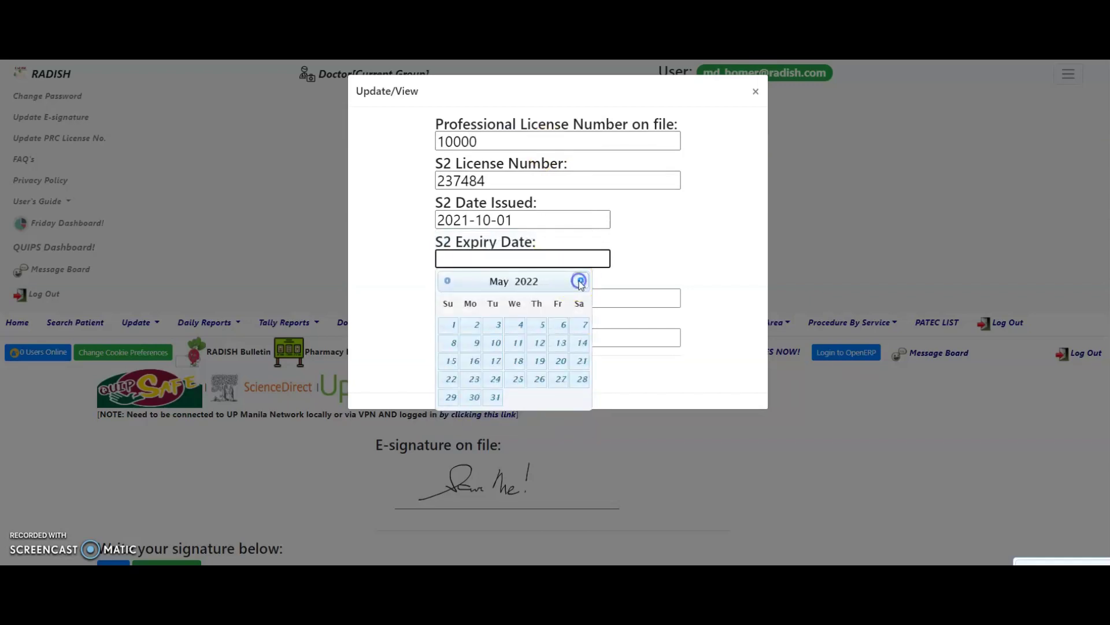
pyautogui.click(579, 281)
pyautogui.click(538, 398)
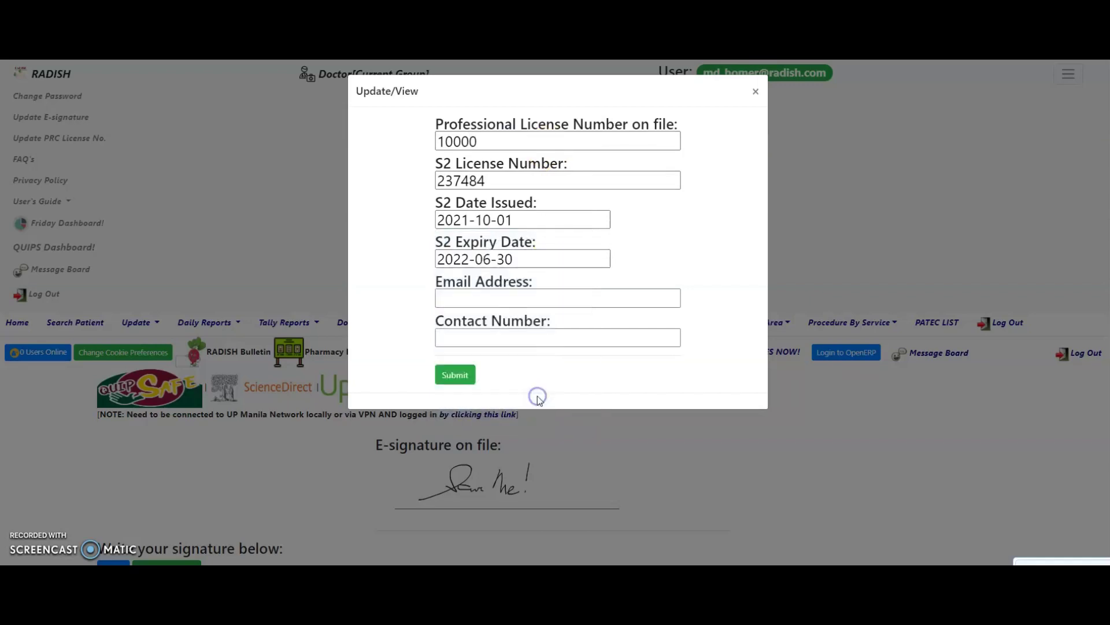
# - Fill in the e-mail and contact number, then submit the licence details
pyautogui.click(508, 302)
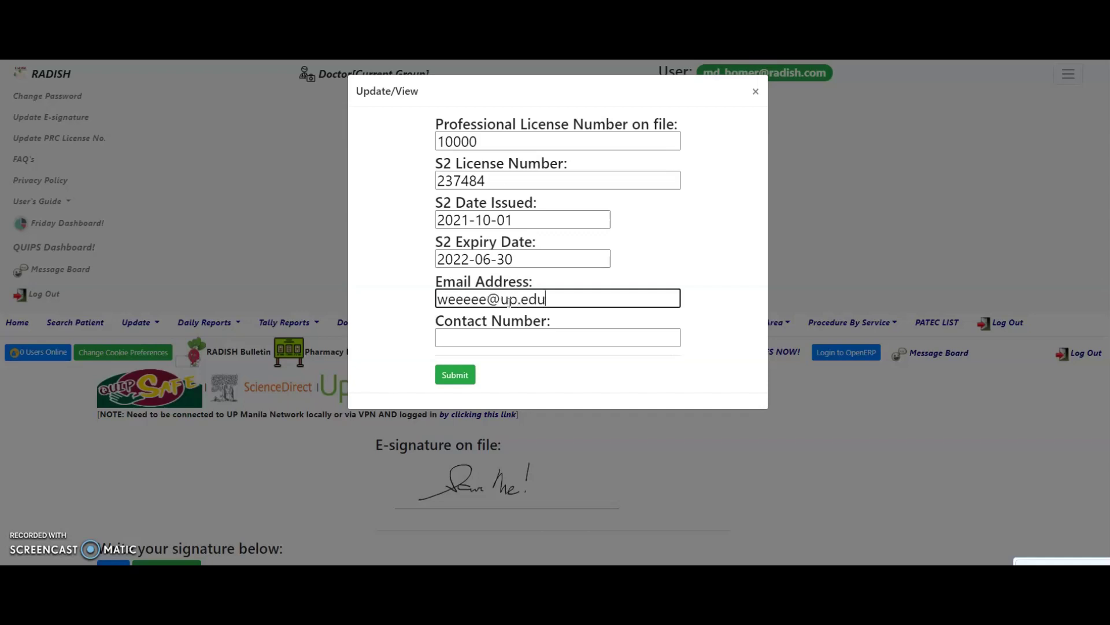
pyautogui.click(523, 339)
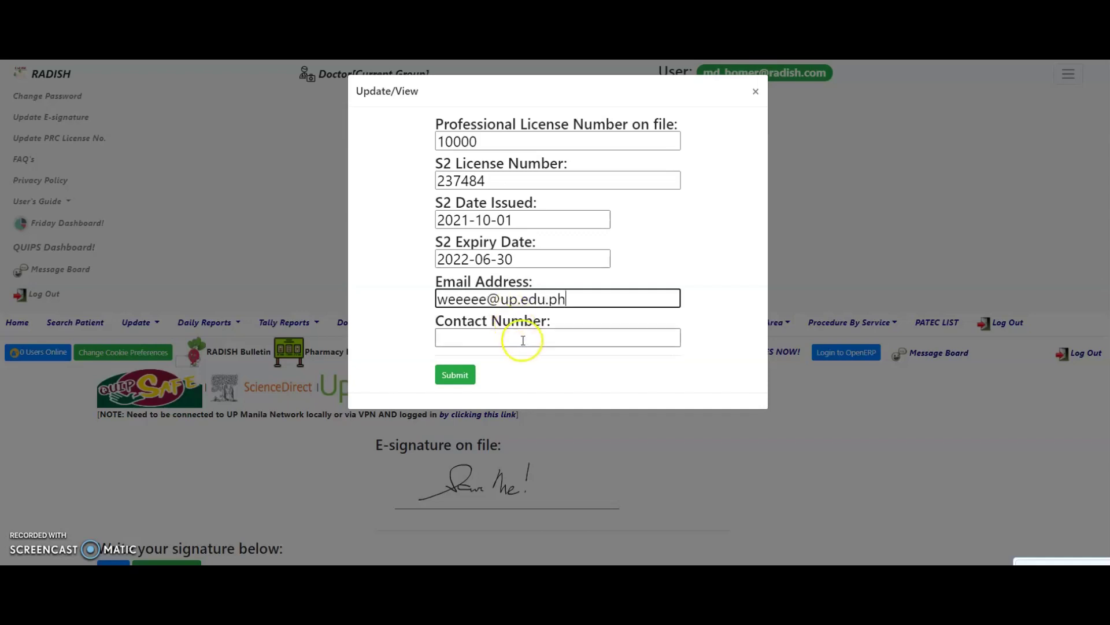
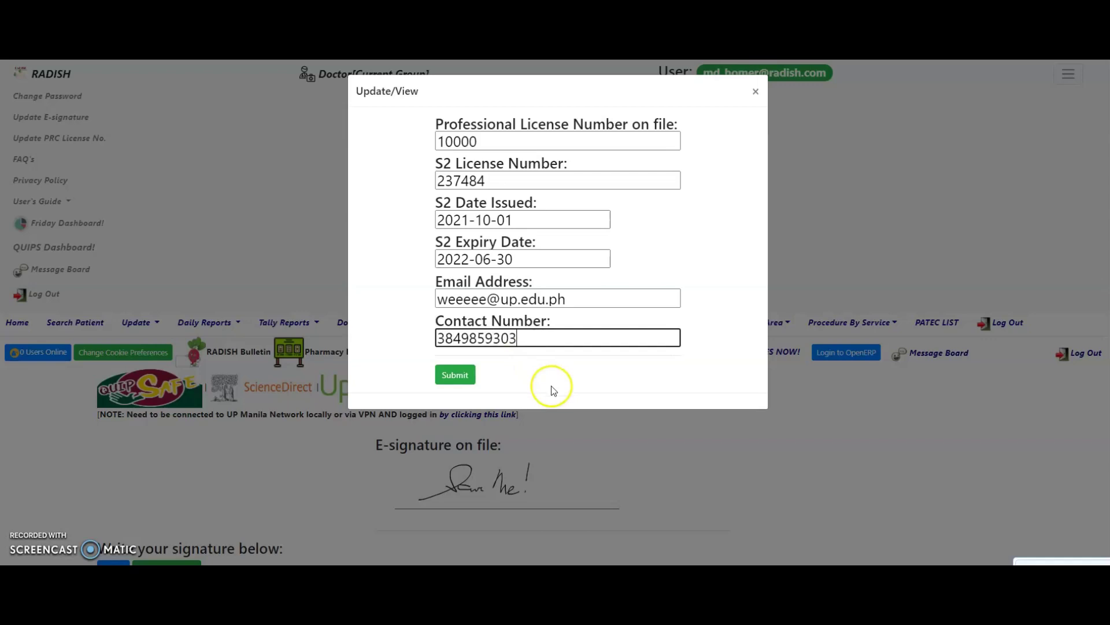
pyautogui.click(454, 375)
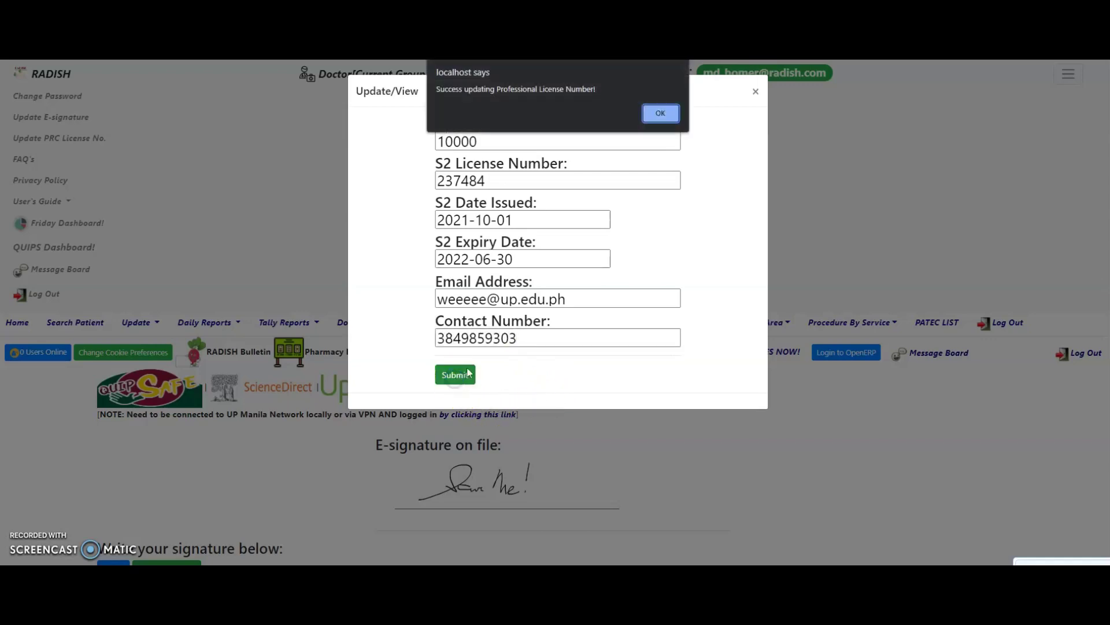
pyautogui.click(661, 111)
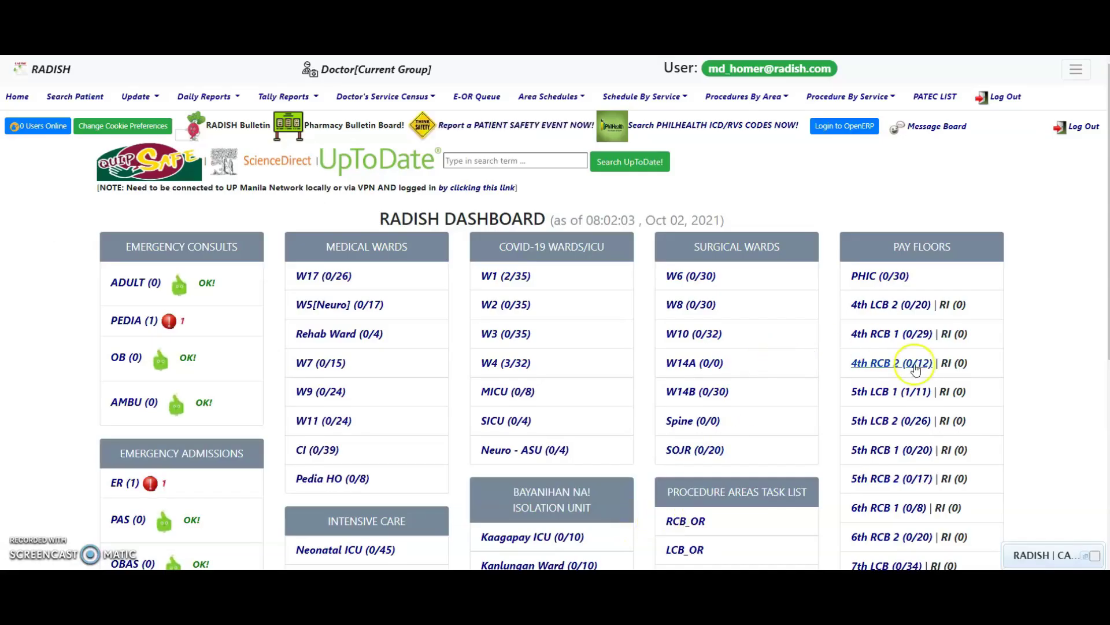
# - Send 'Who do you call? Gh' in CARROT Messenger and expand the account options menu
pyautogui.click(1049, 556)
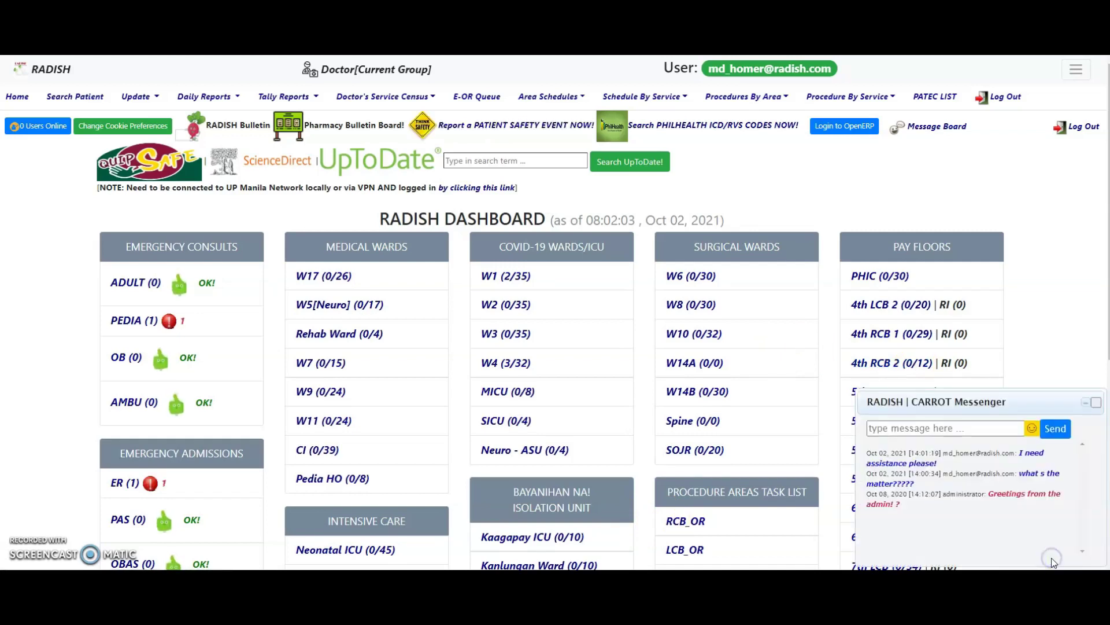
pyautogui.click(927, 428)
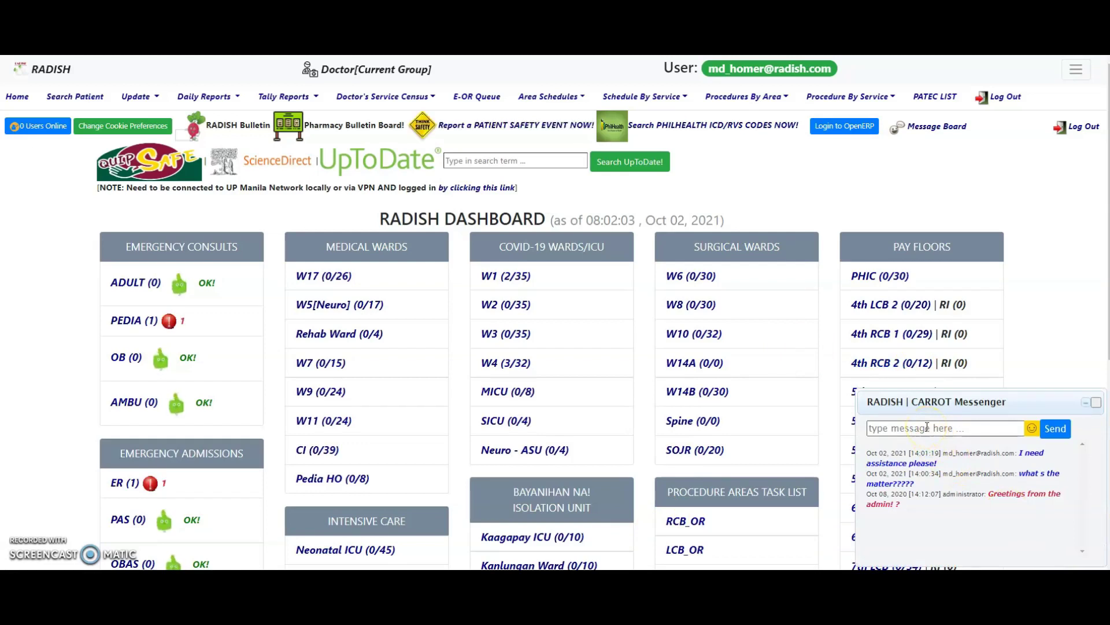
pyautogui.click(927, 427)
pyautogui.write('Who')
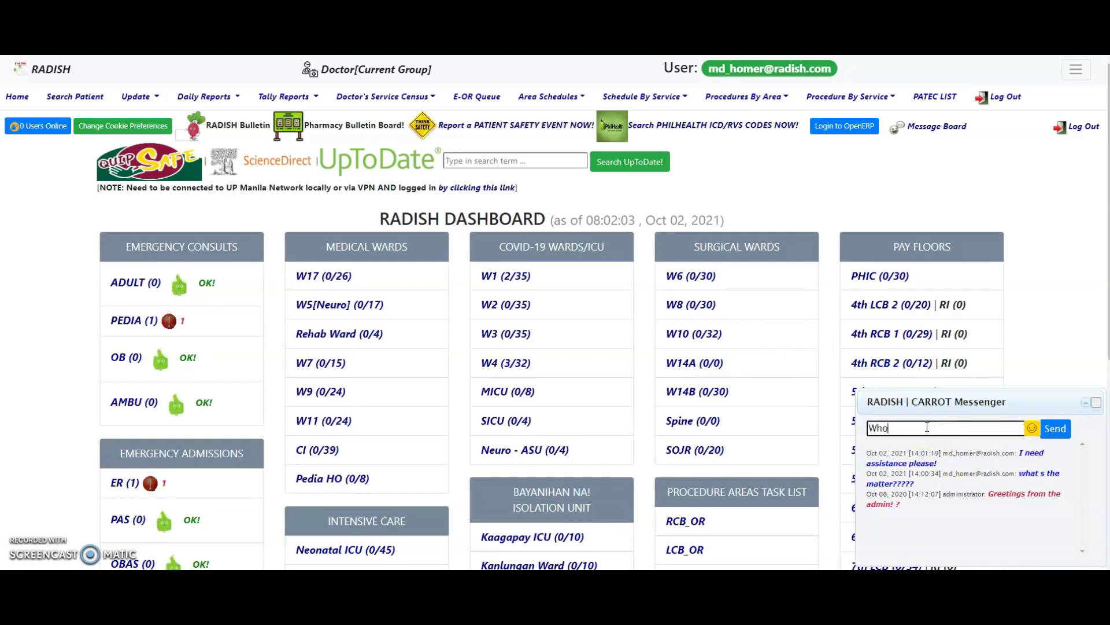
pyautogui.write(' do you call? Gh')
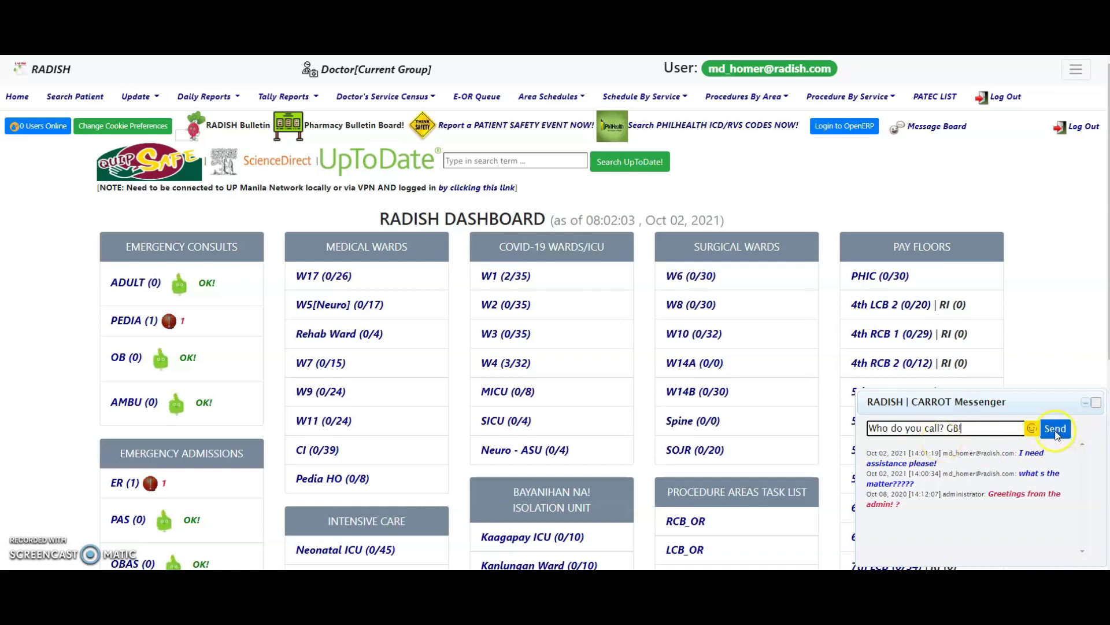
pyautogui.click(1056, 431)
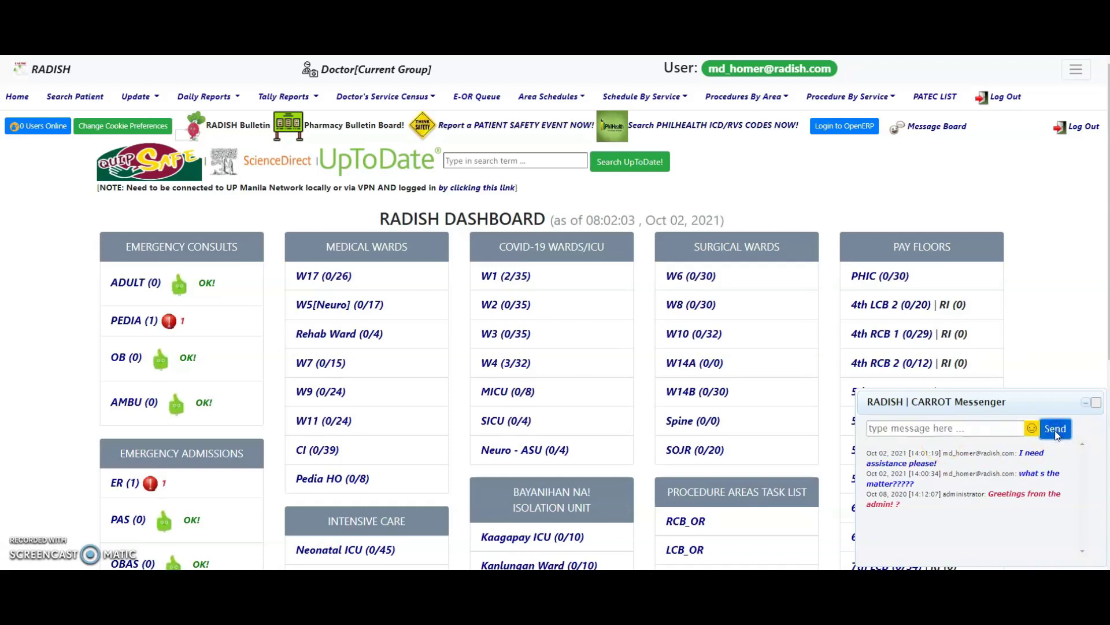
pyautogui.click(1076, 71)
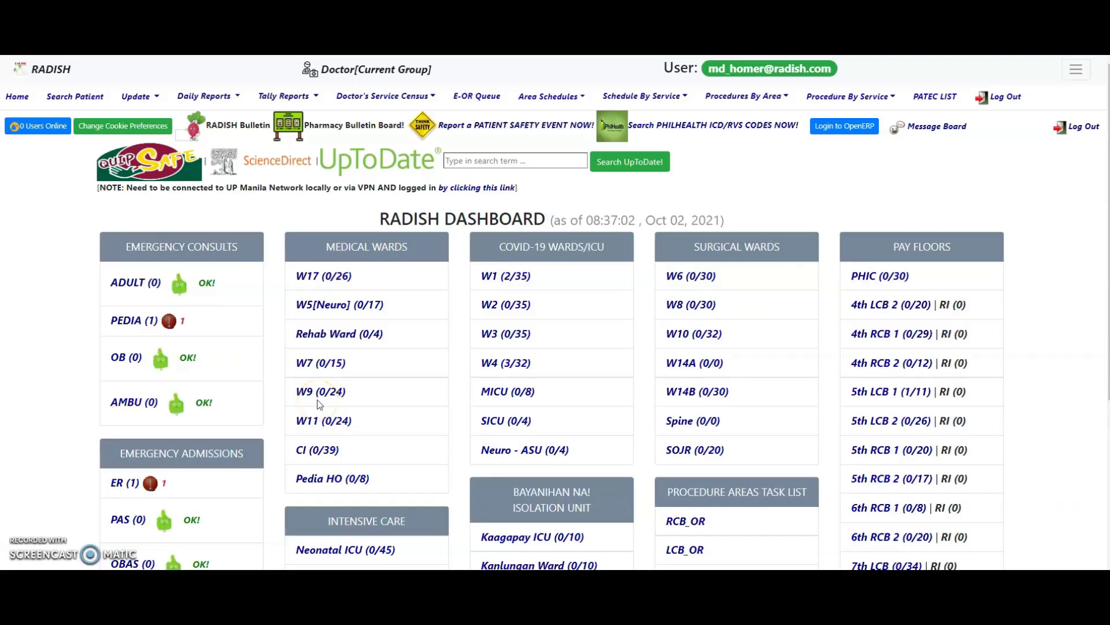
# - Open Ward 4 (W4 3/32) active admissions and filter the list by 'mcg'
pyautogui.moveTo(549, 362); pyautogui.dragTo(480, 364)
pyautogui.click(540, 363)
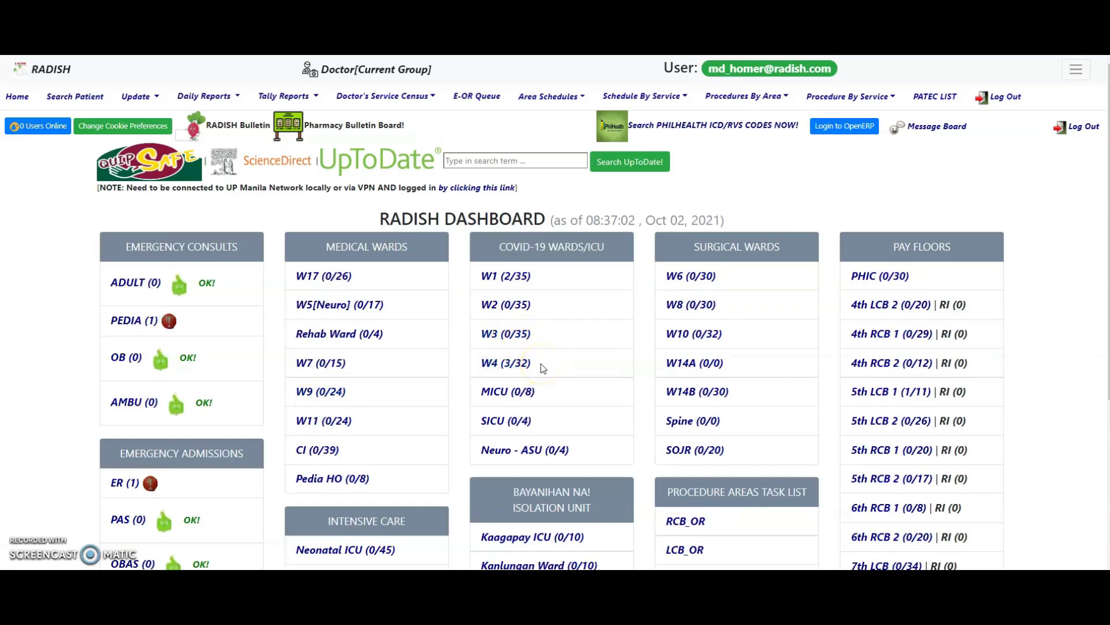
pyautogui.click(505, 364)
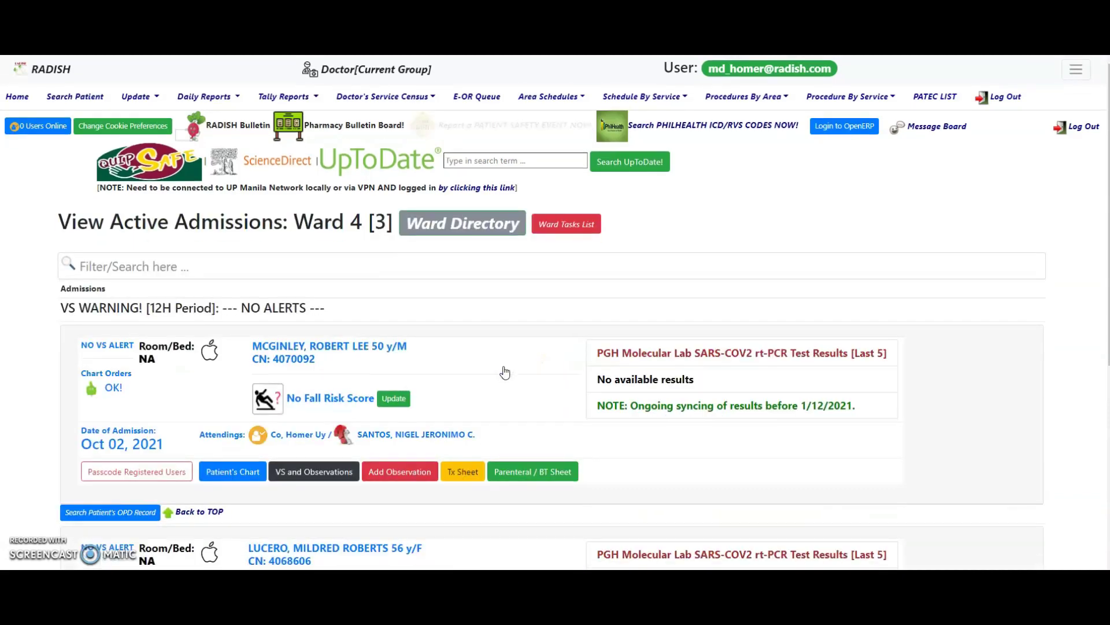
pyautogui.click(321, 263)
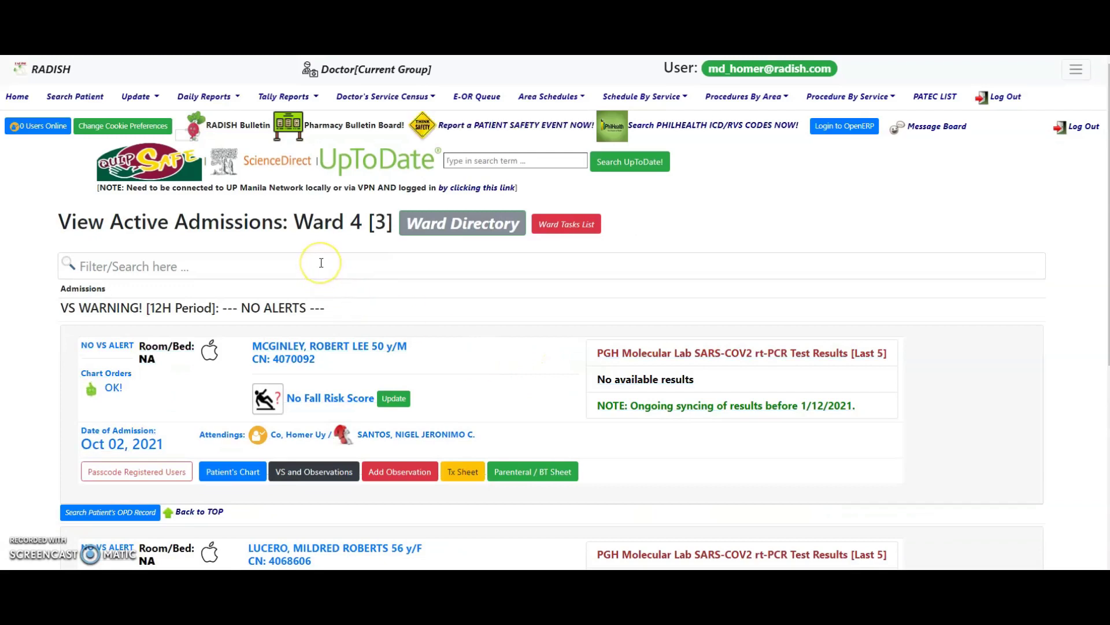
pyautogui.click(323, 262)
pyautogui.write('m')
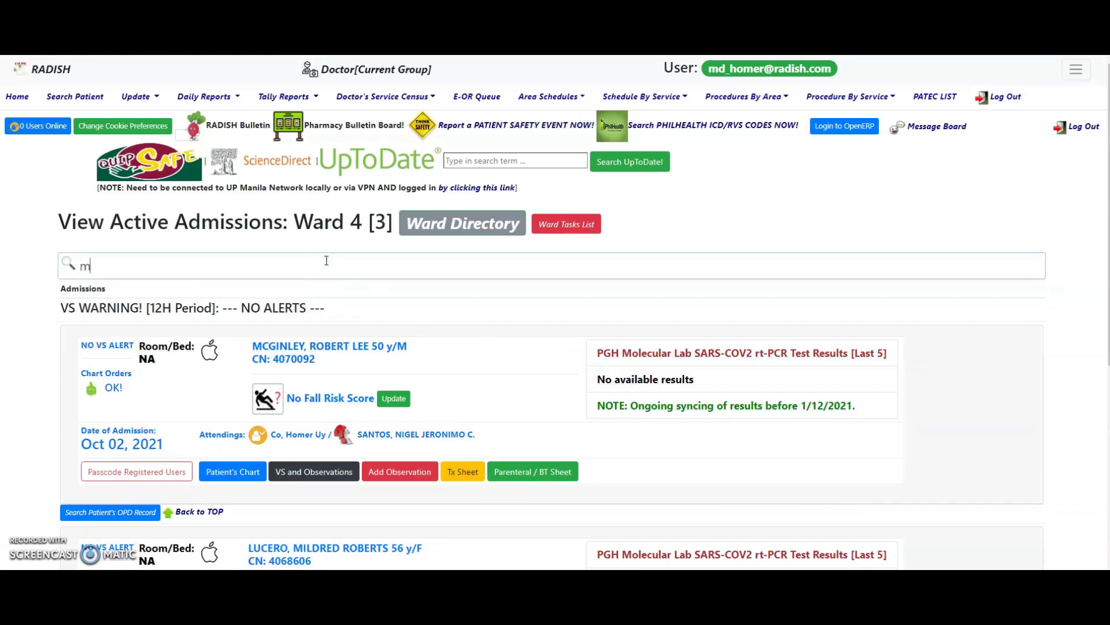
pyautogui.write('cg')
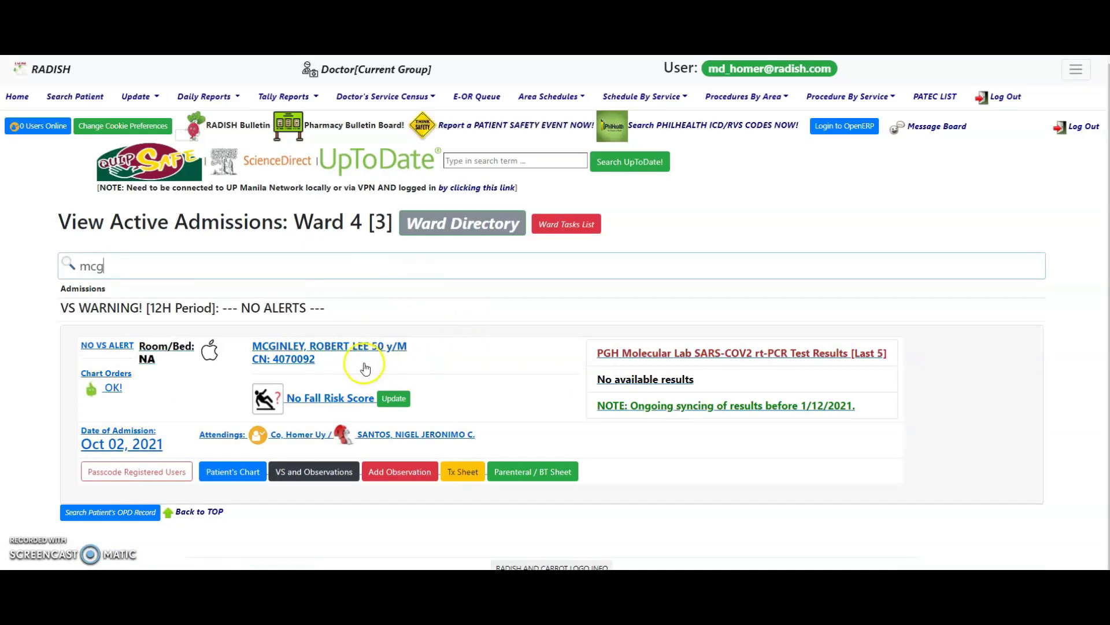
pyautogui.click(247, 480)
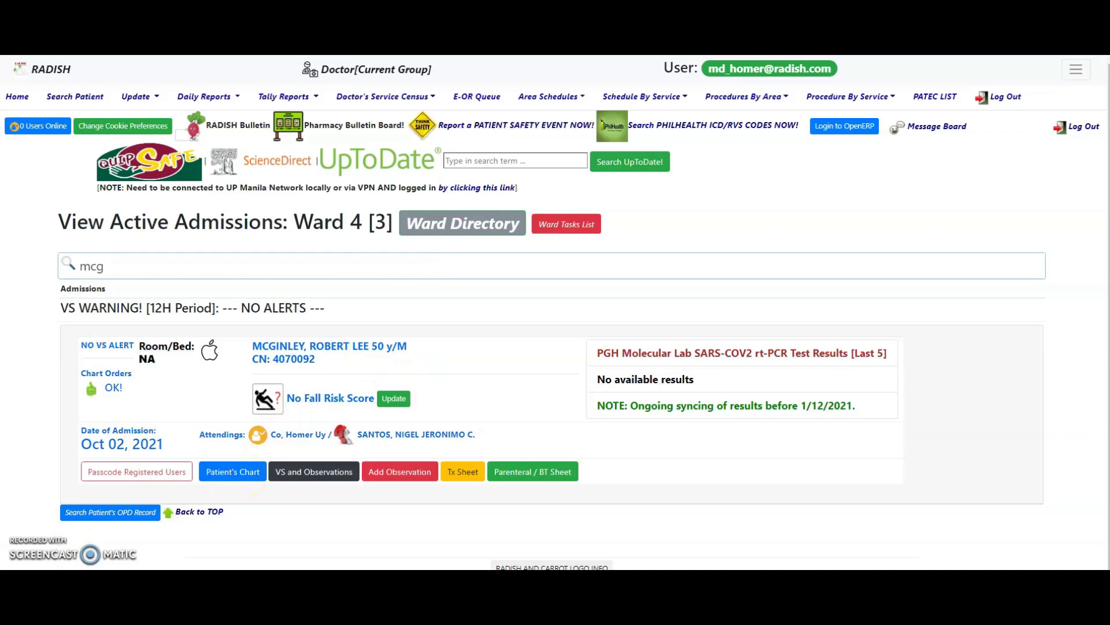
# - Search the patient by surname and first name, then open their active admission with its passcode
pyautogui.click(79, 102)
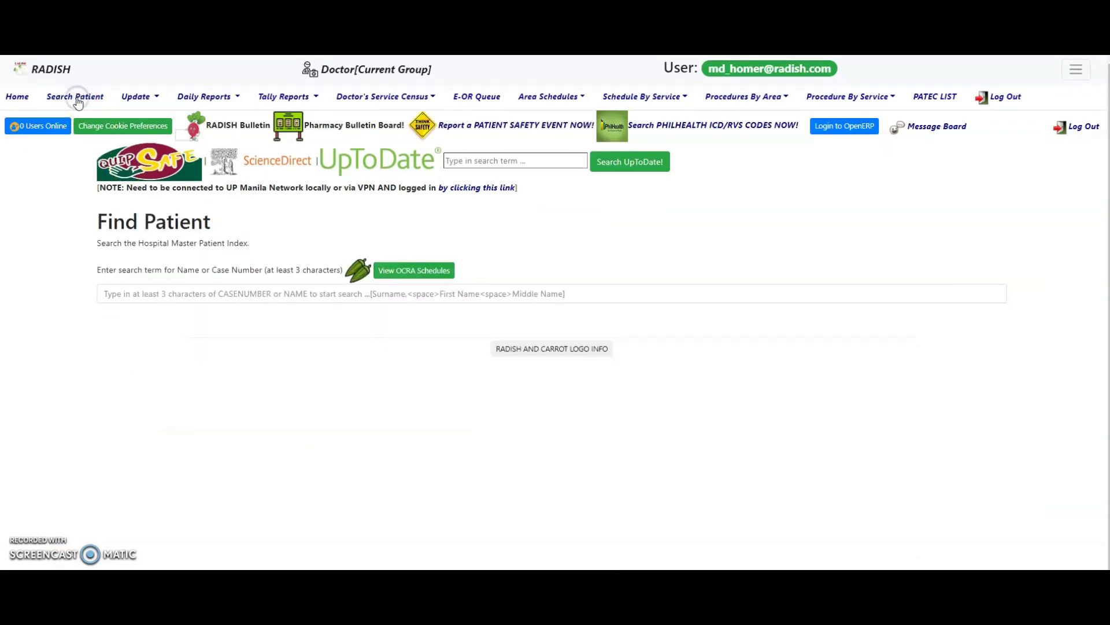
pyautogui.click(171, 291)
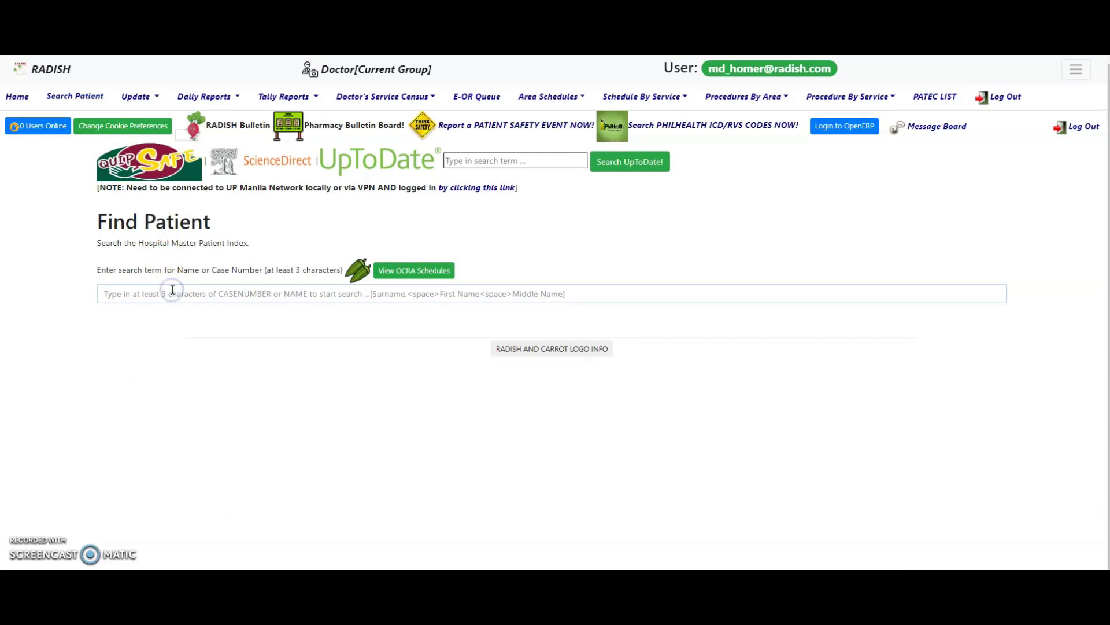
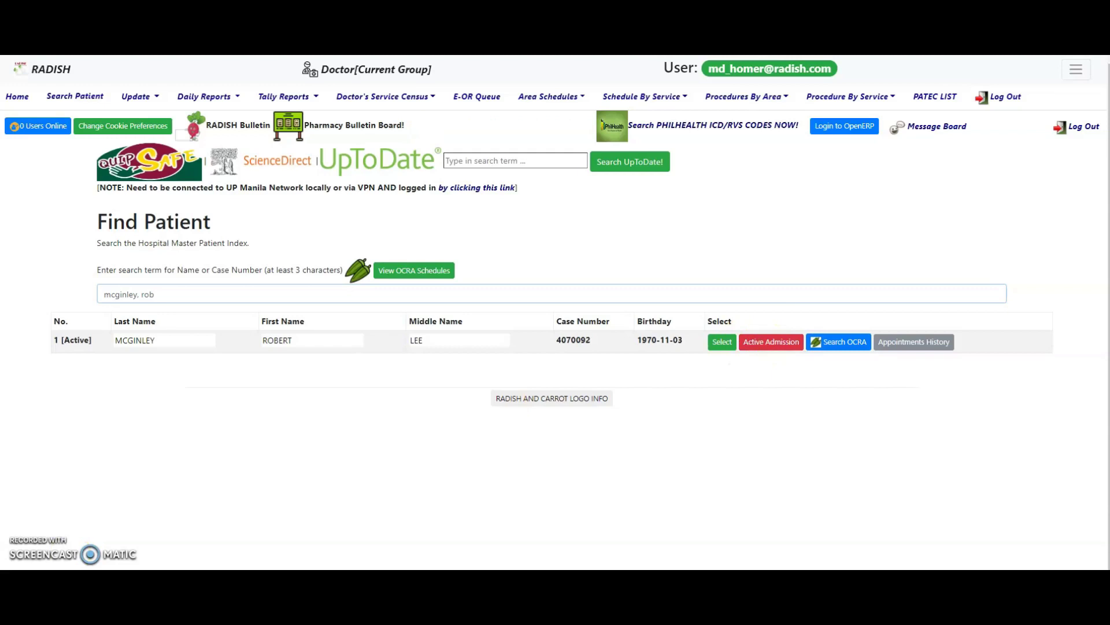
pyautogui.click(349, 393)
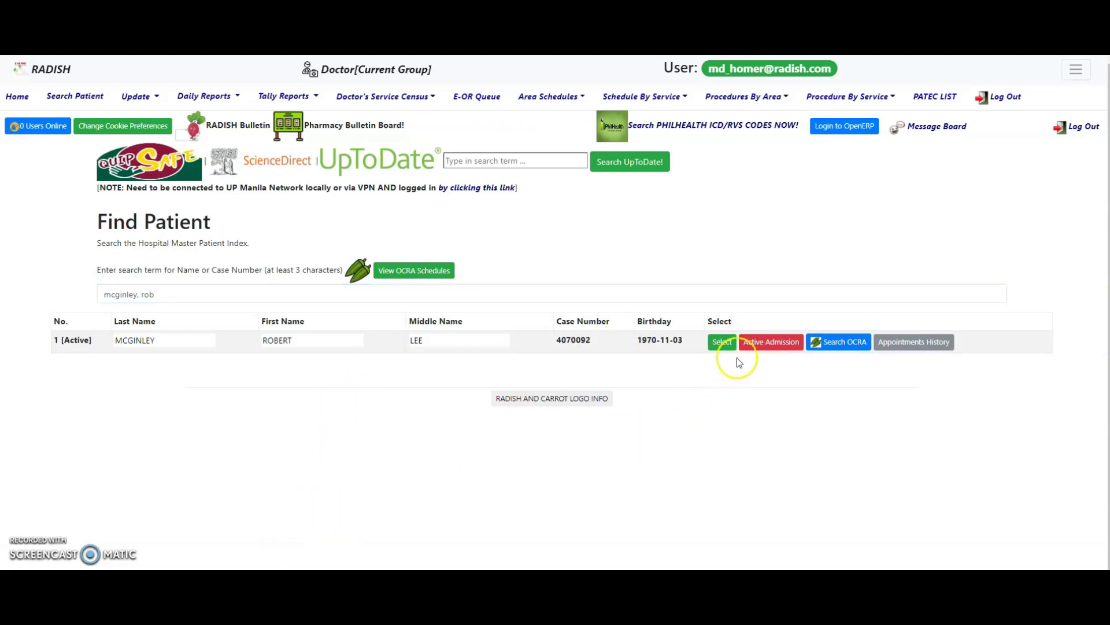
pyautogui.click(751, 342)
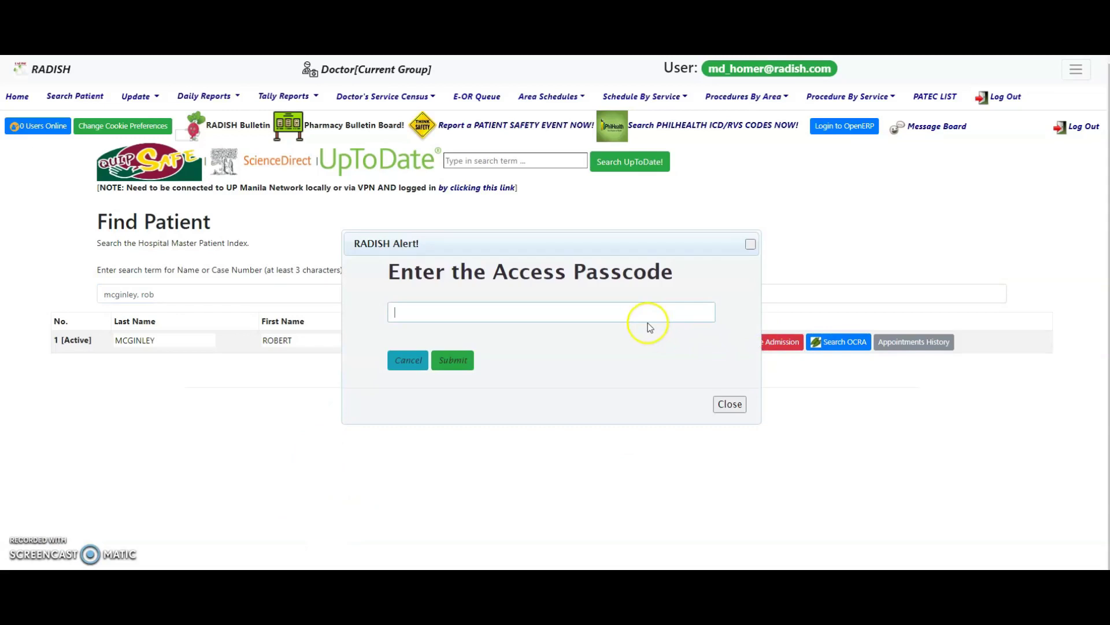
pyautogui.press('Return')
# - Open another patient's admission chart and scroll through its entries and New Chart Order form
pyautogui.click(276, 363)
pyautogui.click(706, 292)
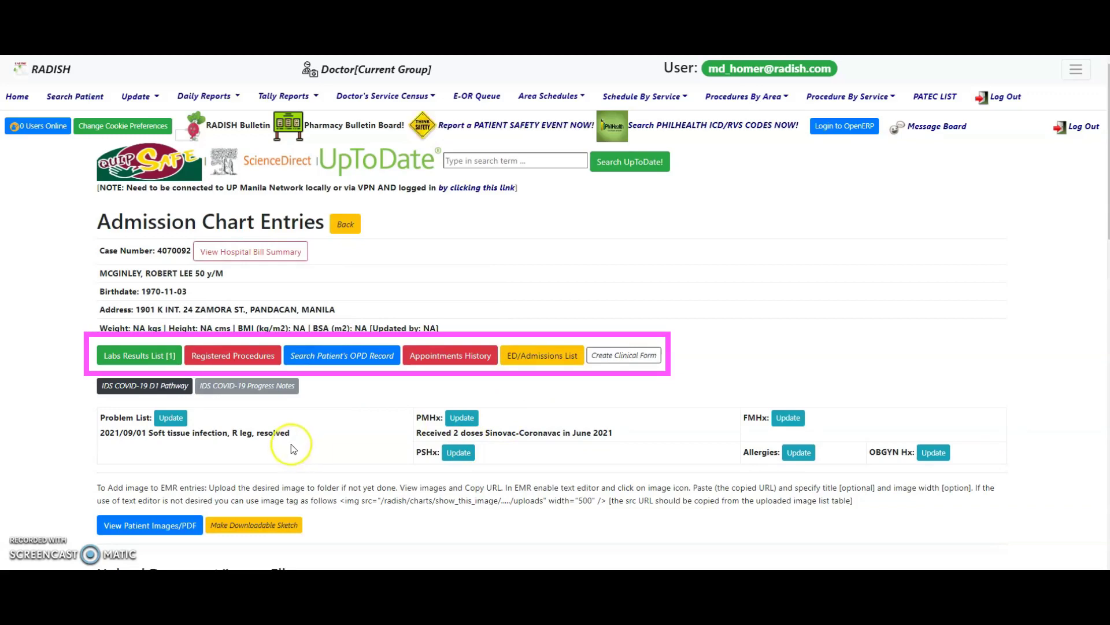
pyautogui.scroll(-2, 329, 499)
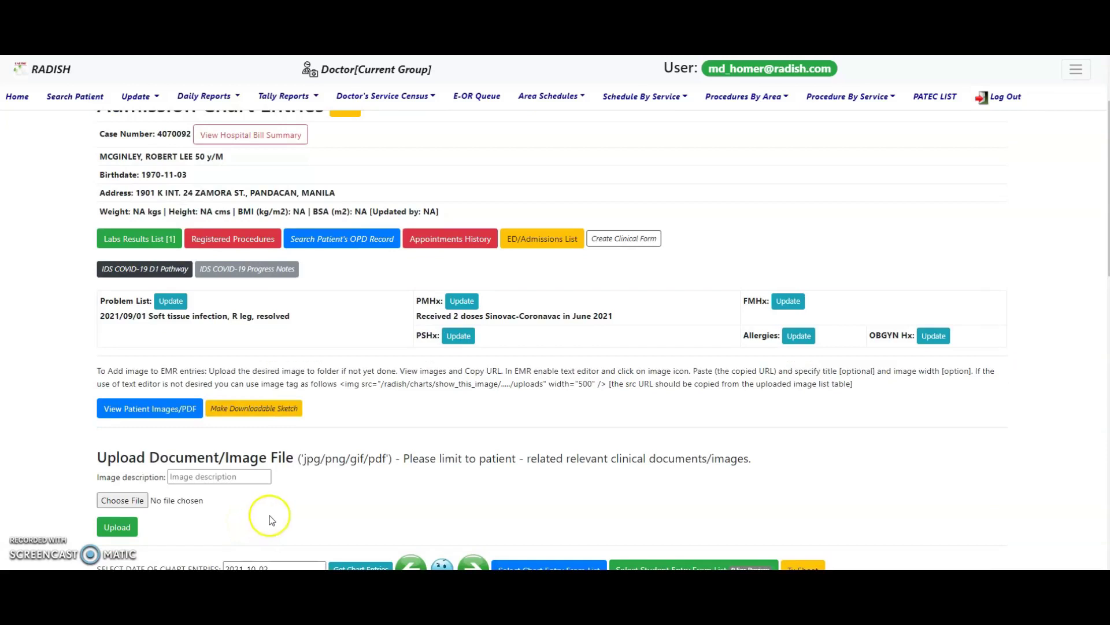
pyautogui.scroll(-3, 261, 524)
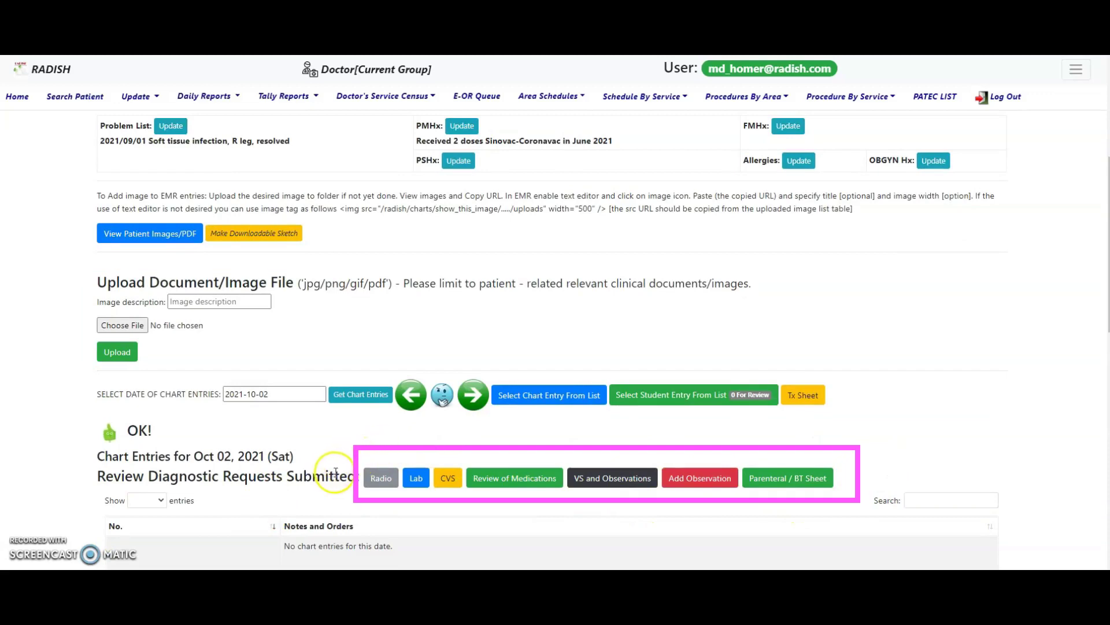
pyautogui.scroll(-6, 335, 472)
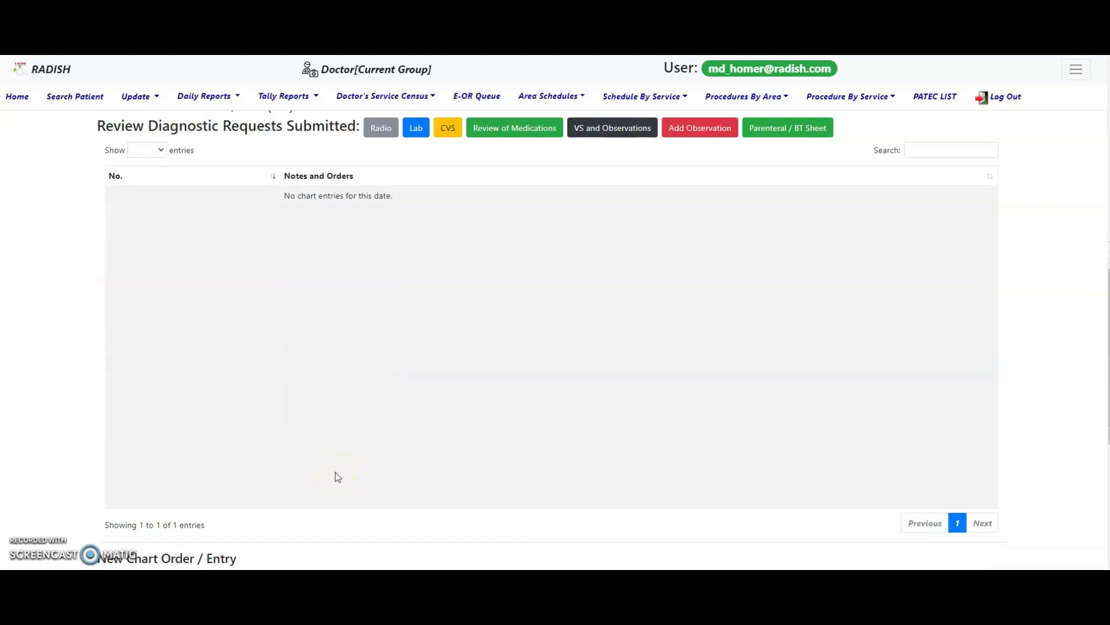
pyautogui.scroll(-8, 330, 475)
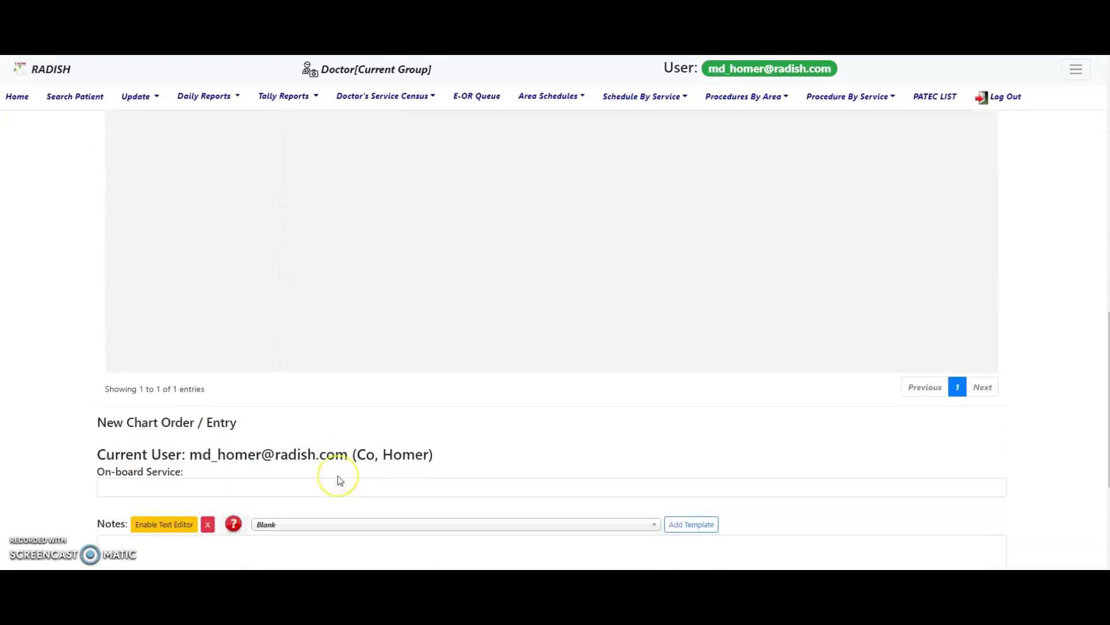
pyautogui.scroll(1, 340, 481)
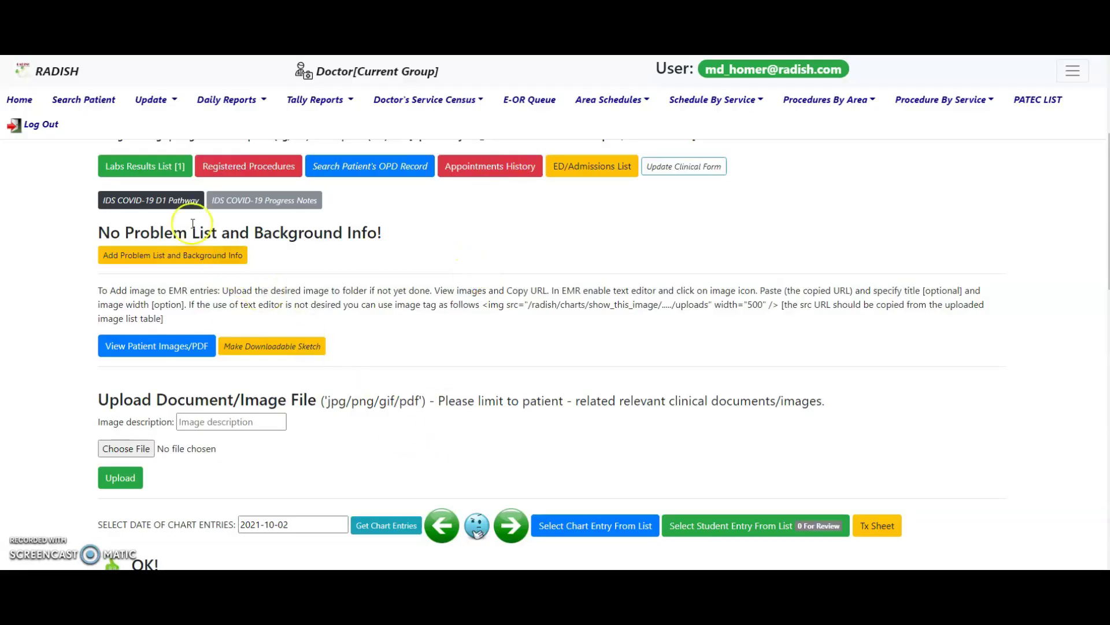
pyautogui.click(155, 169)
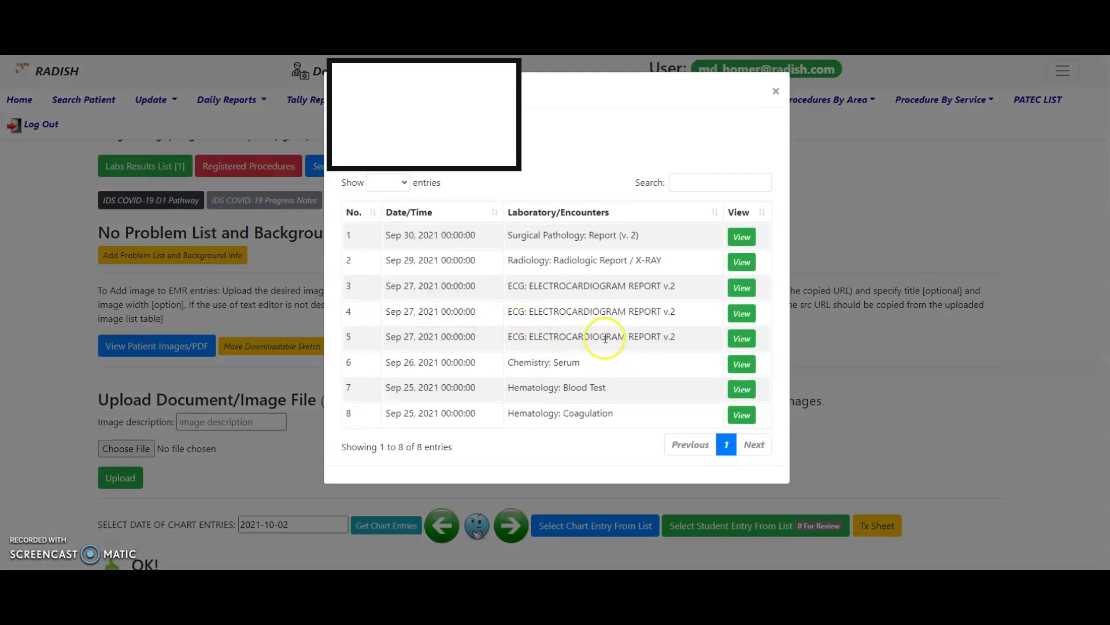
pyautogui.click(740, 364)
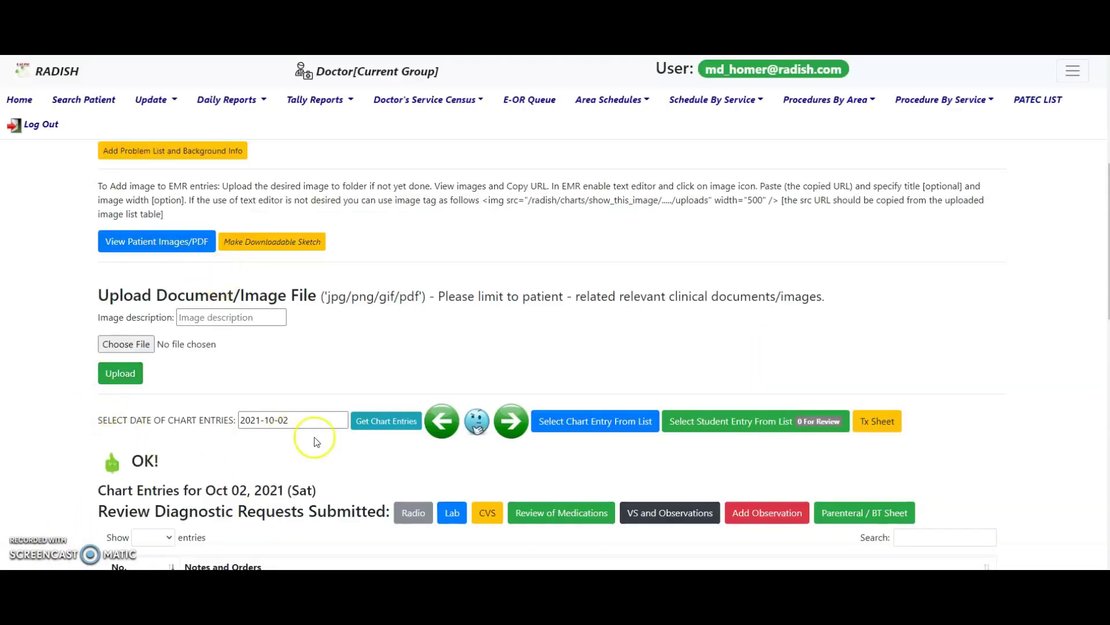
pyautogui.click(669, 513)
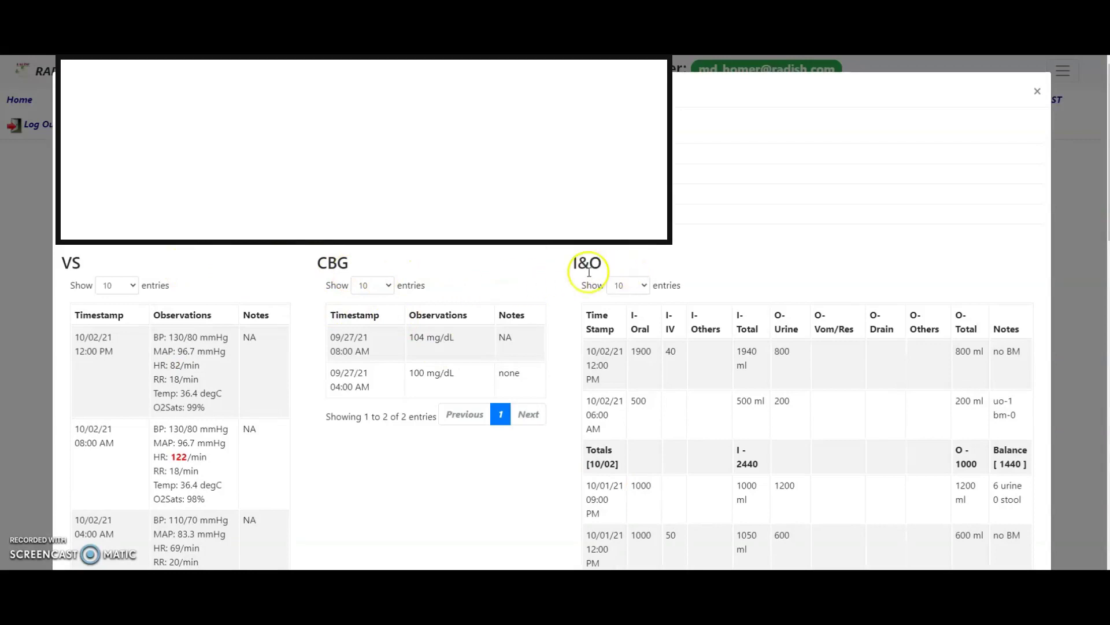
pyautogui.scroll(-15, 586, 286)
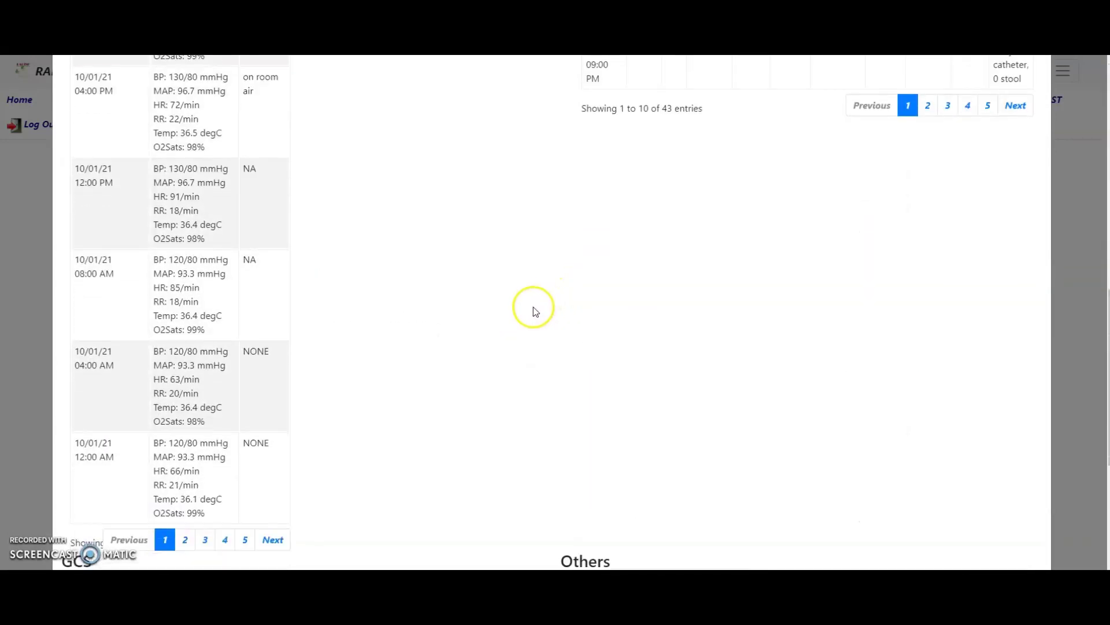
pyautogui.scroll(-1, 528, 312)
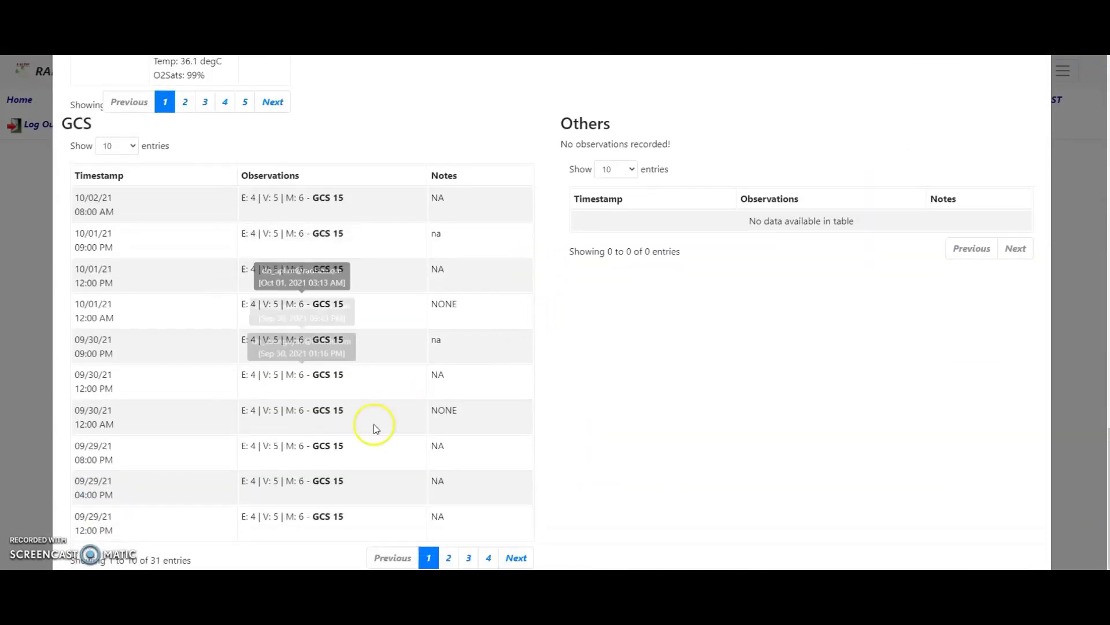
pyautogui.press('Escape')
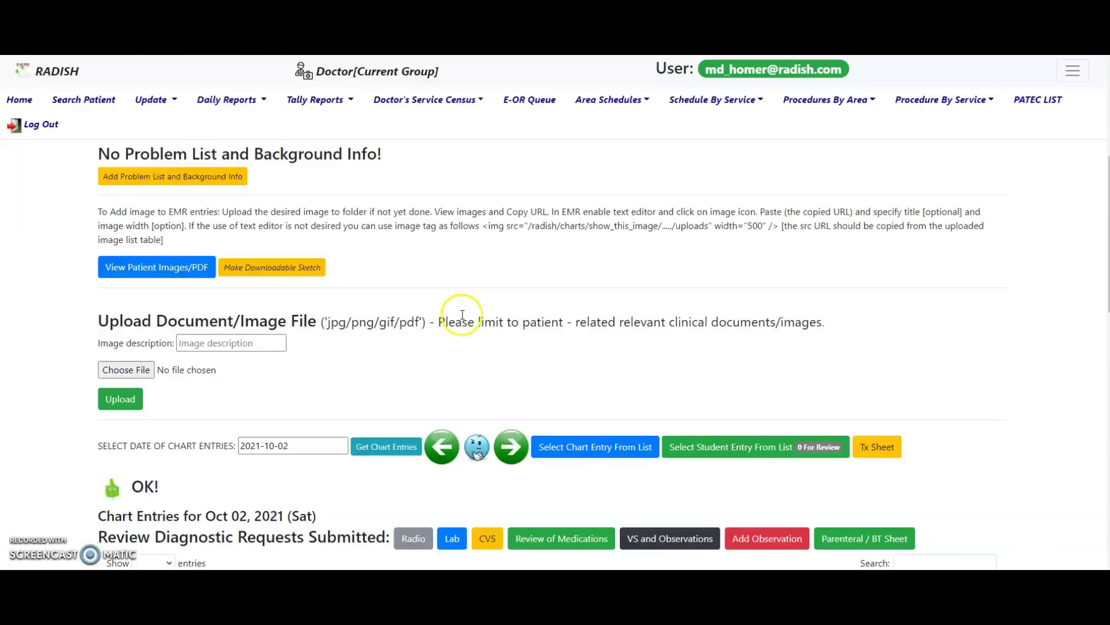
pyautogui.click(872, 447)
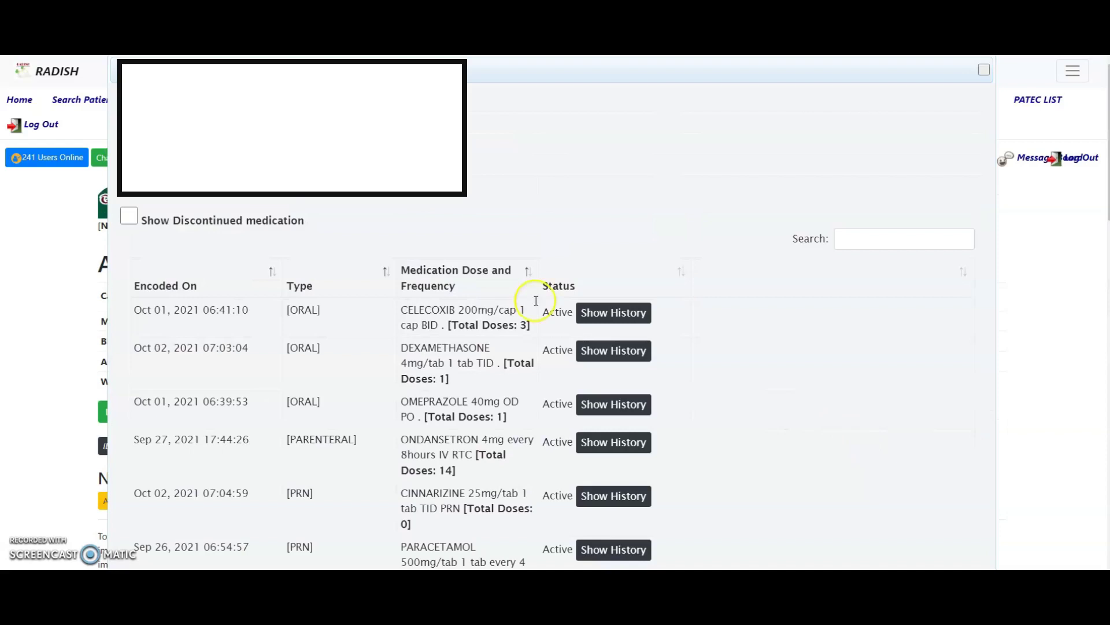
pyautogui.scroll(-1, 726, 323)
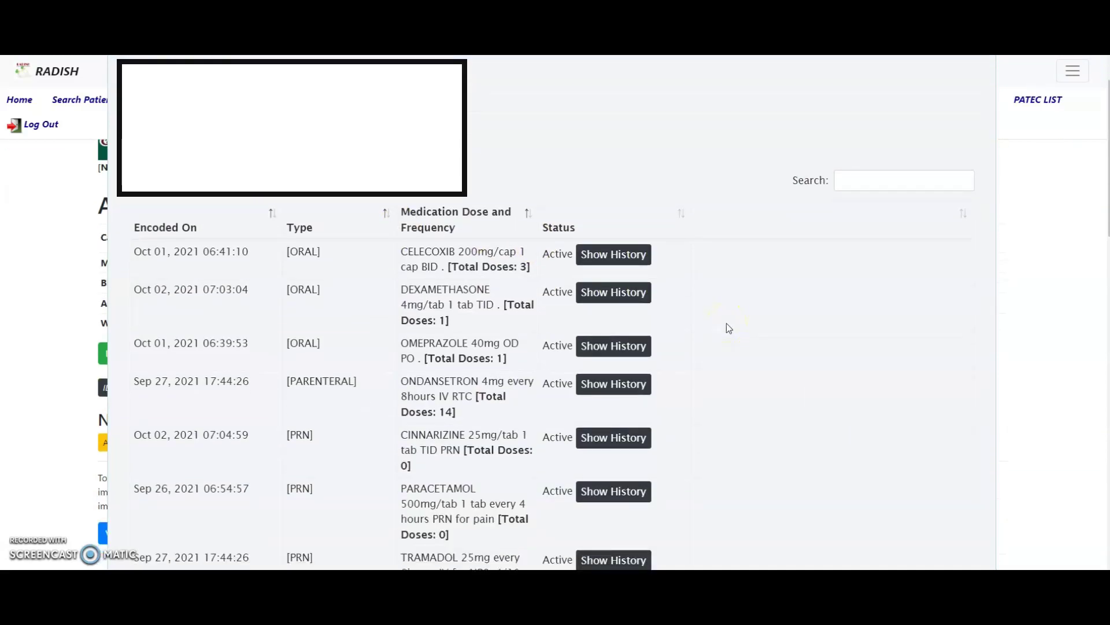
pyautogui.scroll(-3, 880, 332)
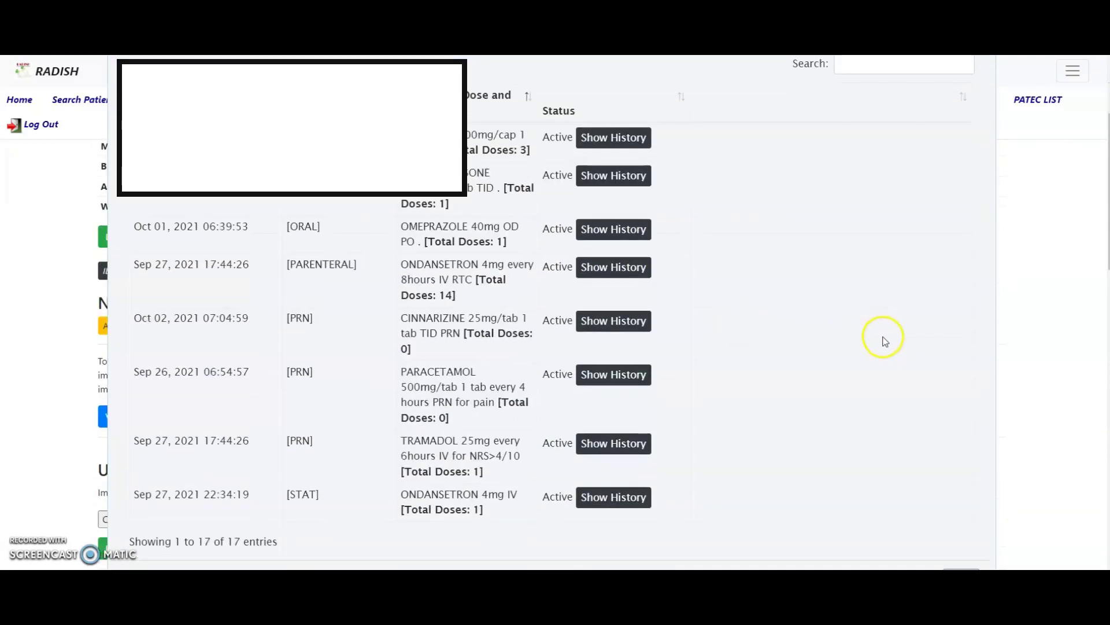
pyautogui.click(957, 525)
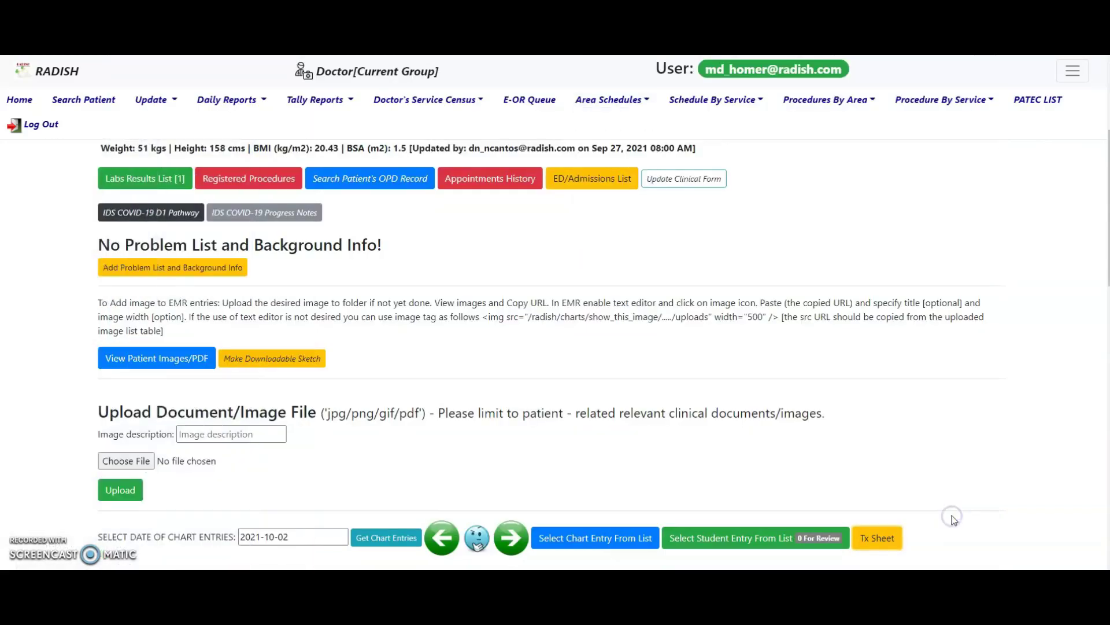
pyautogui.scroll(-2, 903, 508)
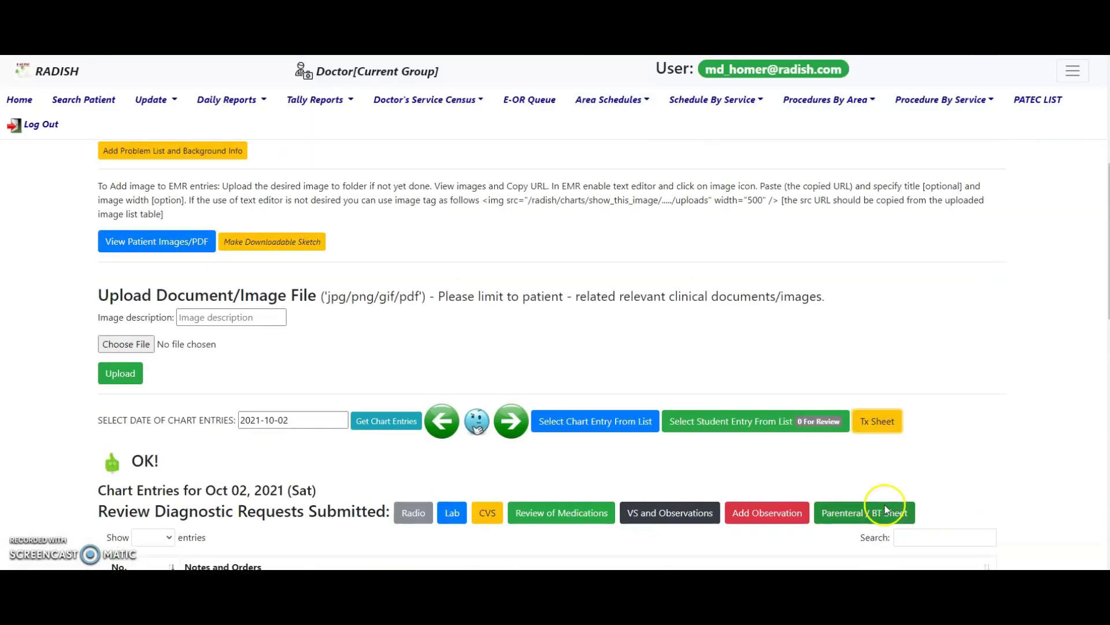
pyautogui.click(887, 509)
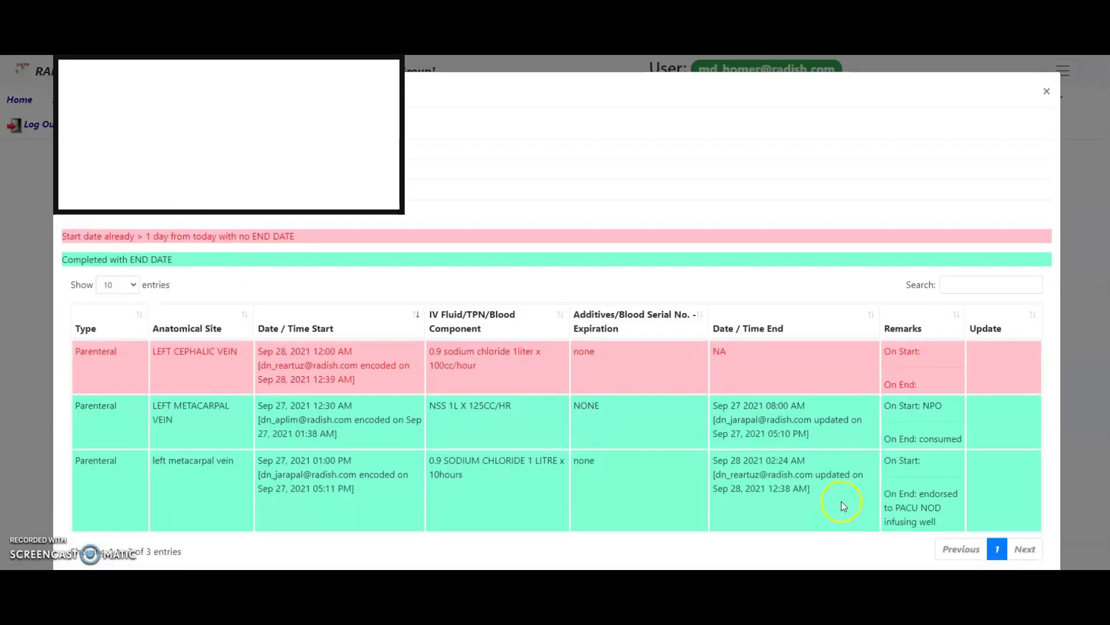
pyautogui.press('Escape')
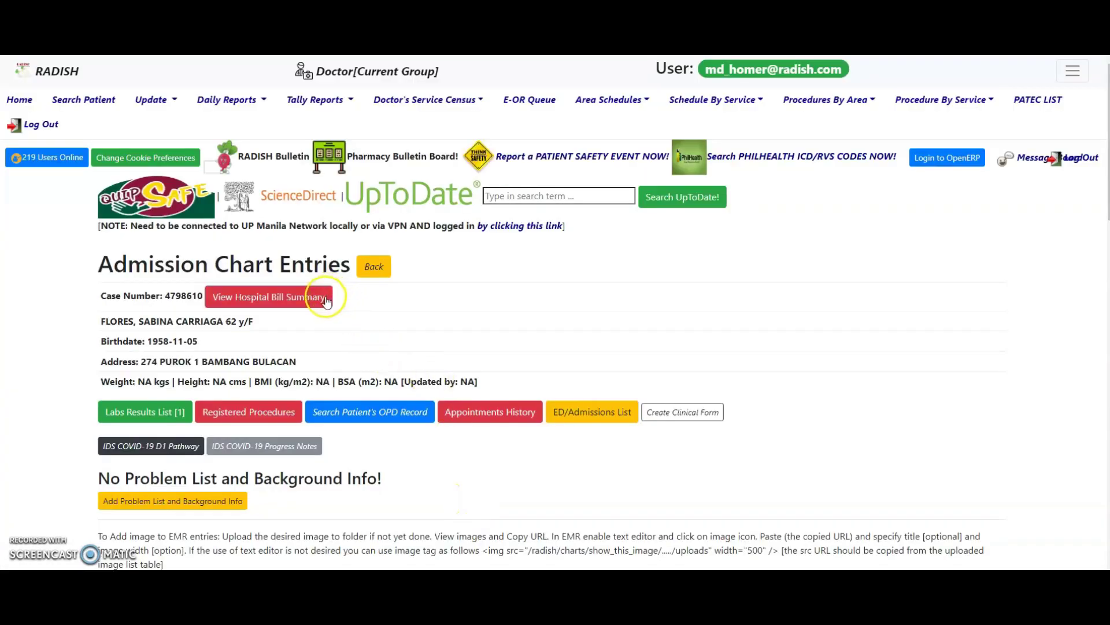
# - Open the patient's hospital bill summary
pyautogui.click(327, 298)
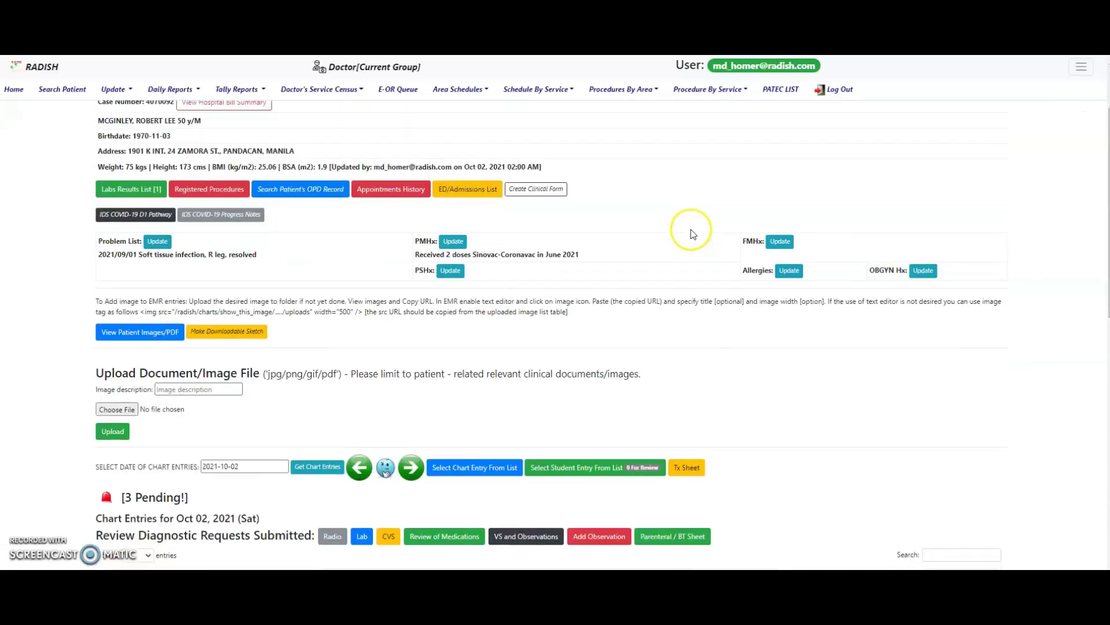
pyautogui.scroll(-5, 694, 233)
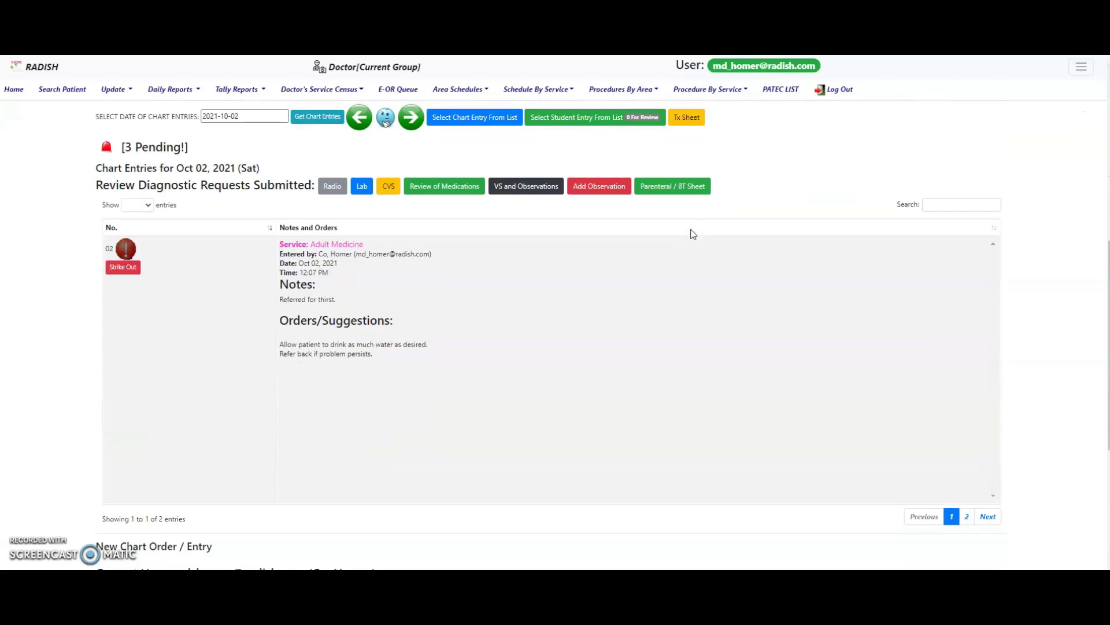
# - Flip between the Oct 02 chart entries, then load Oct 01, 2021 entries and step a day forward and back
pyautogui.click(988, 518)
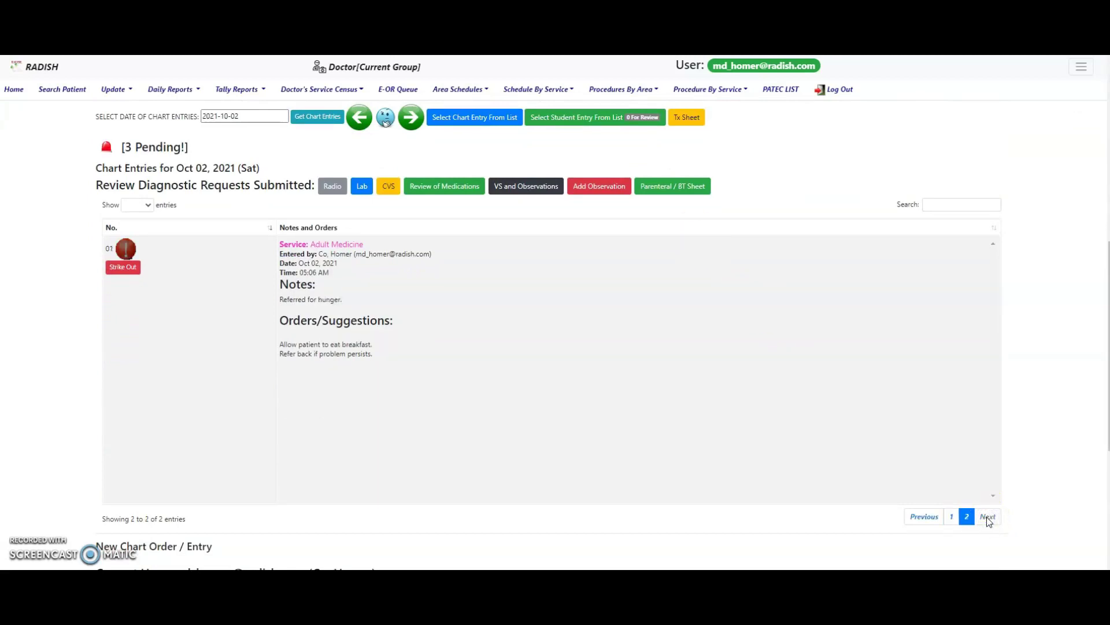
pyautogui.click(949, 517)
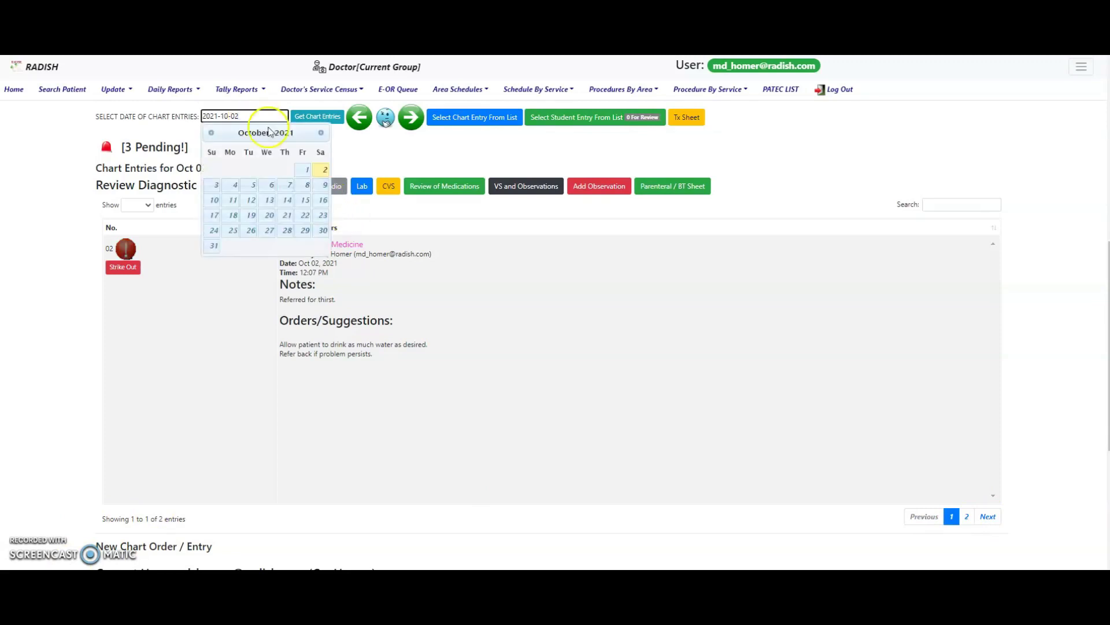
pyautogui.click(307, 171)
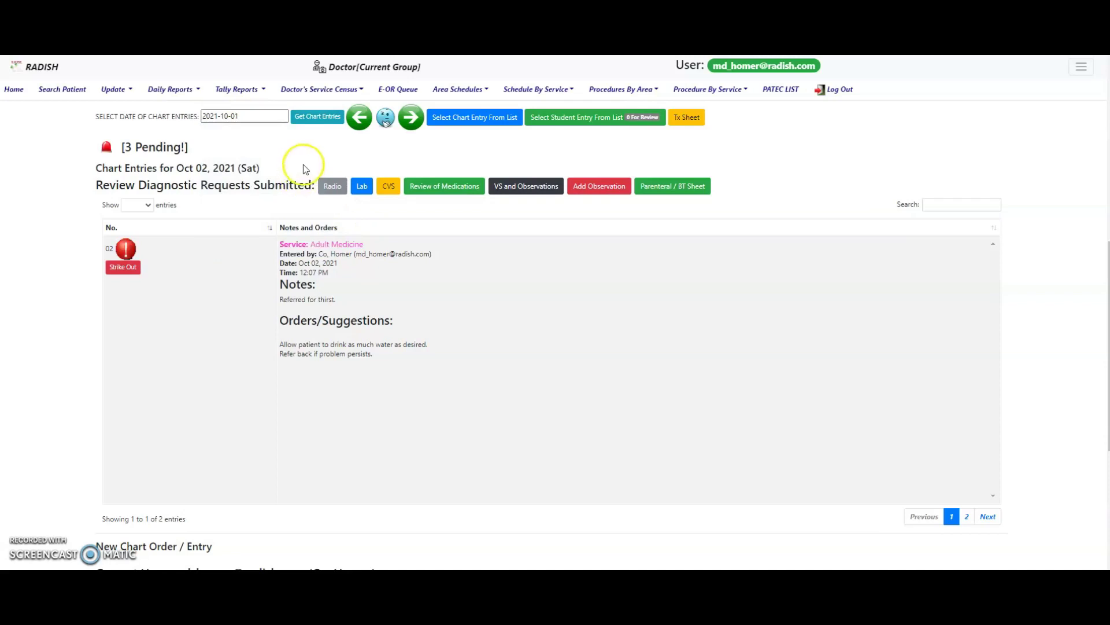
pyautogui.click(322, 123)
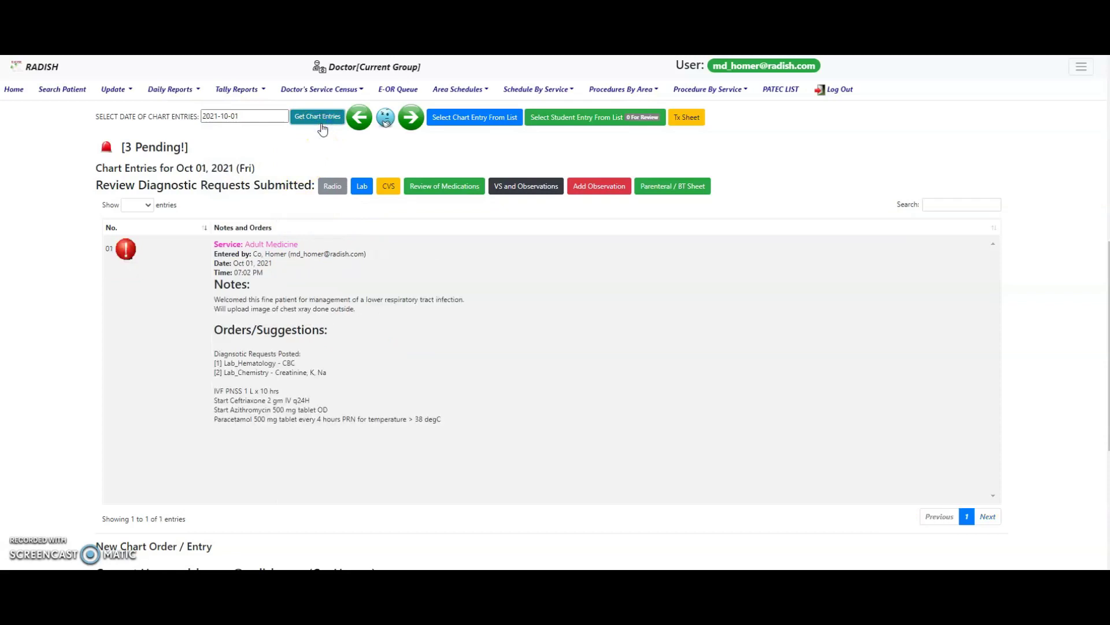
pyautogui.click(410, 117)
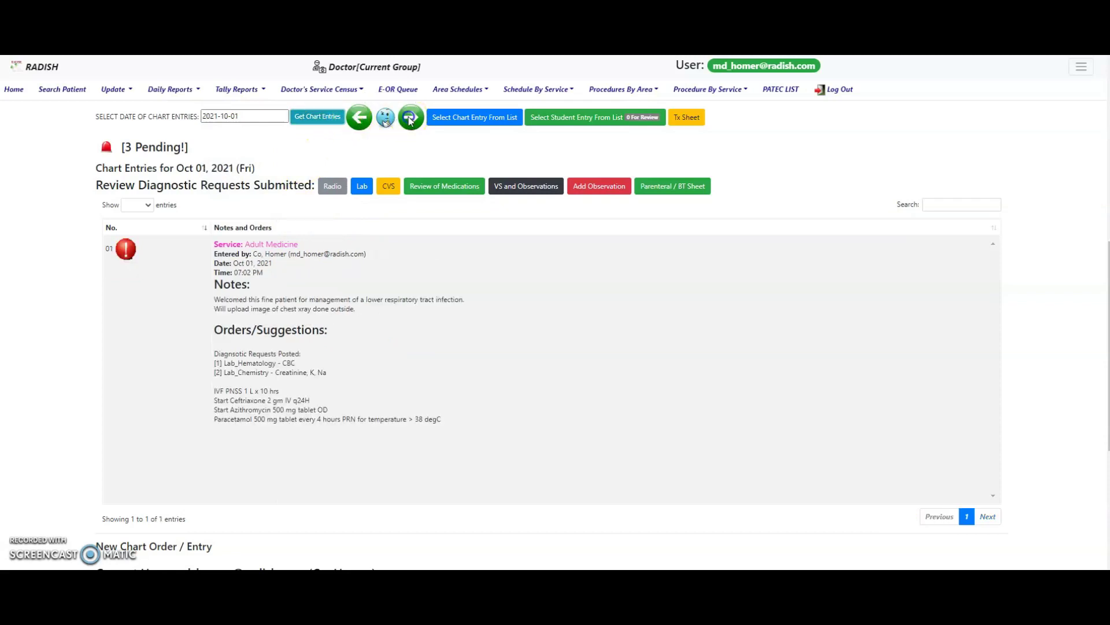
pyautogui.click(359, 118)
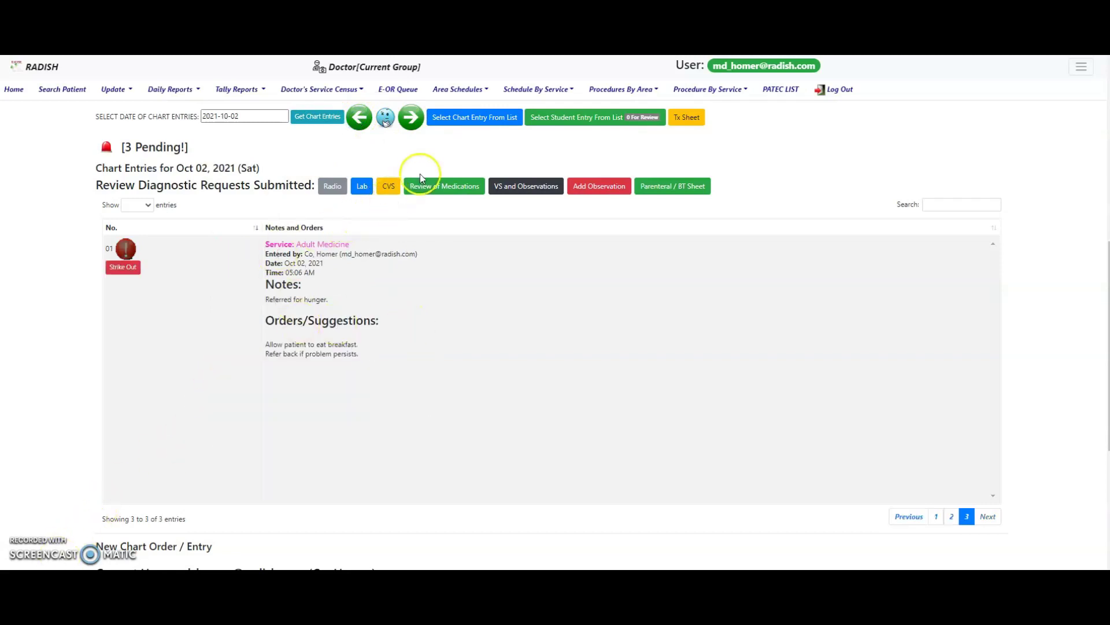
# - Search the chart entry list for 'nur' and select the Oct 02, 2021 10:13 PM Nursing Service entry
pyautogui.click(464, 122)
pyautogui.click(663, 122)
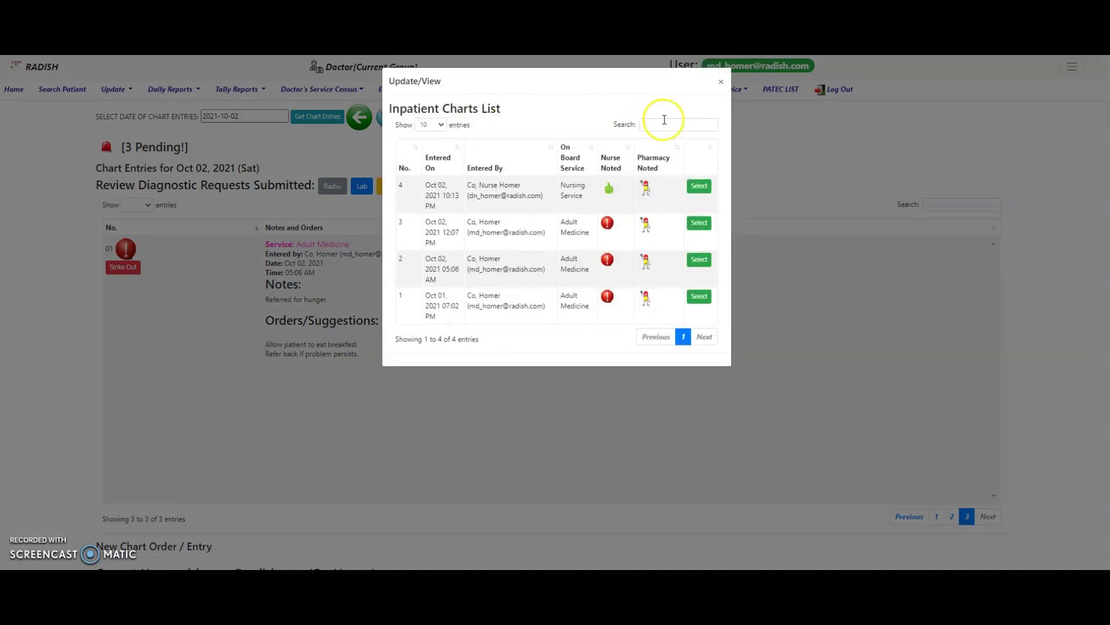
pyautogui.write('nur')
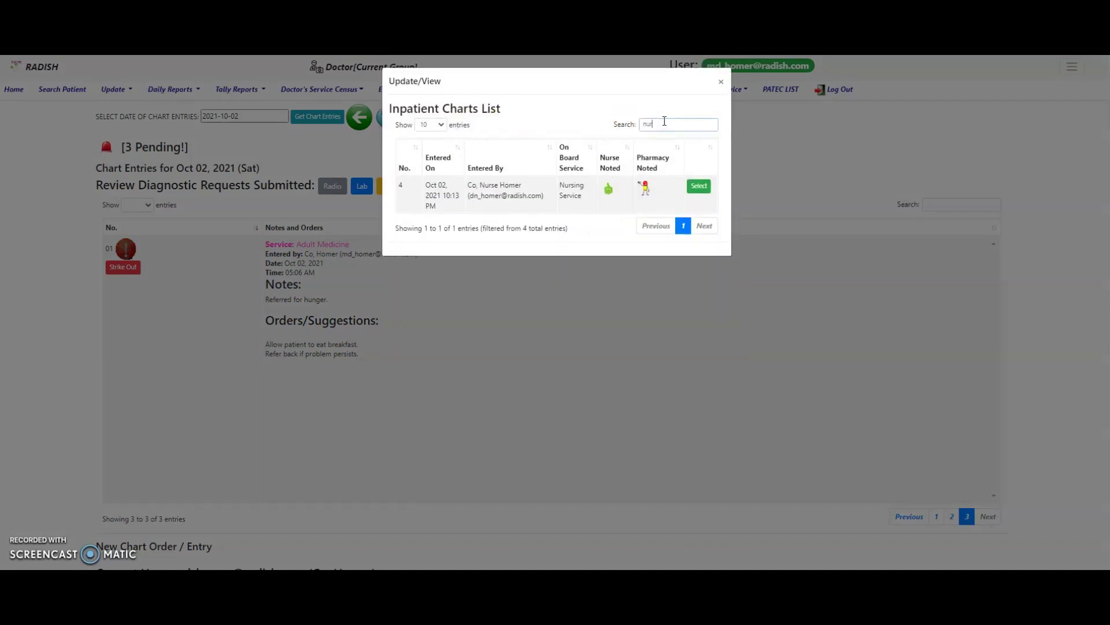
pyautogui.click(698, 187)
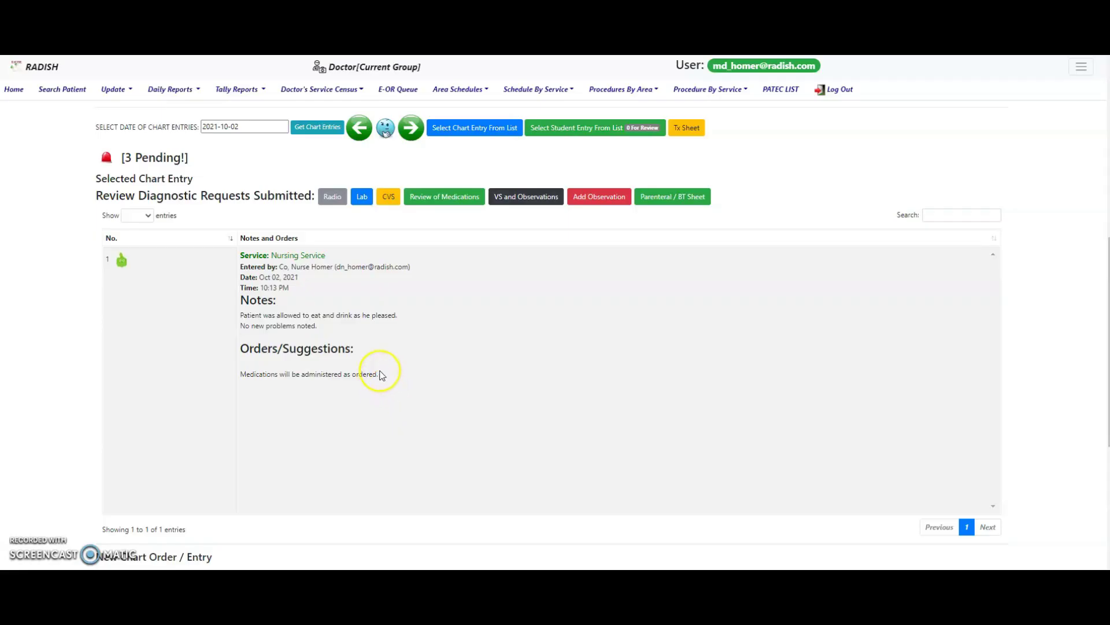
# - Set the new chart entry's on-board service to Adult Medicine
pyautogui.scroll(-7, 384, 371)
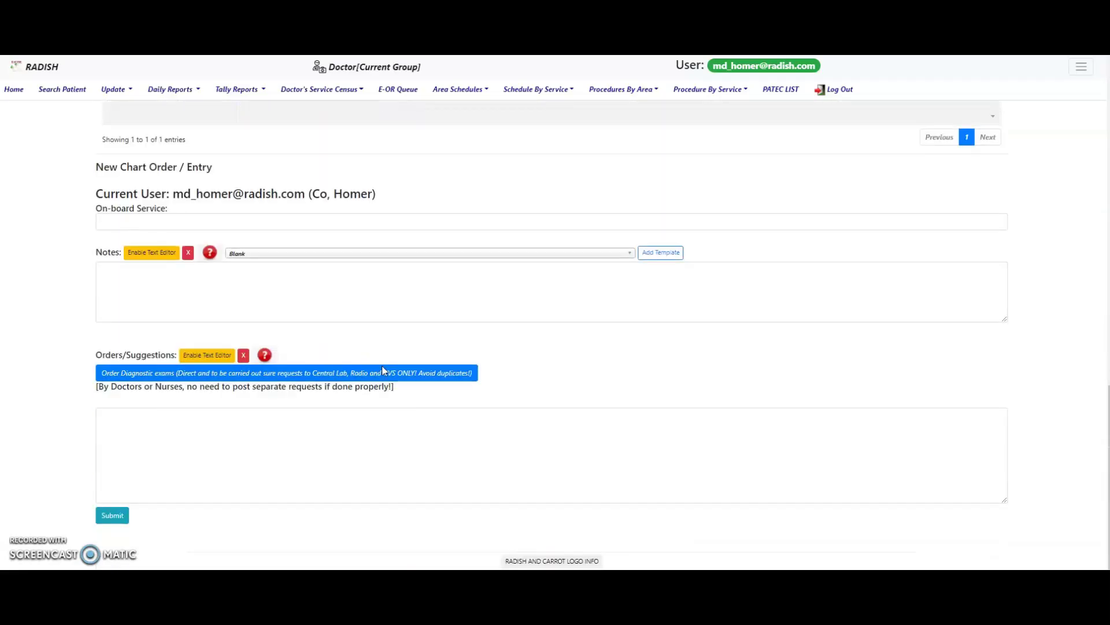
pyautogui.click(186, 220)
pyautogui.write('adu')
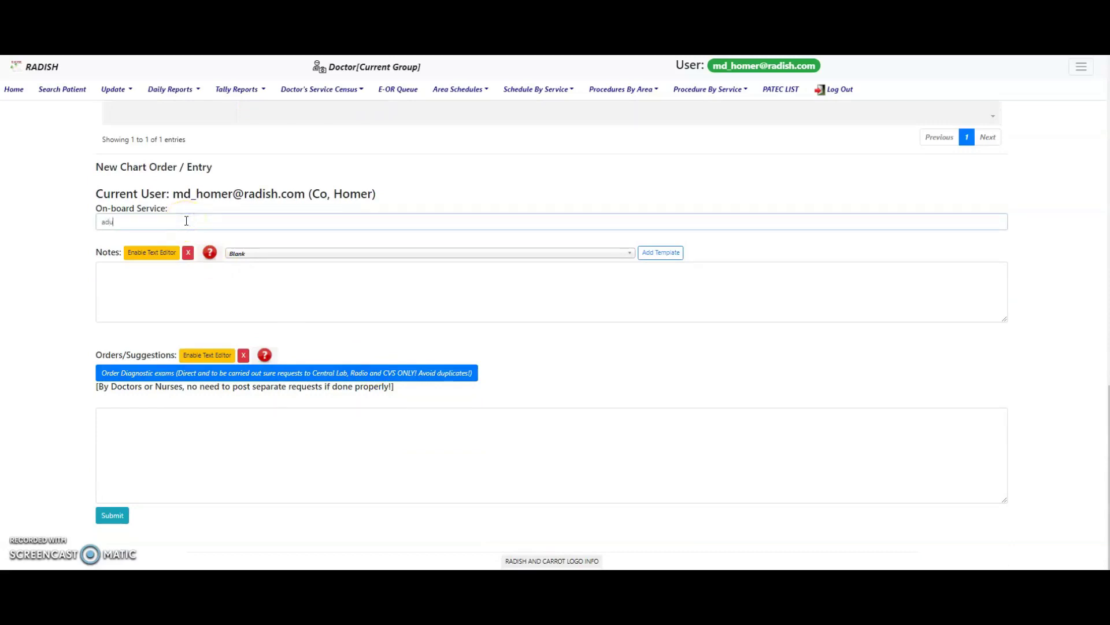
pyautogui.write('lt')
pyautogui.click(183, 235)
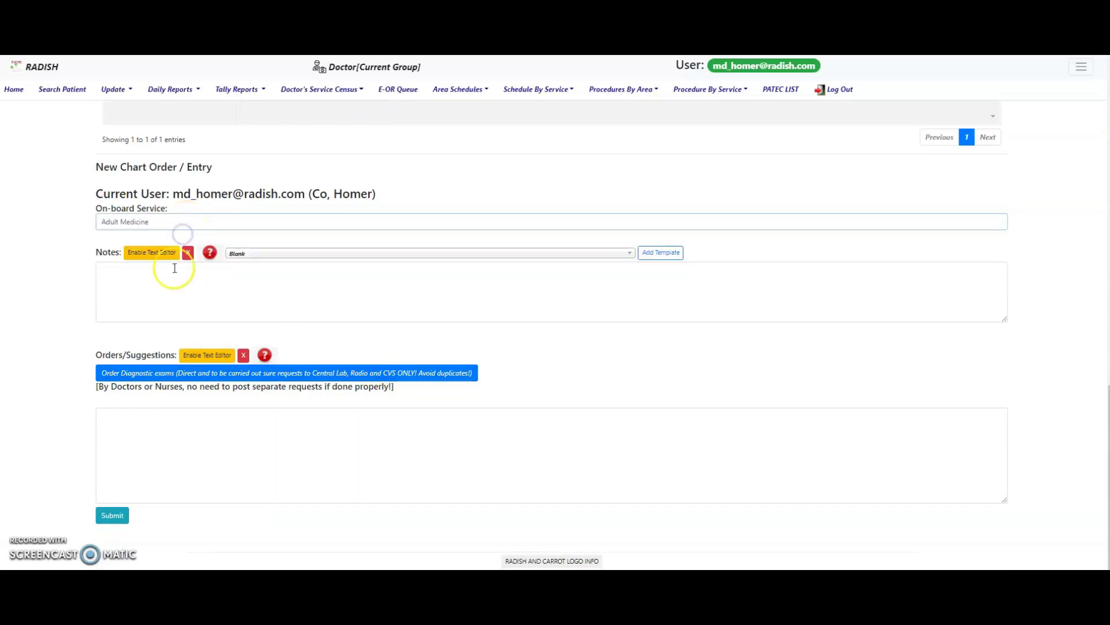
# - Write the note 'Patient is feeling better, no new problems' and begin the order 'continue present management'
pyautogui.click(174, 284)
pyautogui.write('Patient')
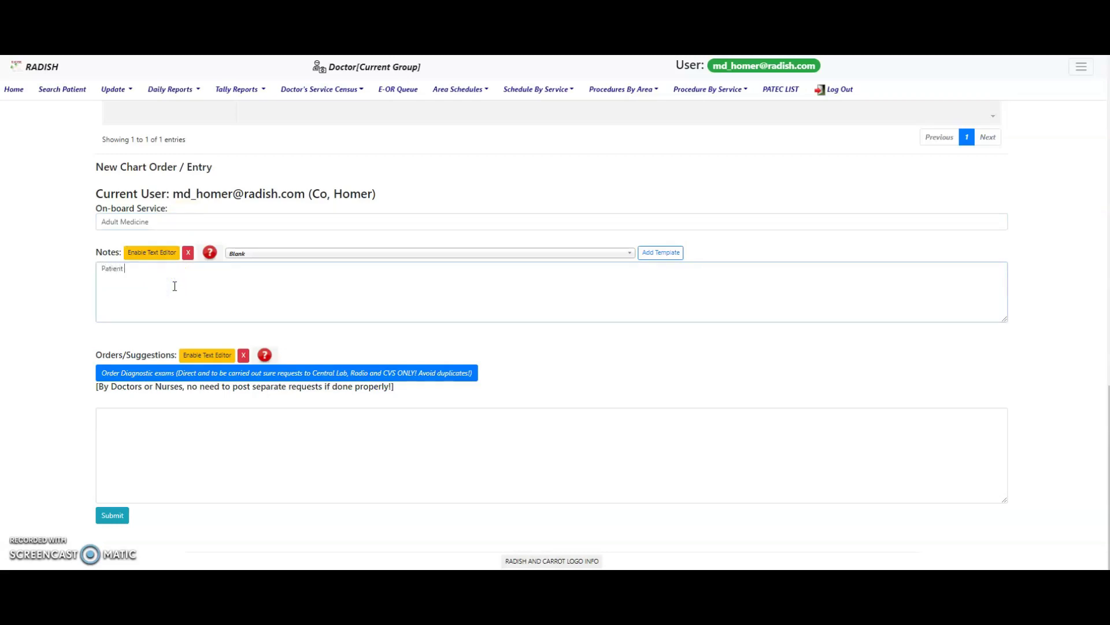
pyautogui.write(' is feeling bett')
pyautogui.click(313, 357)
pyautogui.write('er, no new problems')
pyautogui.click(289, 460)
pyautogui.write('continue p')
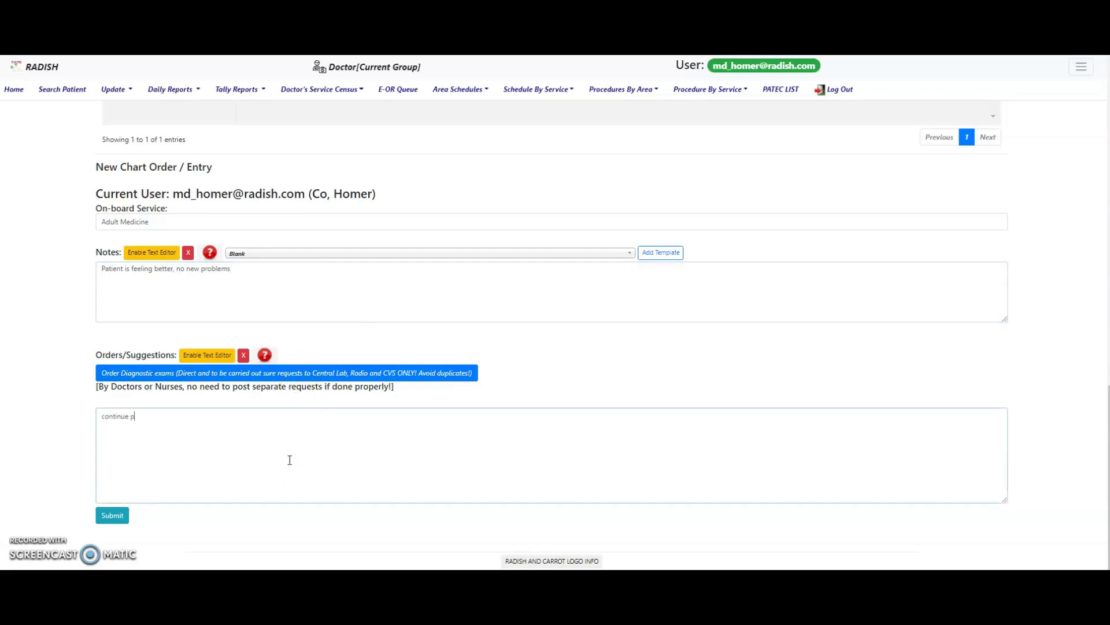
pyautogui.write('resent management.')
# - Enable the notes text editor and give the whole note line a green #9bbb59 background
pyautogui.click(166, 253)
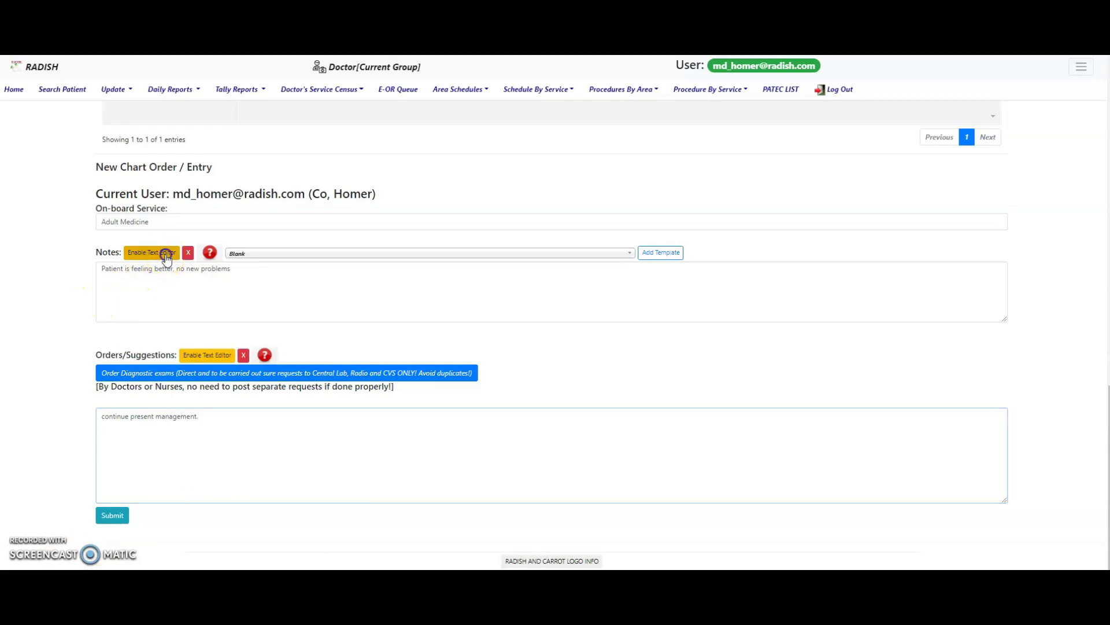
pyautogui.click(154, 305)
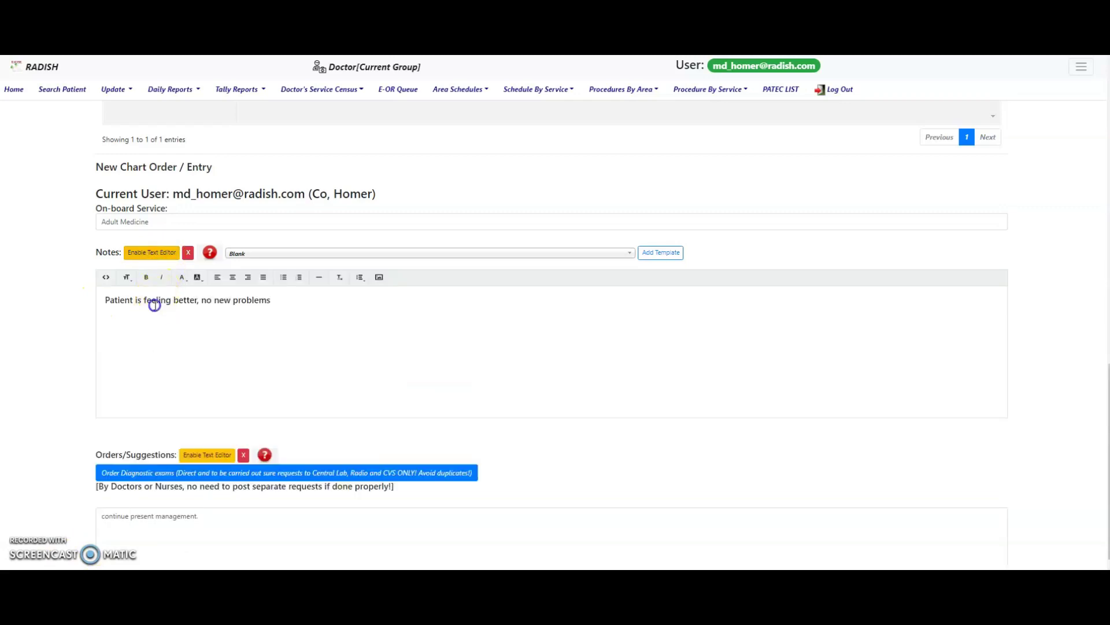
pyautogui.tripleClick(154, 304)
pyautogui.click(199, 280)
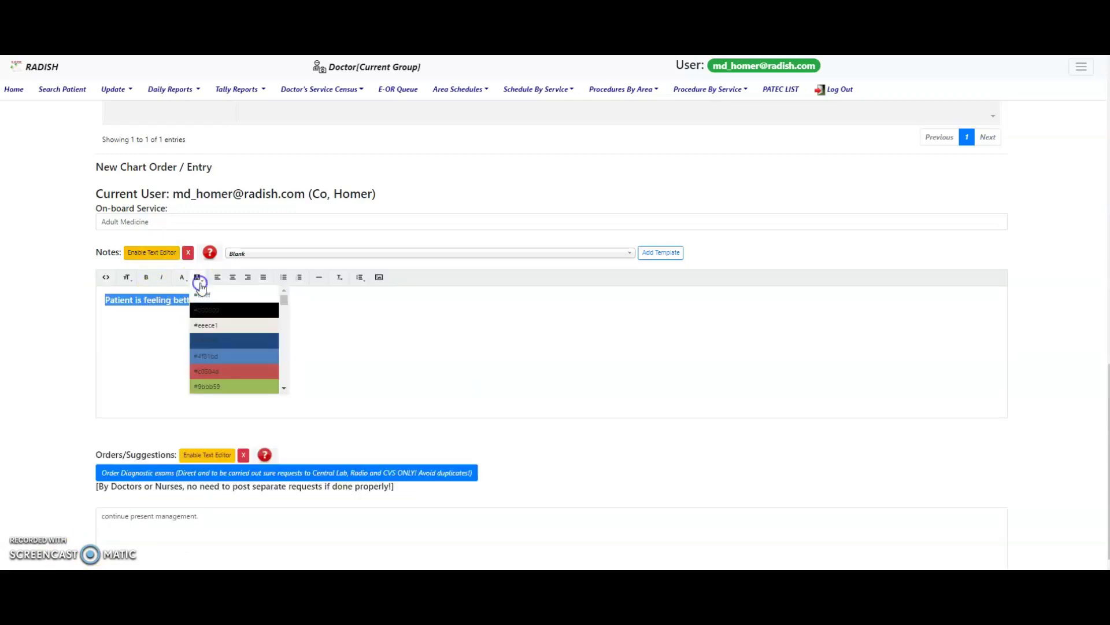
pyautogui.click(209, 385)
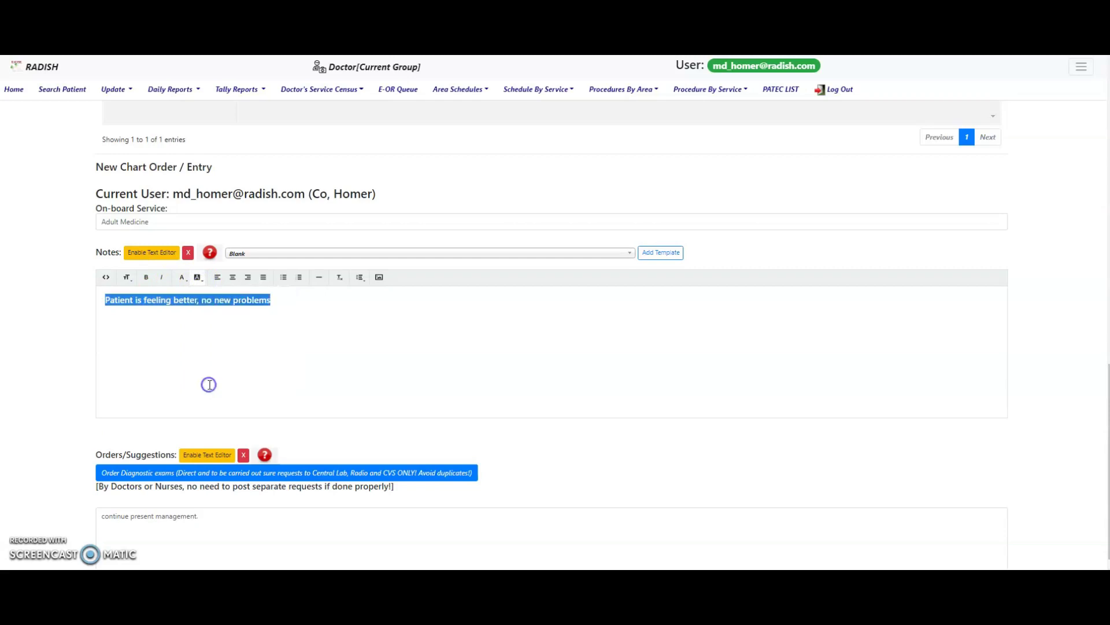
pyautogui.click(239, 337)
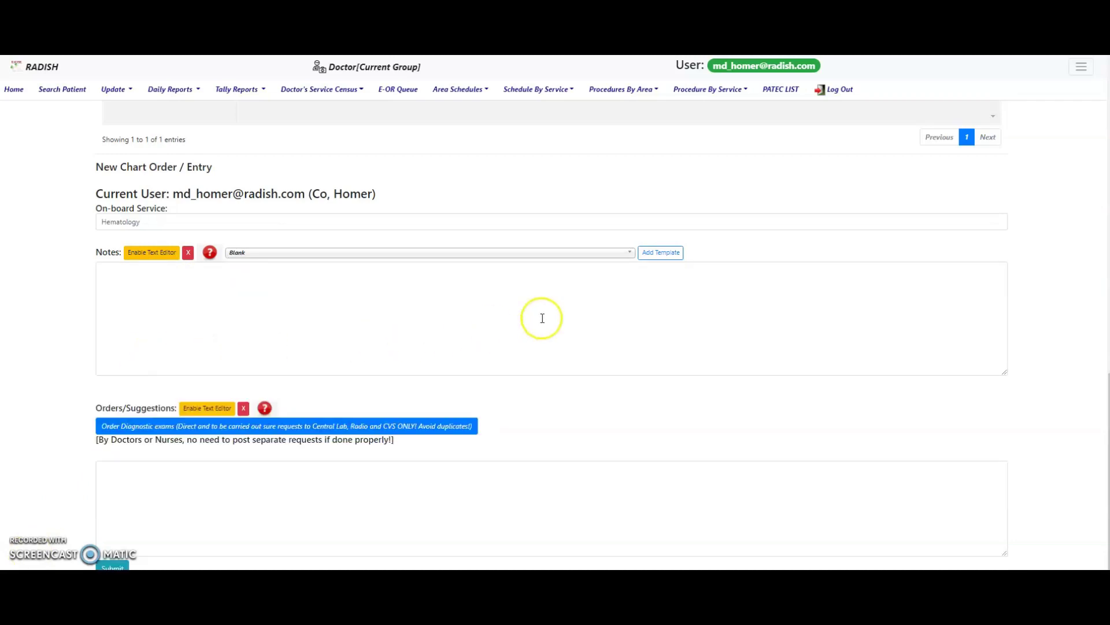
# - Search 'bm' in the note templates and add the Hematology BMA Biopsy template to the notes
pyautogui.click(572, 254)
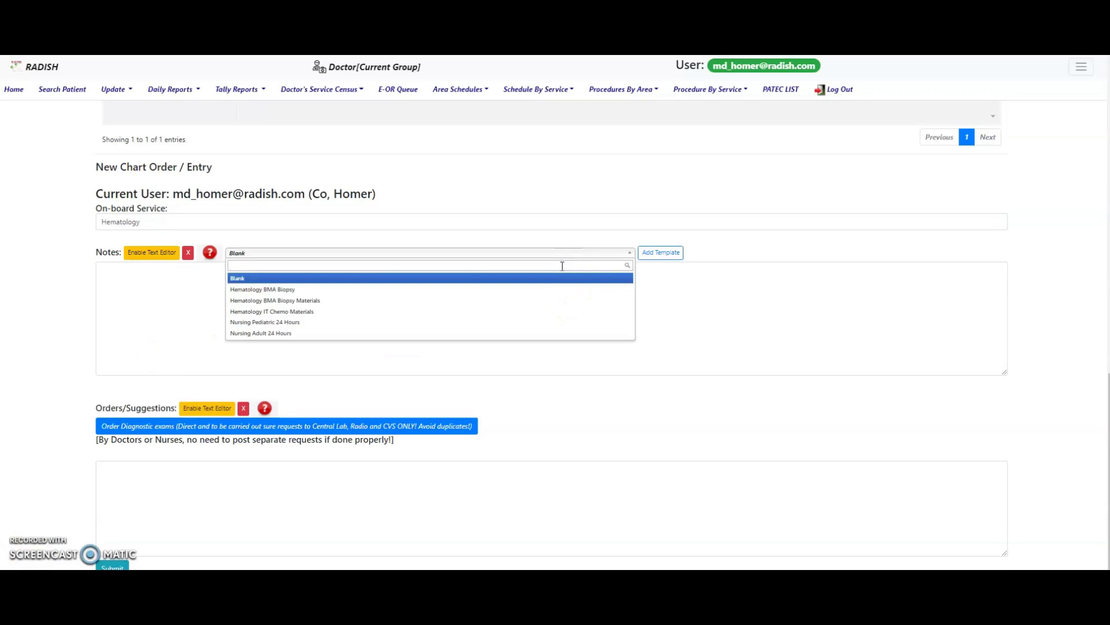
pyautogui.write('bm')
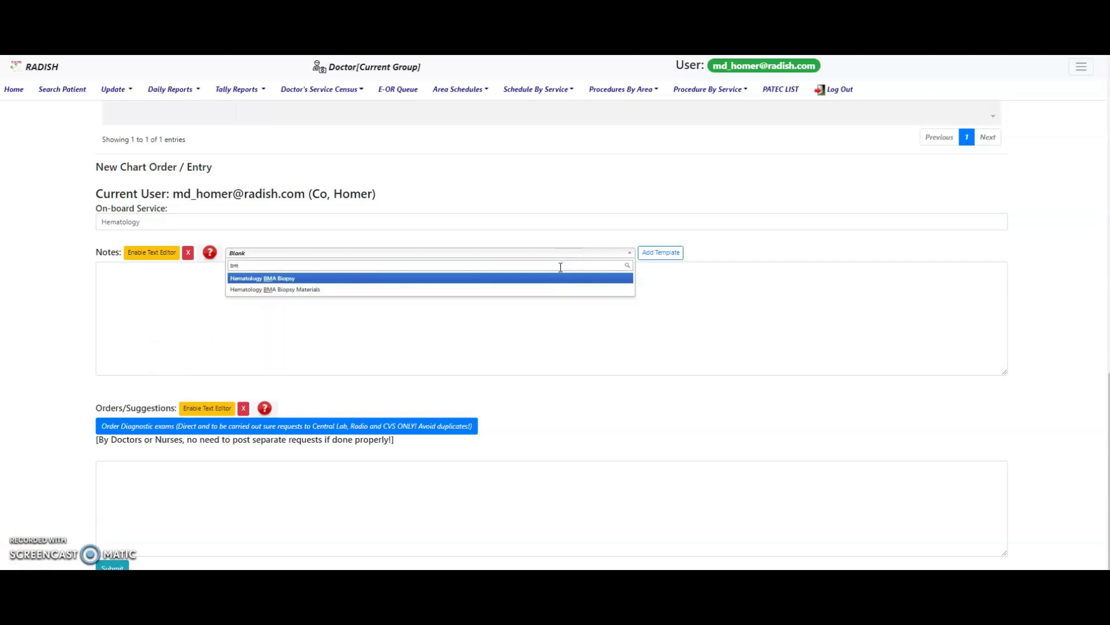
pyautogui.click(528, 278)
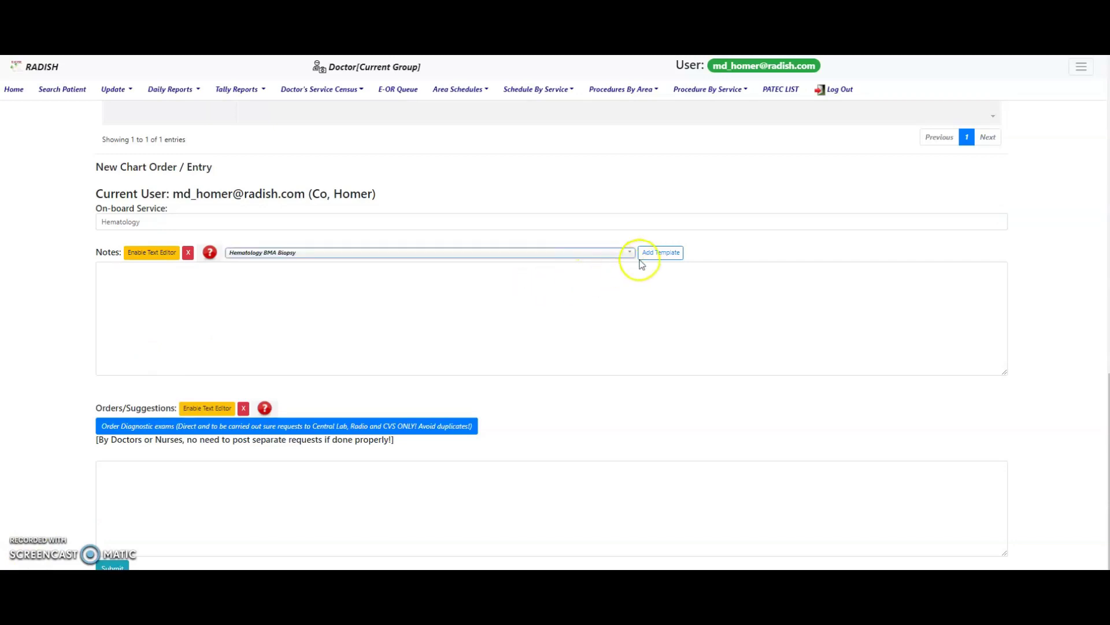
pyautogui.click(660, 253)
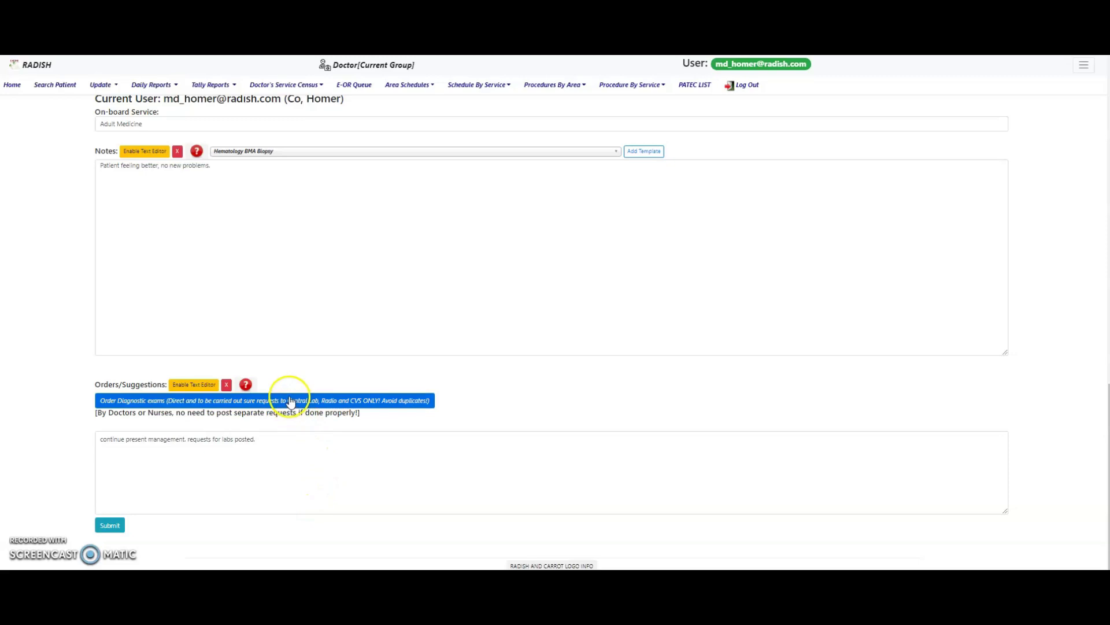
# - Open the diagnostic exam ordering panel and add a single diagnostic order row
pyautogui.click(291, 400)
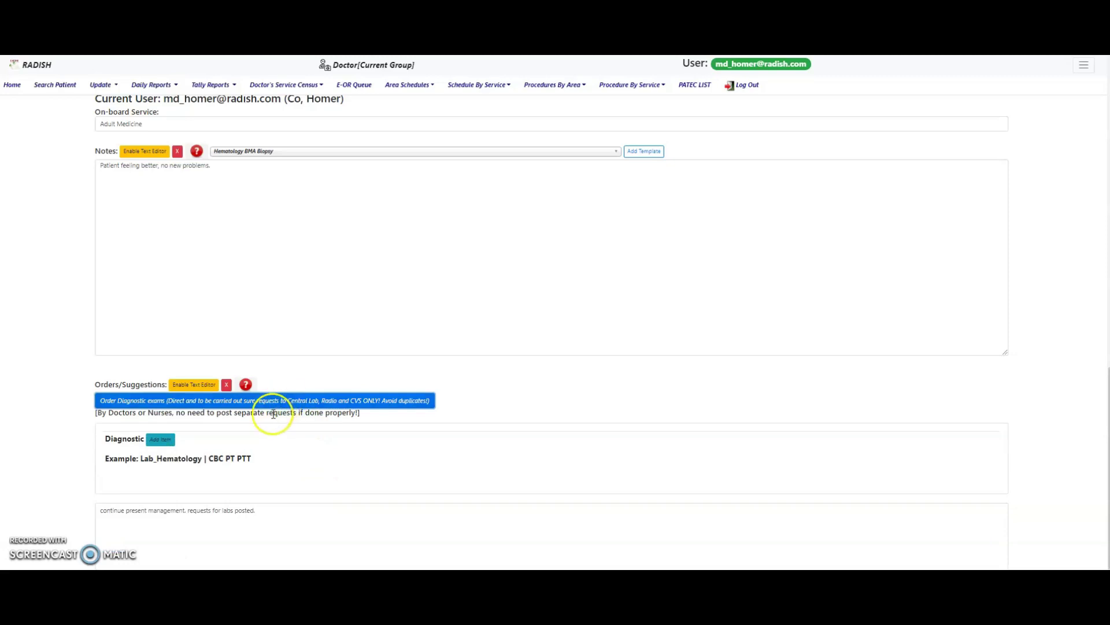
pyautogui.click(160, 440)
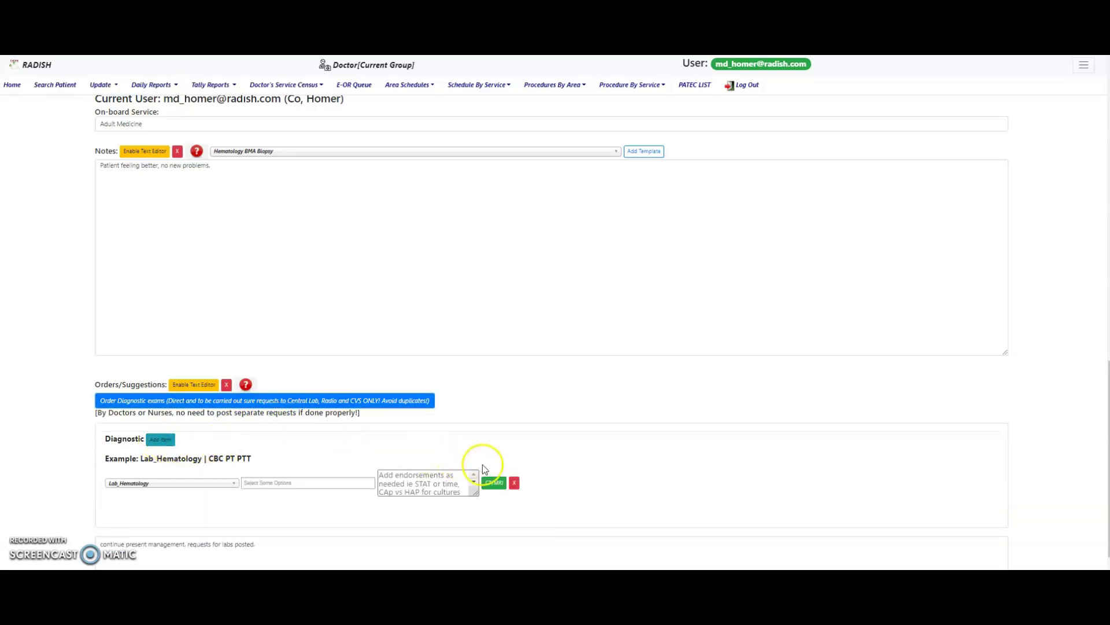
pyautogui.click(515, 484)
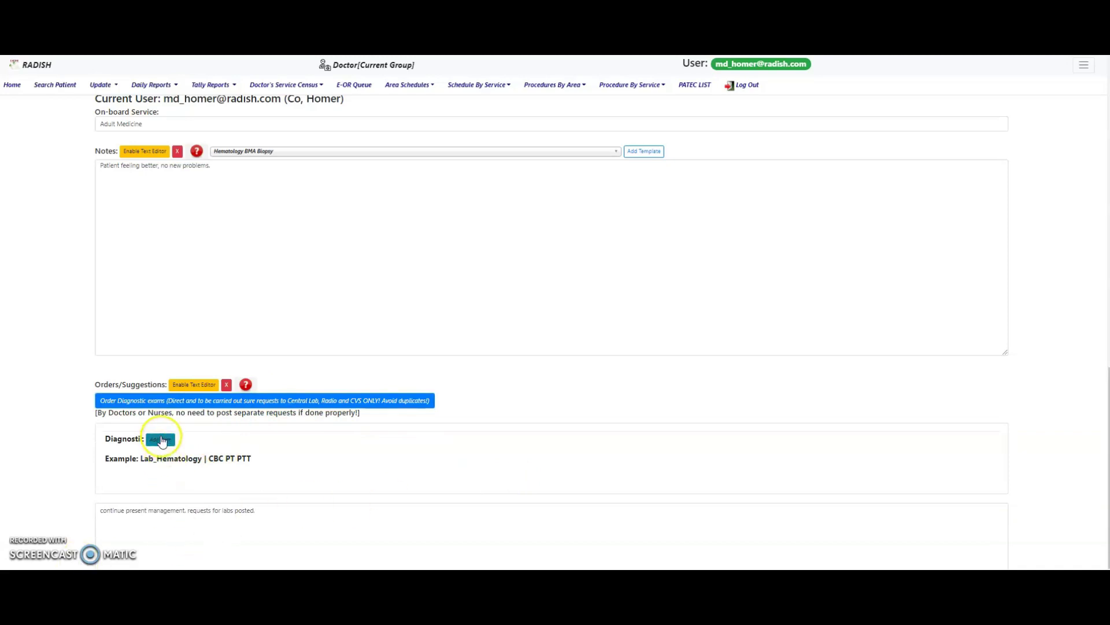
pyautogui.click(160, 439)
# - Set the row's category to Lab_Chemistry and order Creatinine, Na and K
pyautogui.click(172, 483)
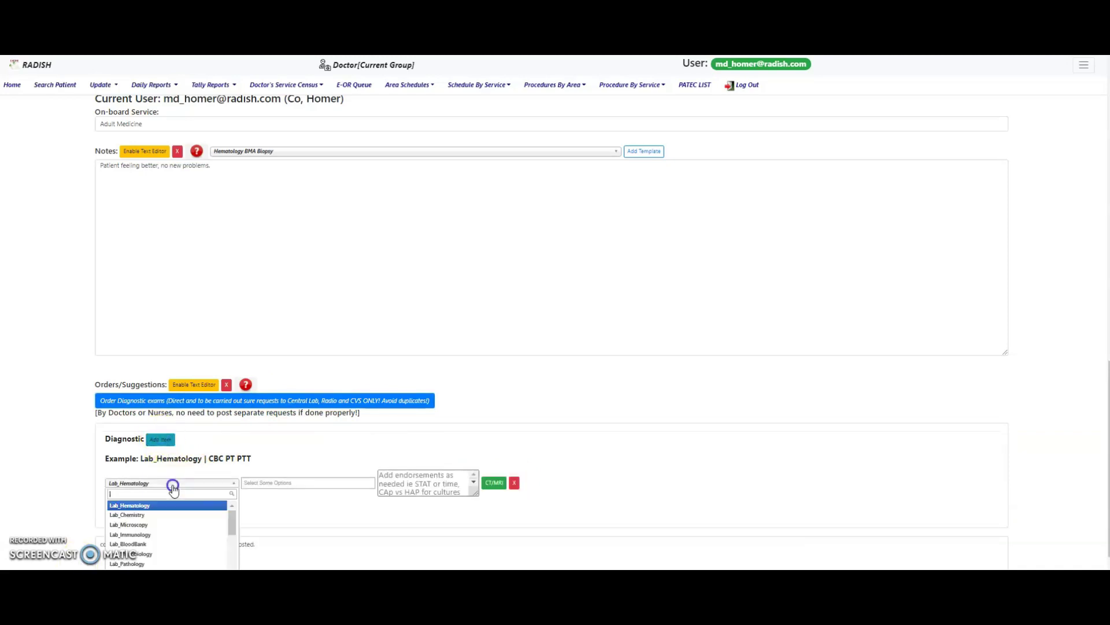
pyautogui.click(172, 516)
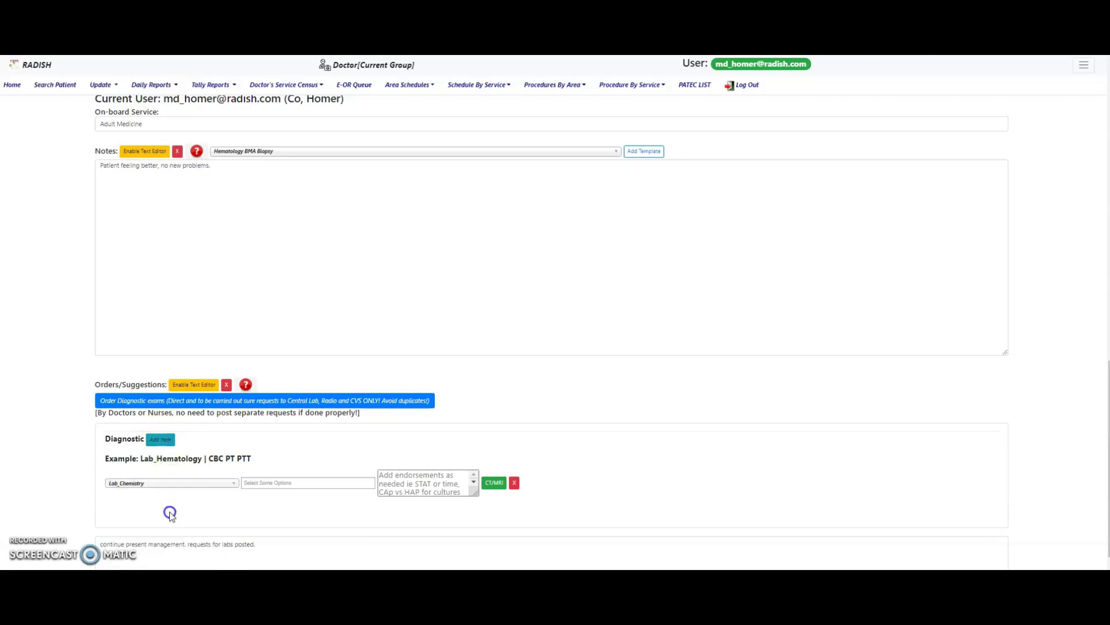
pyautogui.click(282, 481)
pyautogui.write('cre')
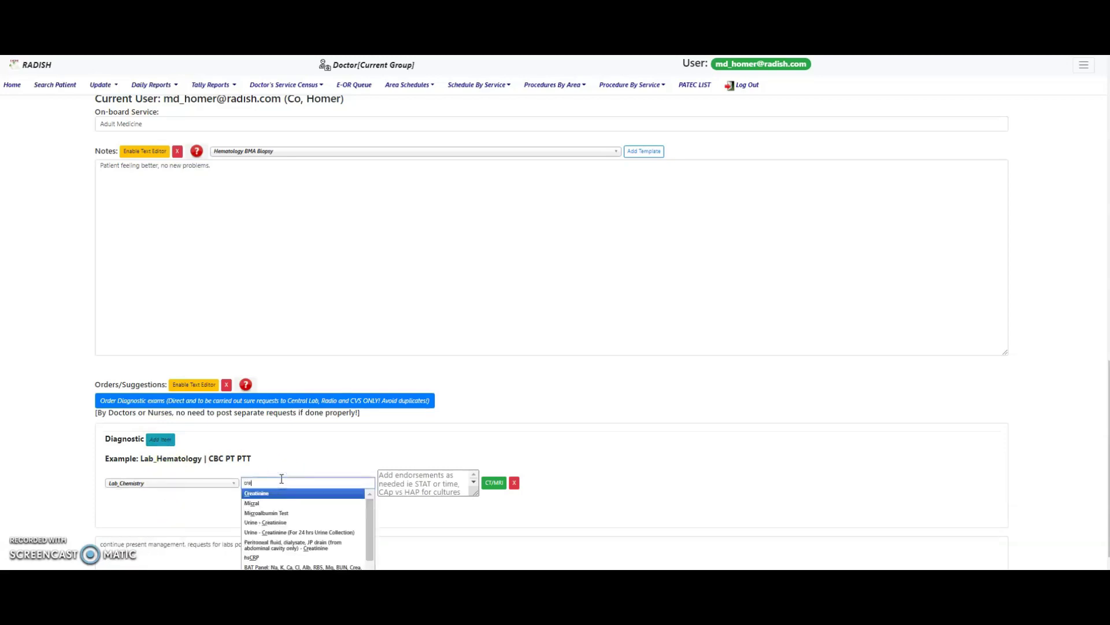
pyautogui.click(283, 493)
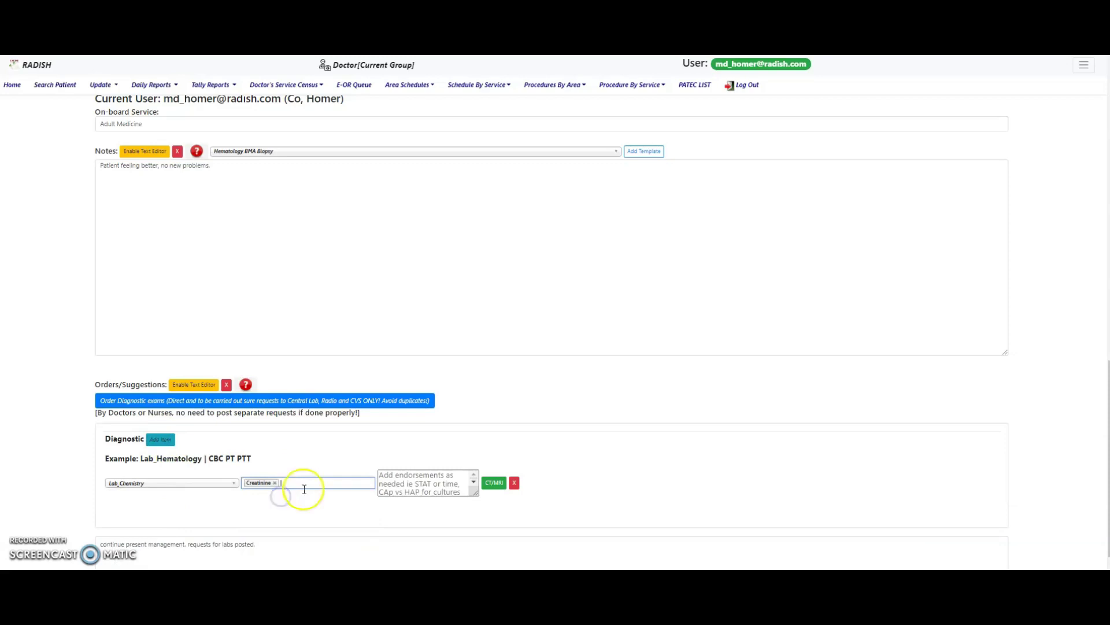
pyautogui.write('na')
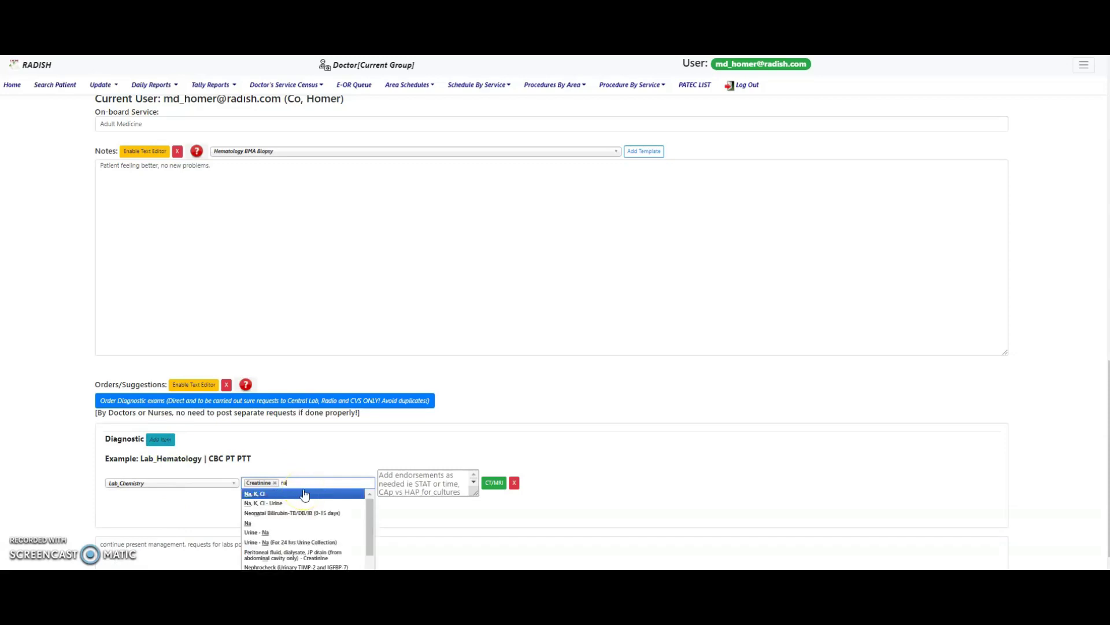
pyautogui.click(290, 522)
pyautogui.write('k')
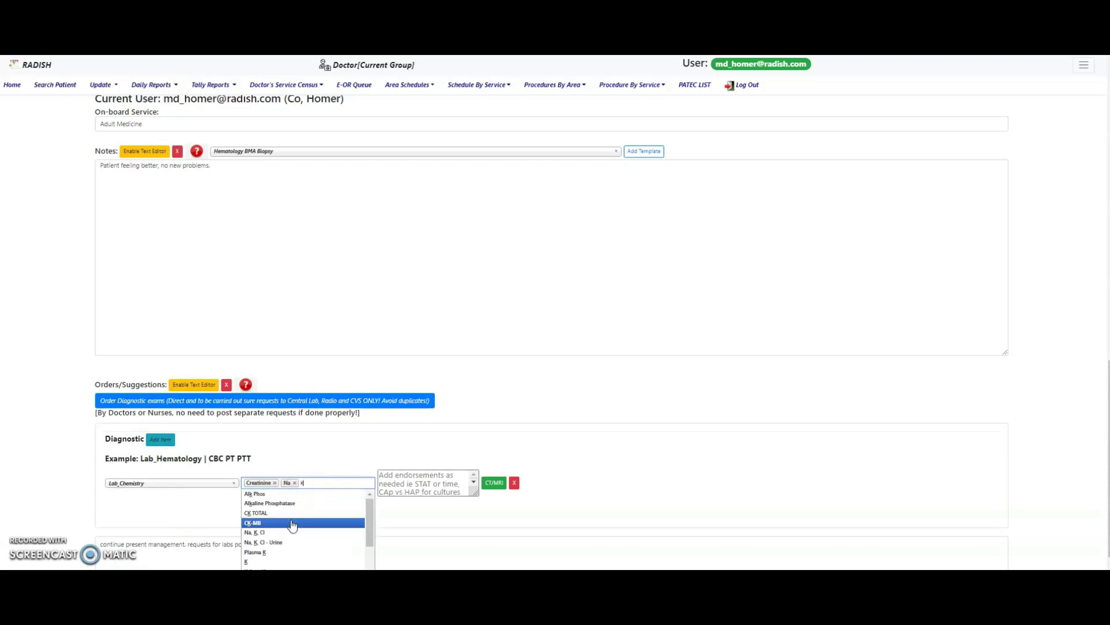
pyautogui.click(260, 560)
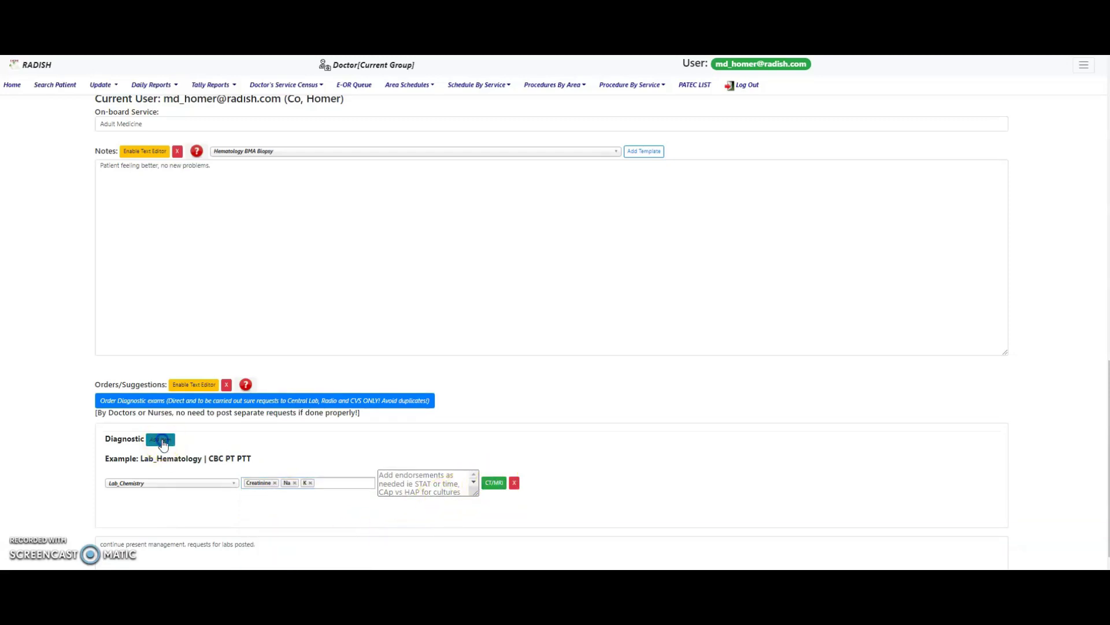
# - Add a Radio_Xray order for [XRAY]Chest (PA) with indication 'pneumonia progression'
pyautogui.click(161, 440)
pyautogui.click(181, 511)
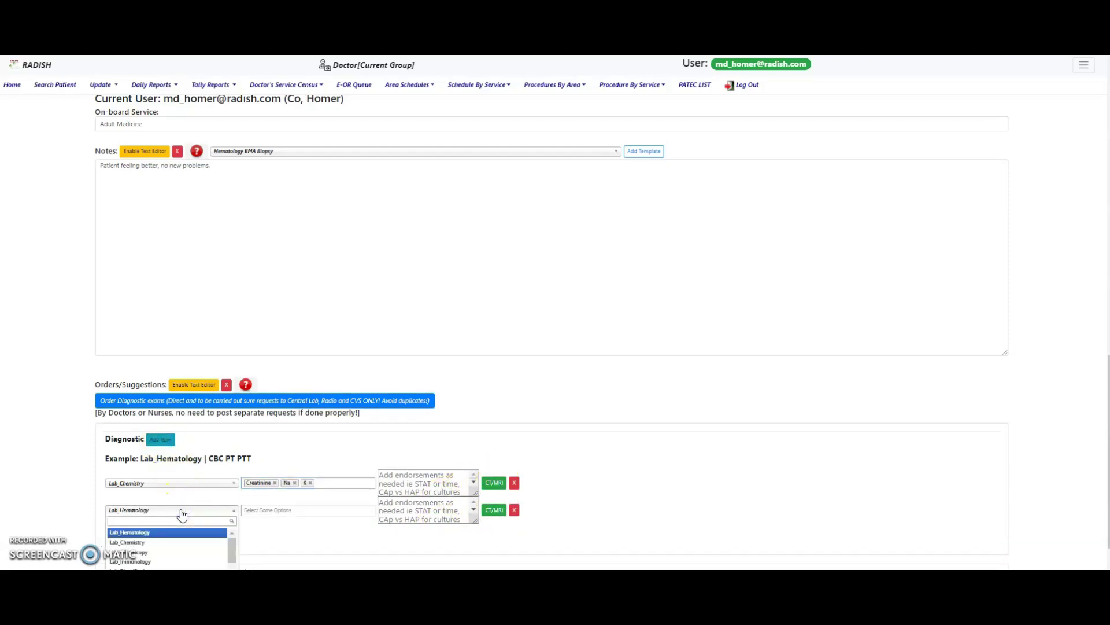
pyautogui.write('xr')
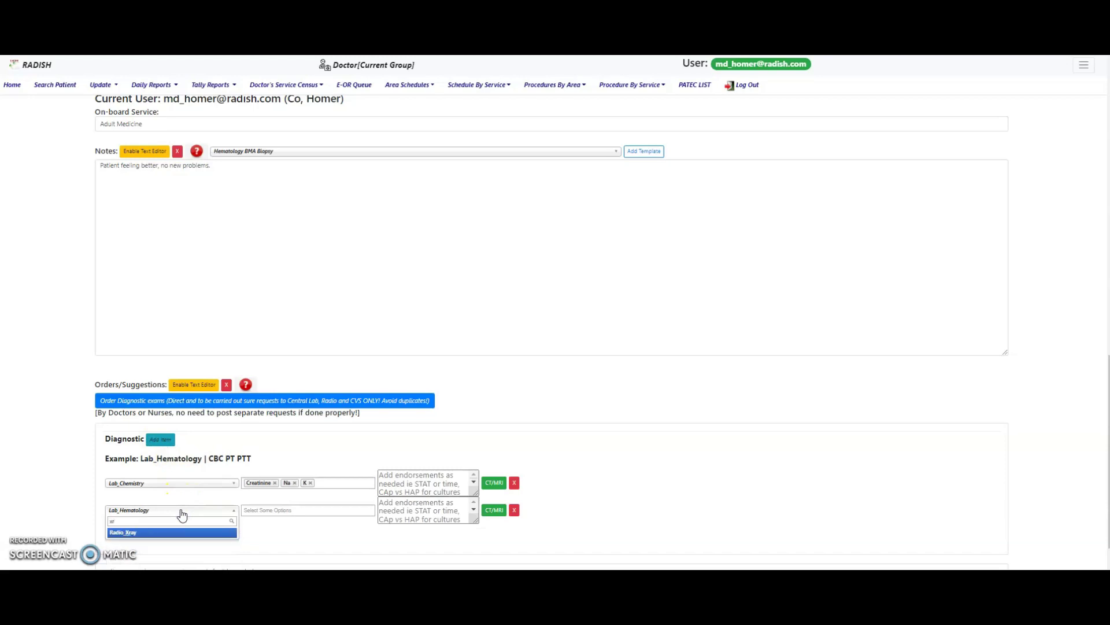
pyautogui.click(178, 532)
pyautogui.click(284, 511)
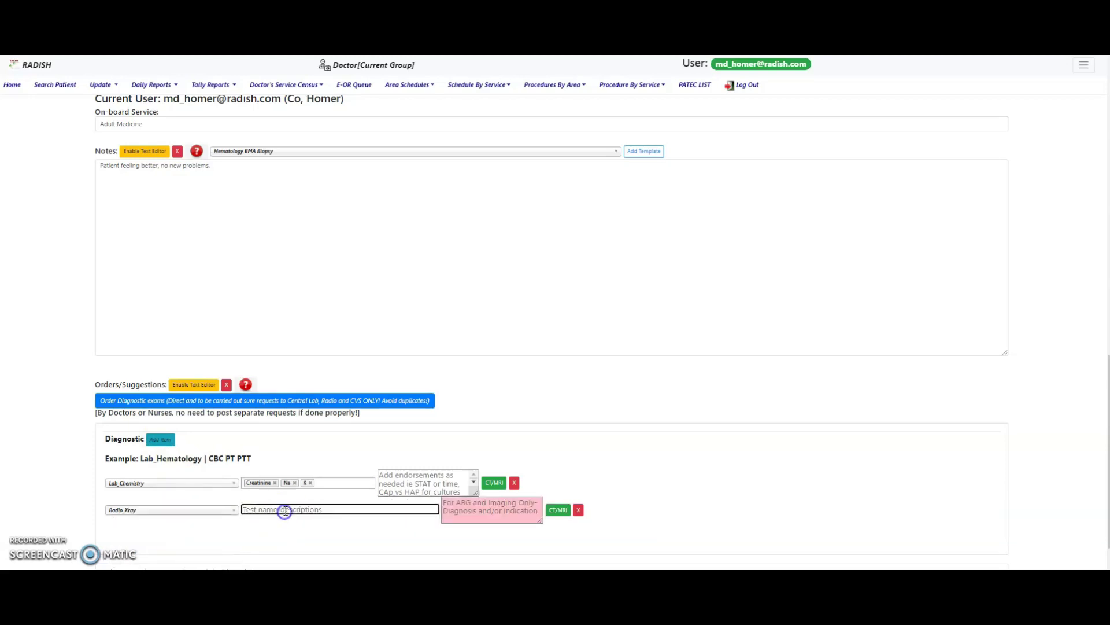
pyautogui.write('chest')
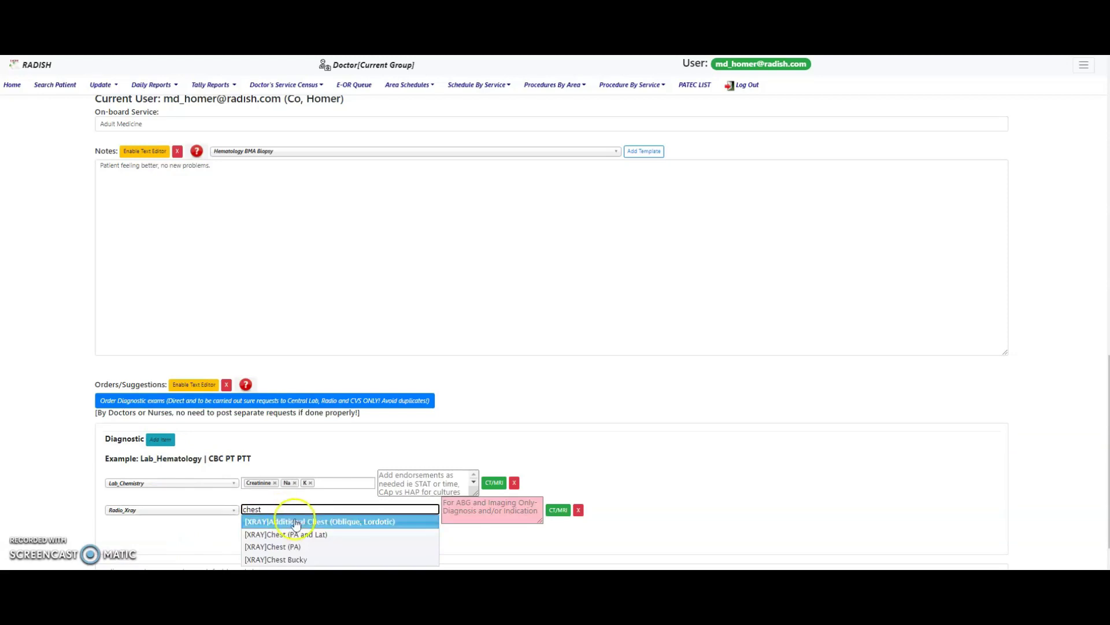
pyautogui.click(290, 548)
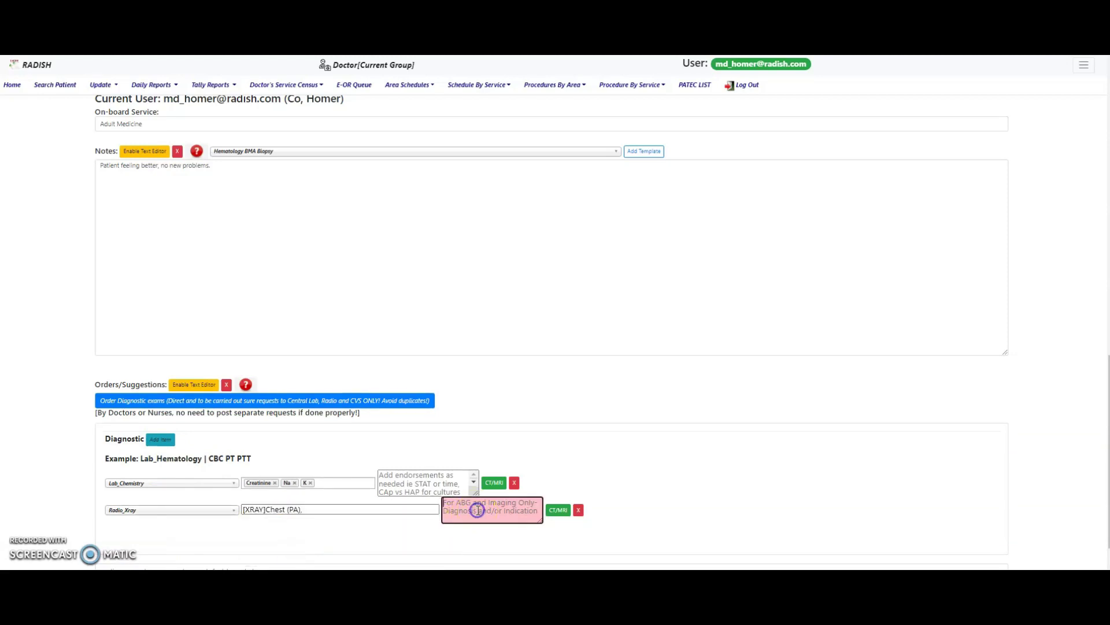
pyautogui.click(479, 510)
pyautogui.write('pneumon')
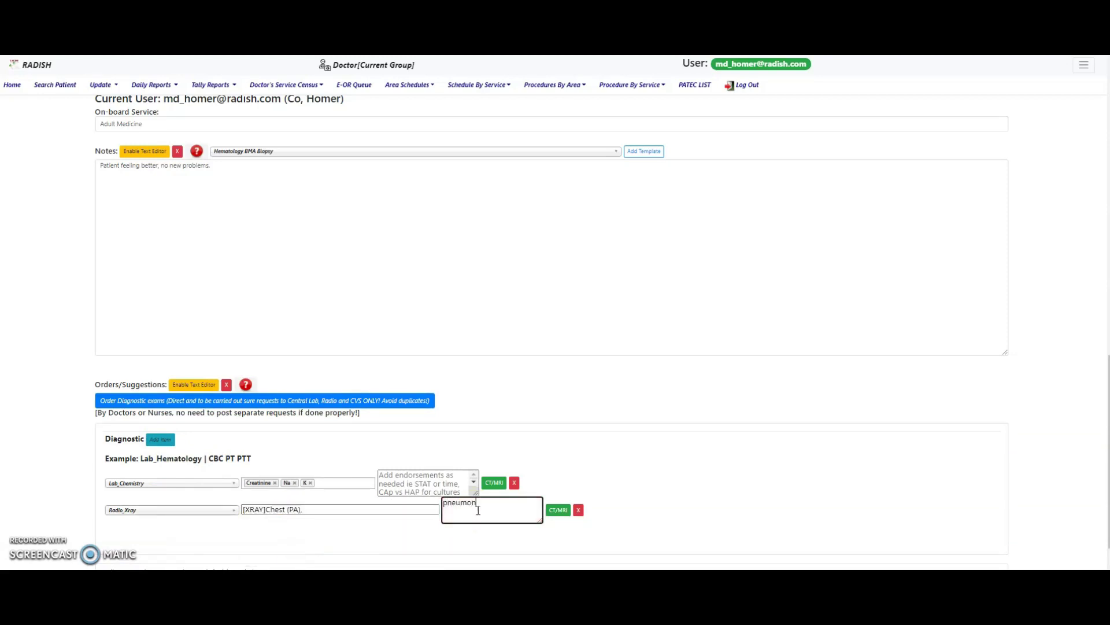
pyautogui.write('ia progression')
# - Add a third order row as Radio_MRI with the [MRI]Chest - Contrast test
pyautogui.scroll(-2, 230, 543)
pyautogui.click(162, 309)
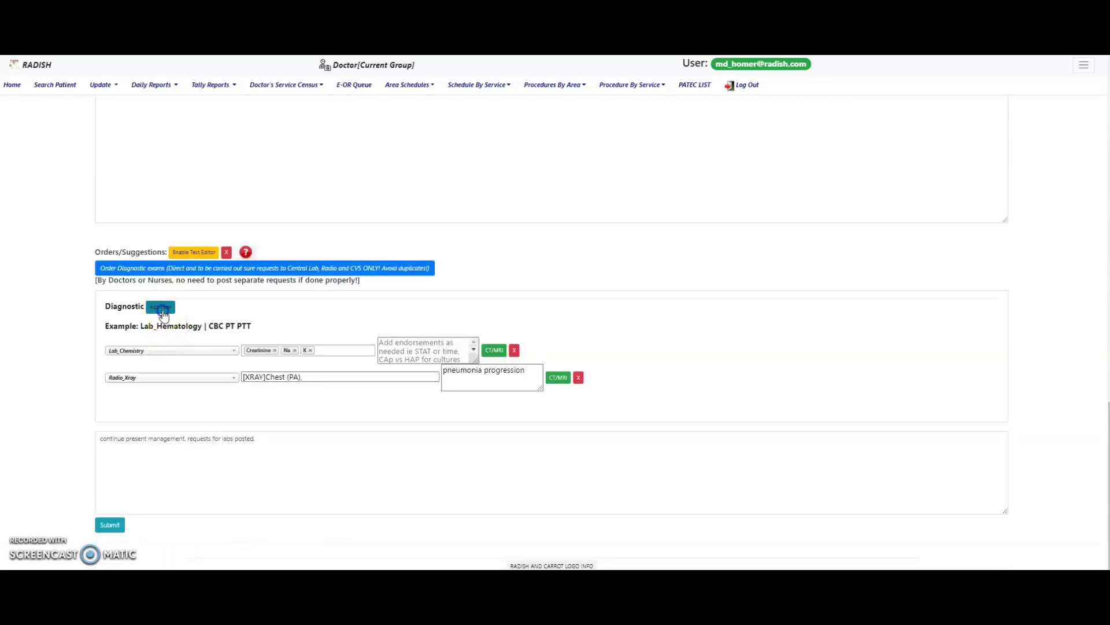
pyautogui.click(154, 405)
pyautogui.write('m')
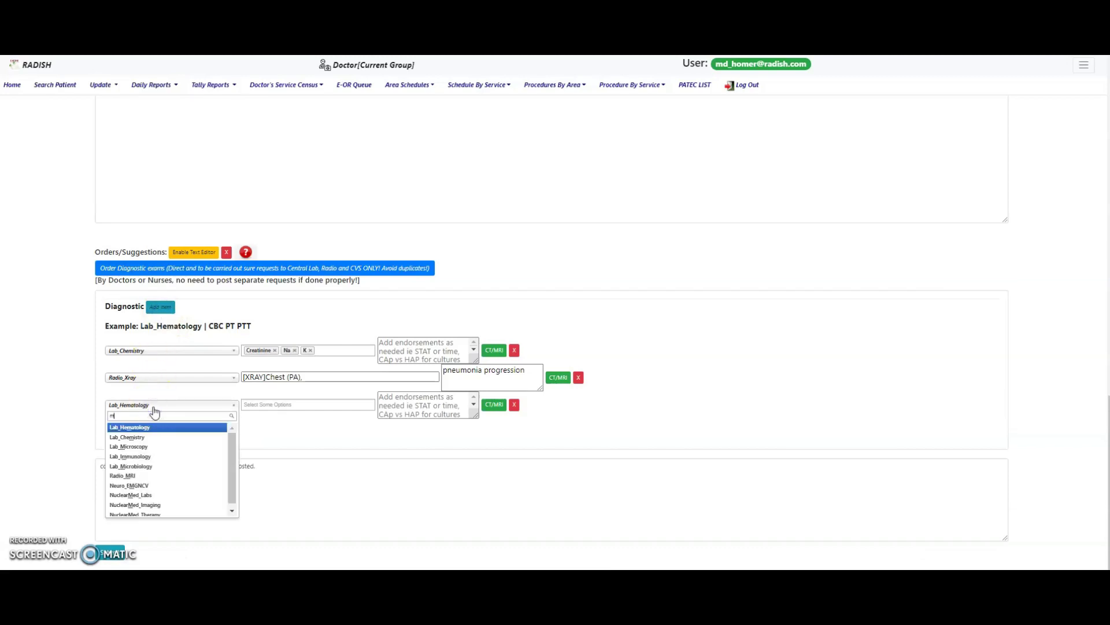
pyautogui.write('ri')
pyautogui.click(124, 428)
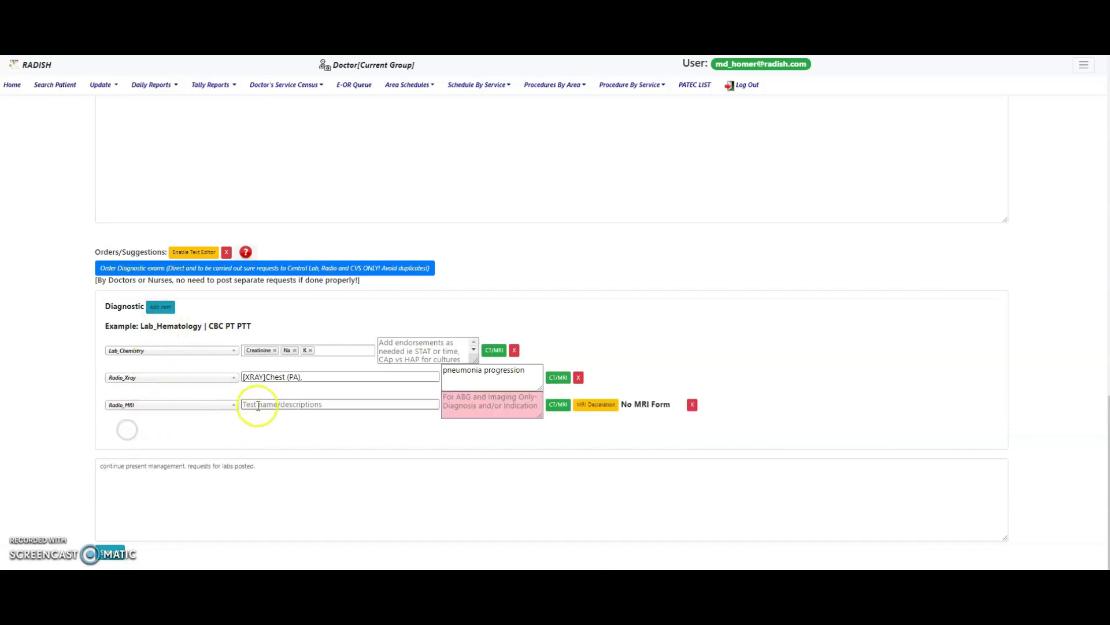
pyautogui.click(258, 405)
pyautogui.write('chest')
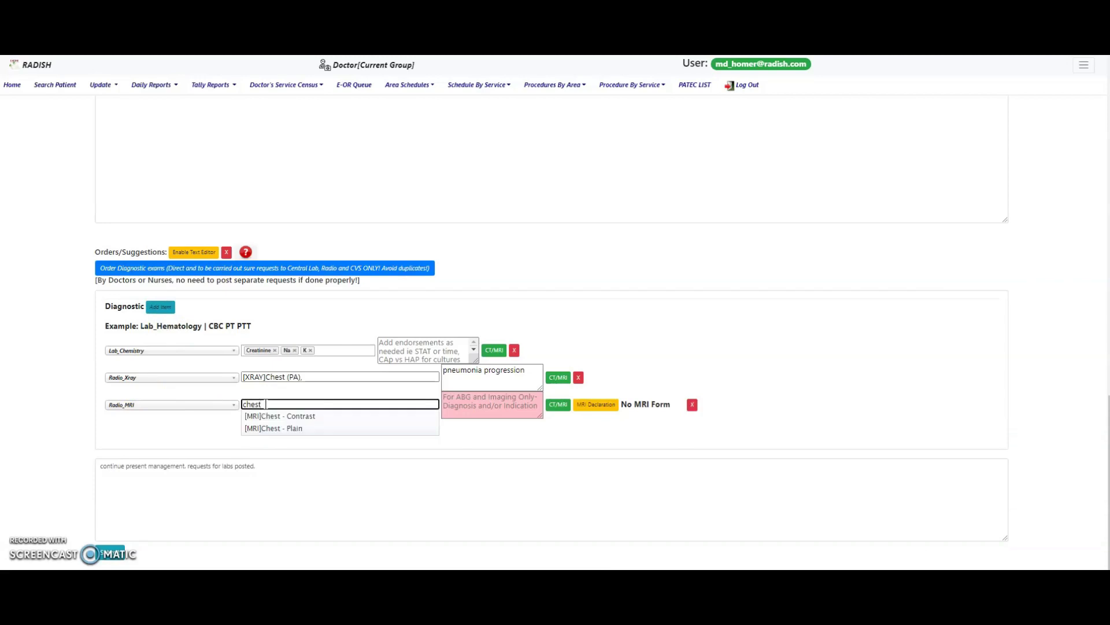
pyautogui.click(304, 416)
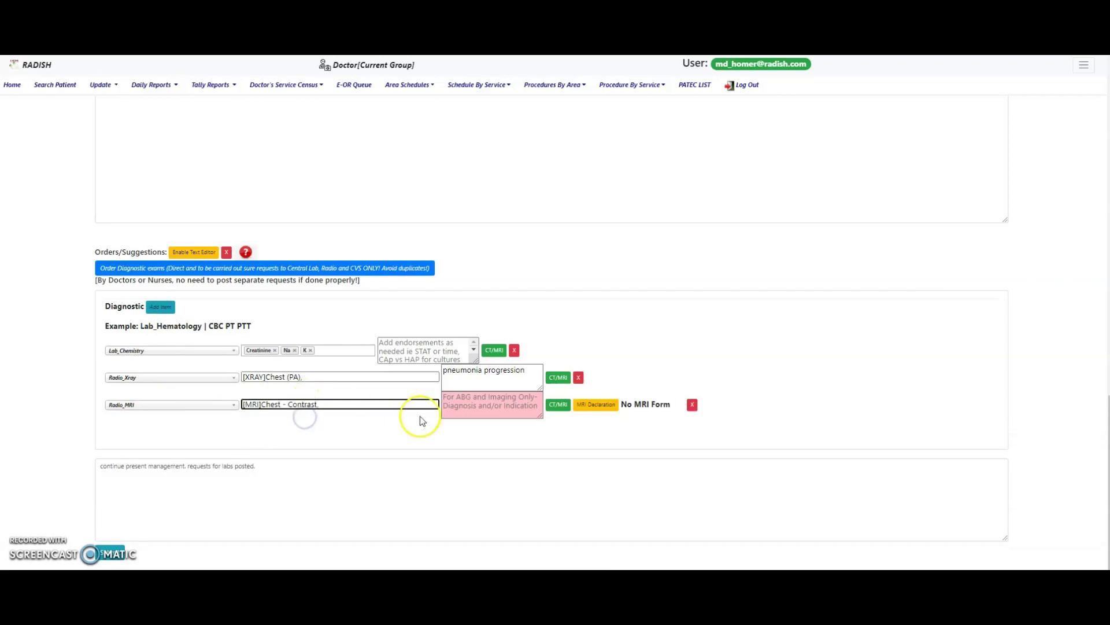
# - Load the CT/MRI template and fill in eGFR 56, the requesting physician and 'Dx: r/o malignancy'
pyautogui.click(558, 405)
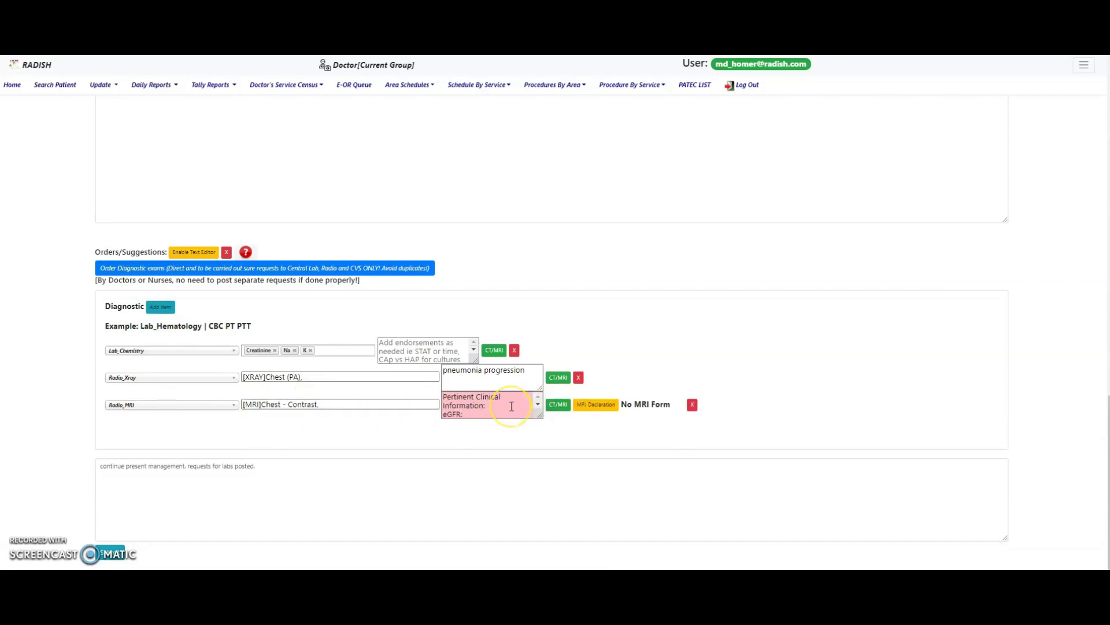
pyautogui.click(511, 408)
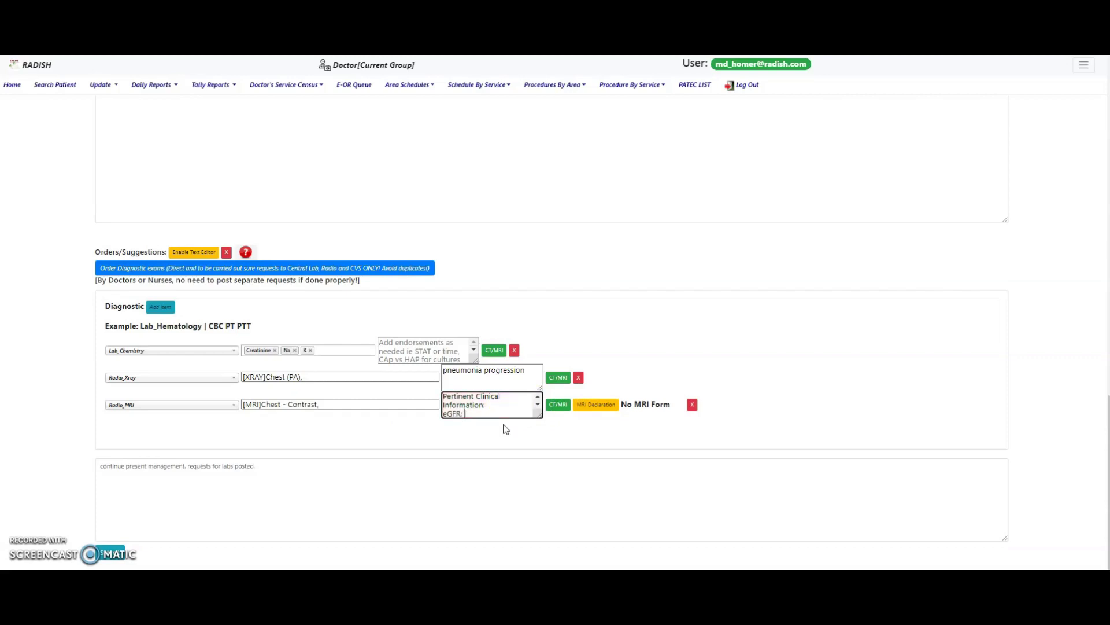
pyautogui.write('56')
pyautogui.moveTo(536, 412); pyautogui.dragTo(539, 415)
pyautogui.scroll(-1, 539, 414)
pyautogui.click(523, 408)
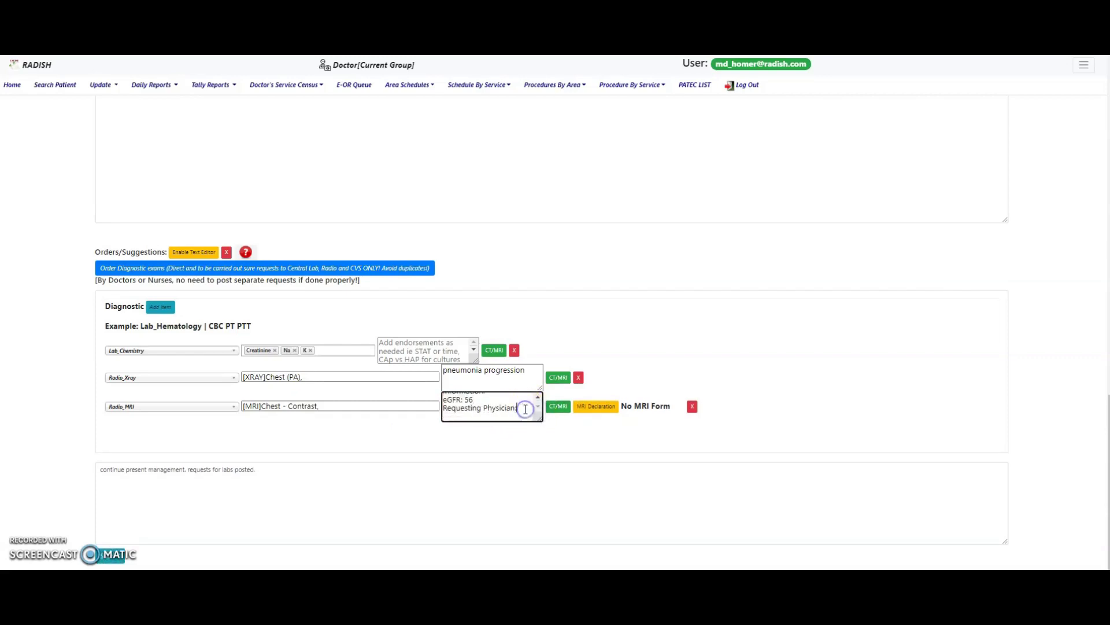
pyautogui.write('Dr Co')
pyautogui.press('Return')
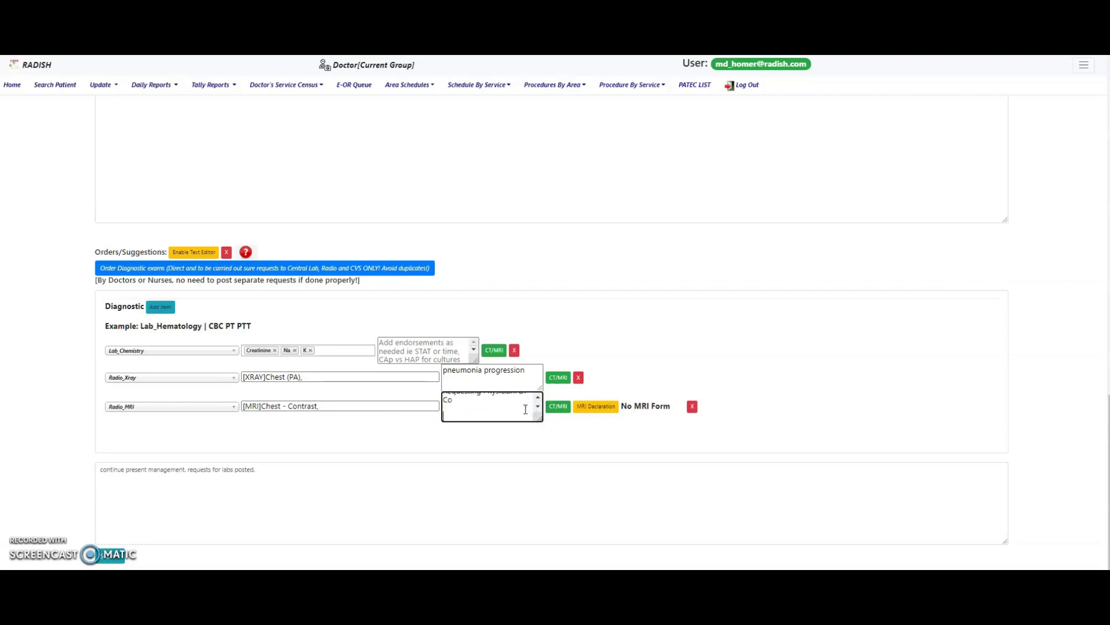
pyautogui.write('Dx: r/o malignancy')
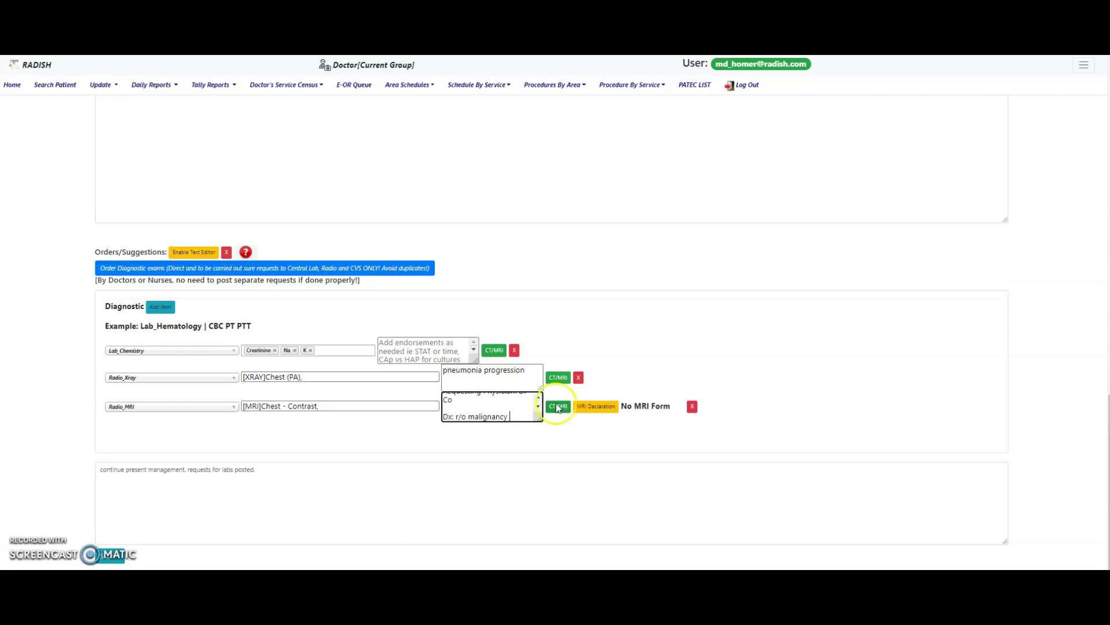
# - Answer No to all 18 items of the MRI safety declaration
pyautogui.click(598, 406)
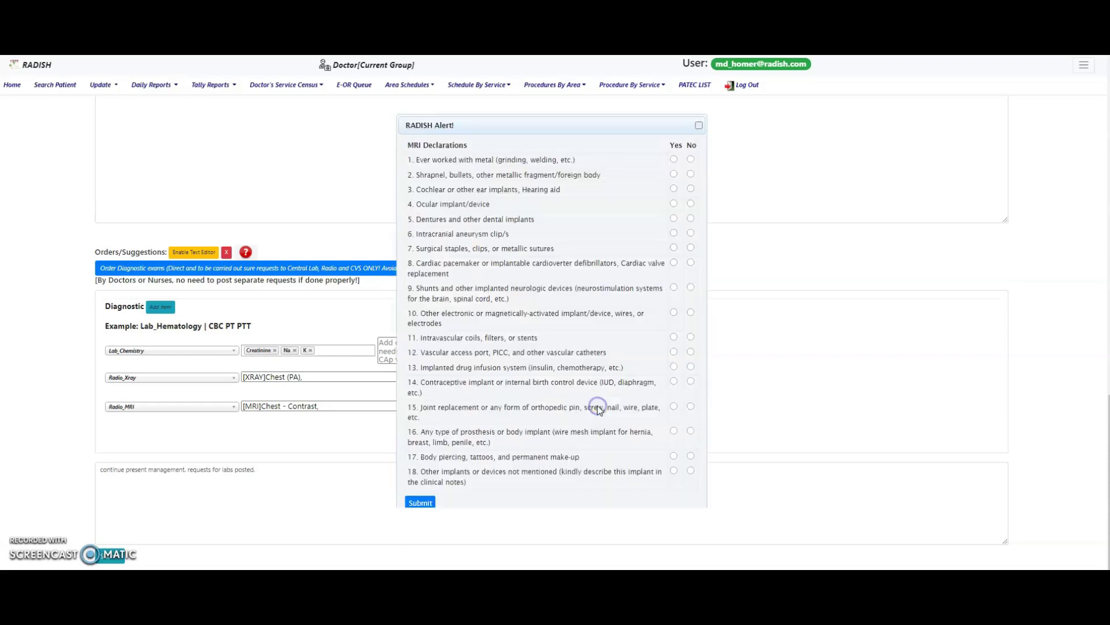
pyautogui.click(691, 160)
pyautogui.click(691, 175)
pyautogui.click(691, 188)
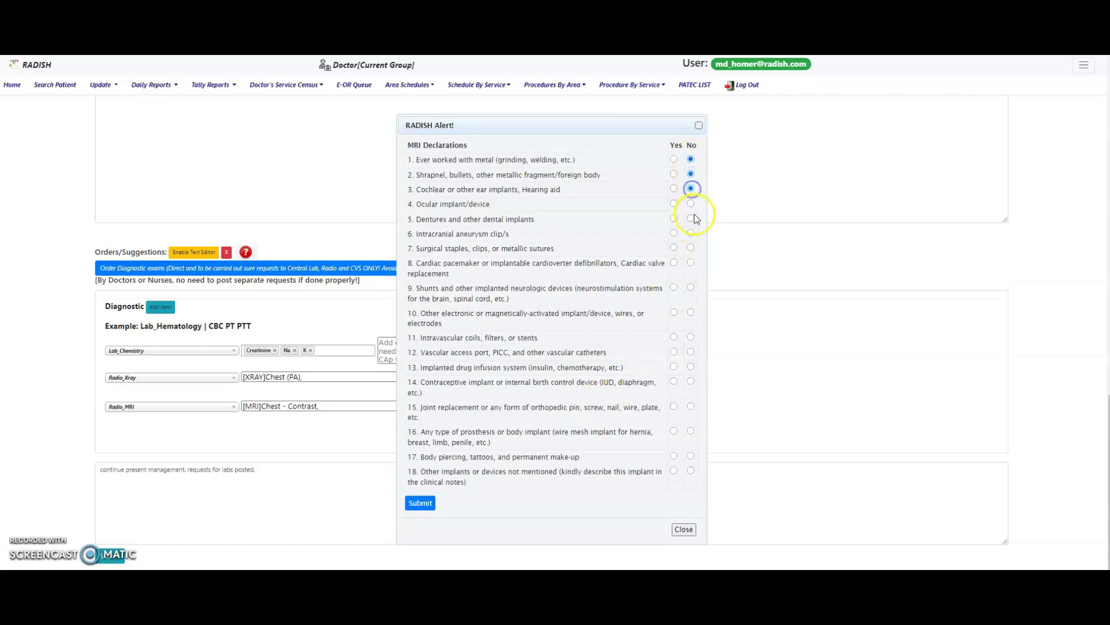
pyautogui.click(692, 203)
pyautogui.click(691, 218)
pyautogui.click(691, 233)
pyautogui.click(691, 248)
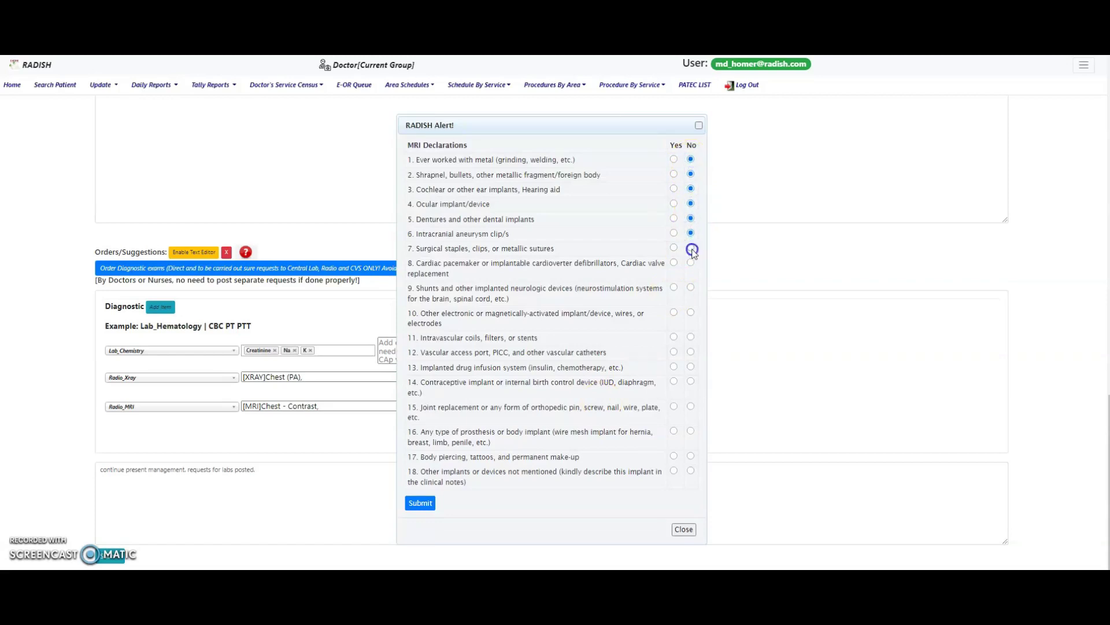
pyautogui.click(690, 262)
pyautogui.click(691, 287)
pyautogui.click(692, 310)
pyautogui.click(692, 336)
pyautogui.click(692, 352)
pyautogui.click(690, 366)
pyautogui.click(691, 381)
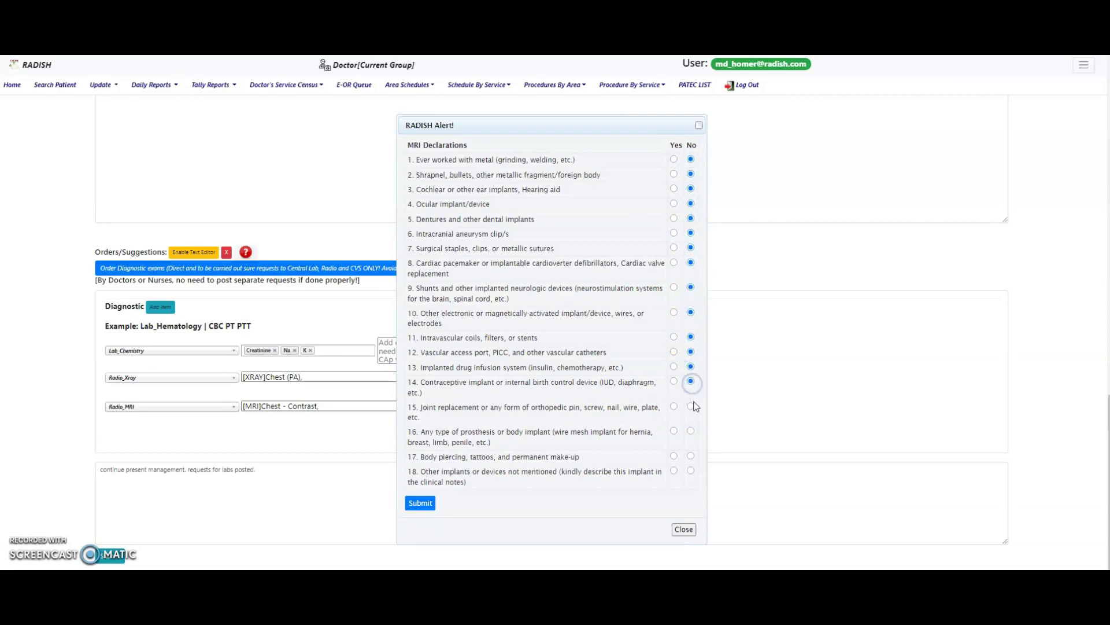
pyautogui.click(691, 406)
pyautogui.click(691, 430)
pyautogui.click(691, 456)
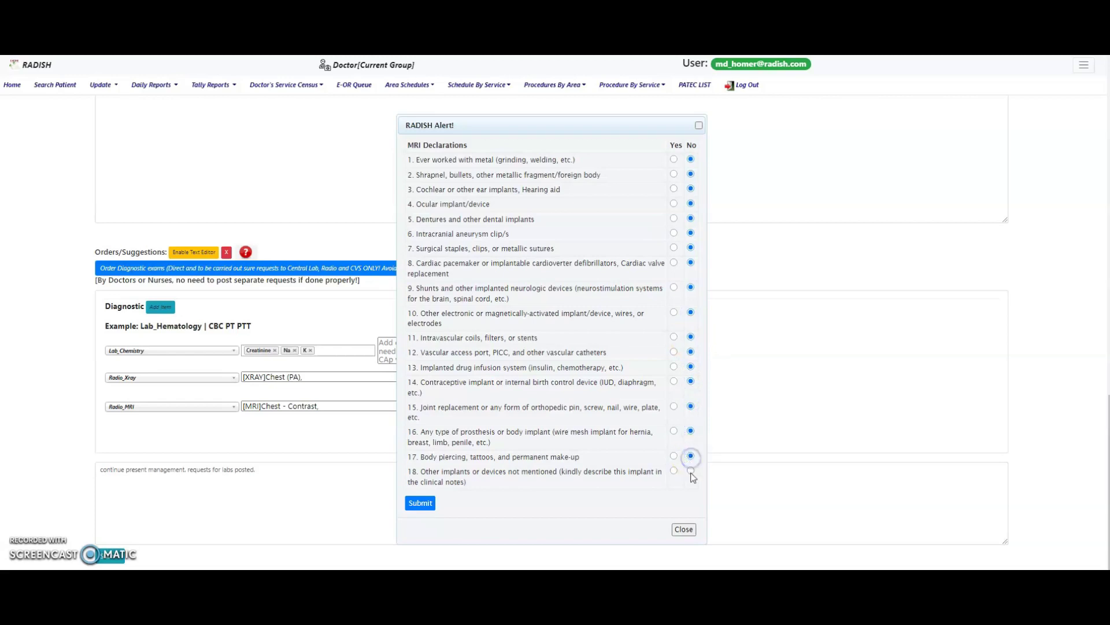
pyautogui.click(691, 470)
# - Submit and confirm the MRI declaration, then submit the new chart entry
pyautogui.click(421, 503)
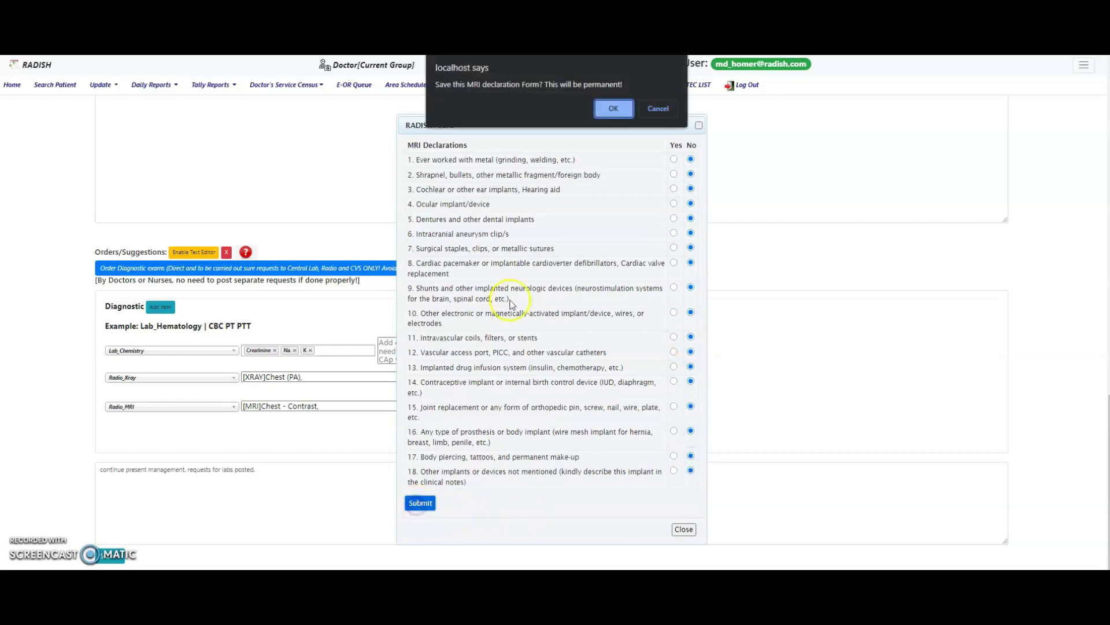
pyautogui.click(613, 108)
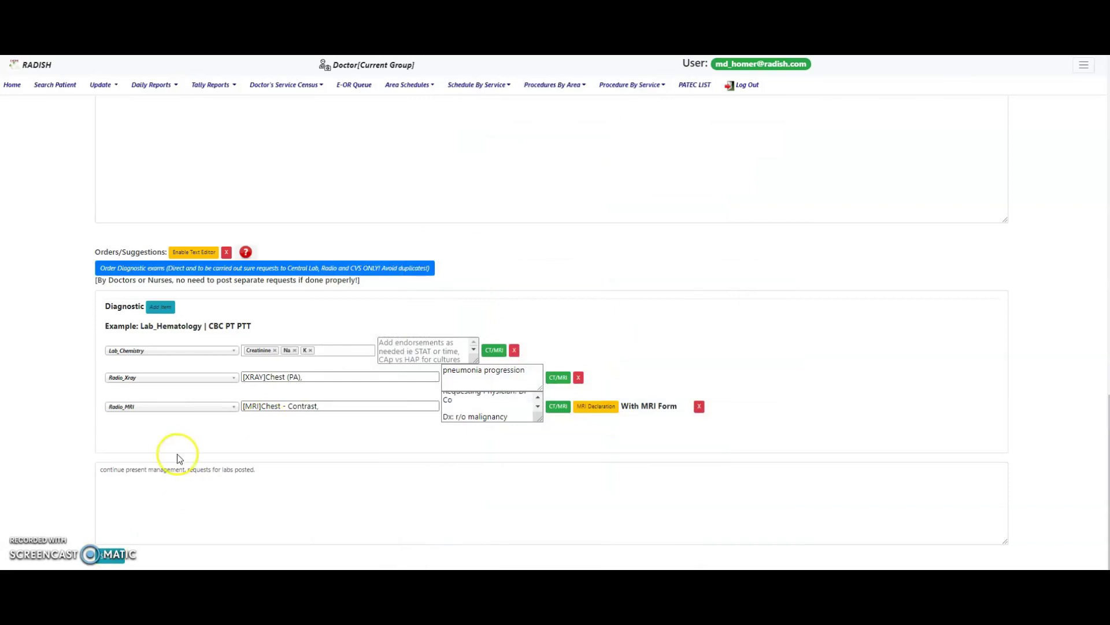
pyautogui.click(115, 558)
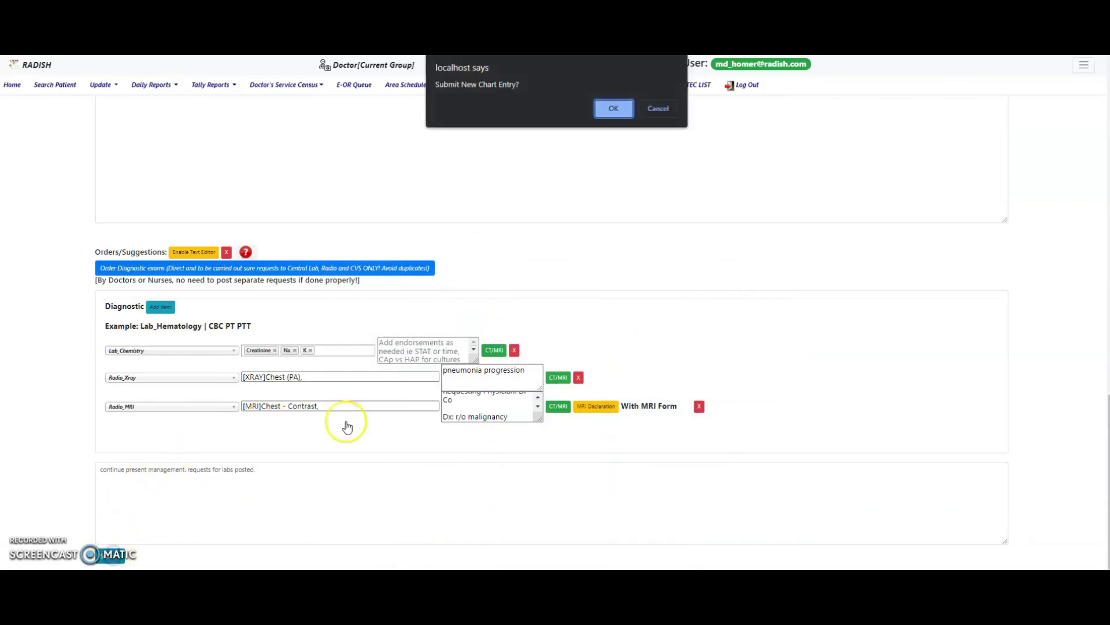
# - Post the new chart entry, then strike out chart entry 04 so 3 entries remain pending
pyautogui.click(614, 108)
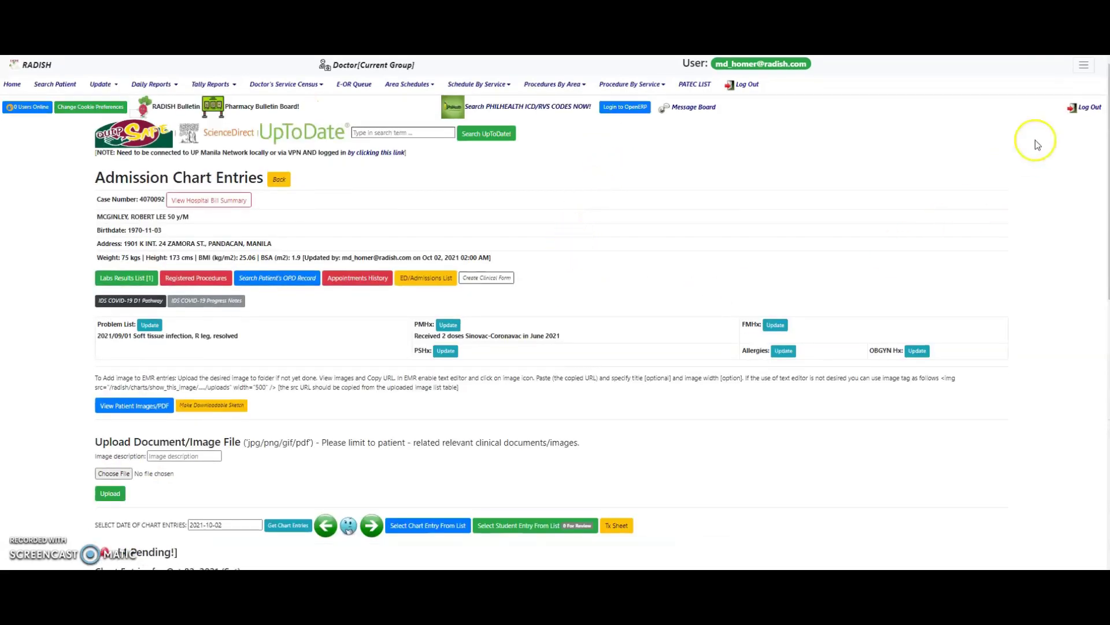
pyautogui.scroll(-1, 1105, 127)
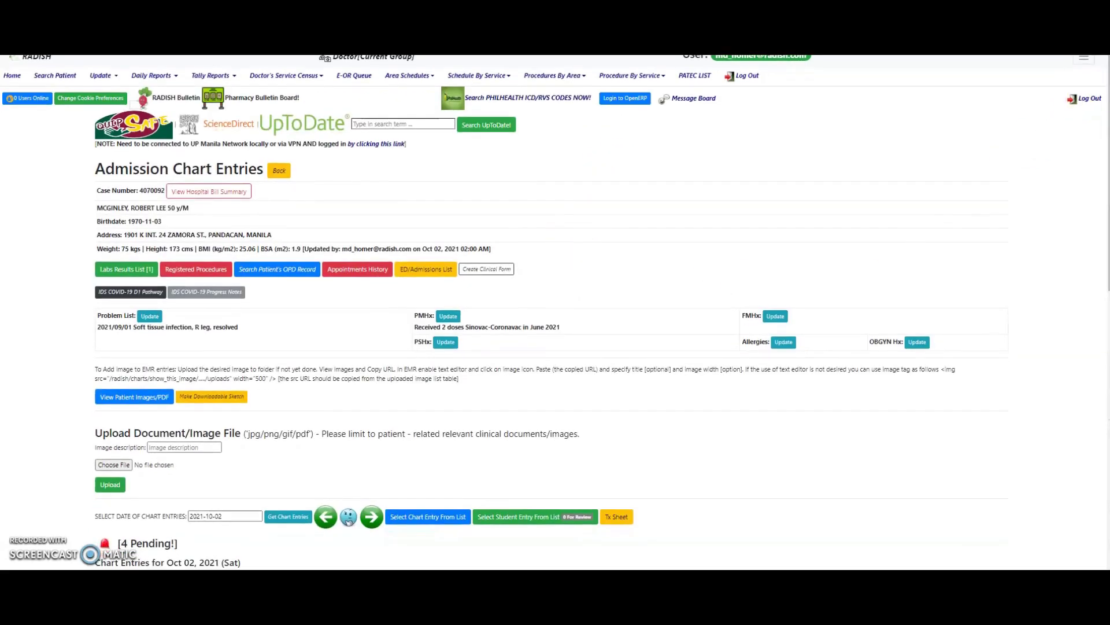
pyautogui.moveTo(1105, 130); pyautogui.dragTo(1101, 272)
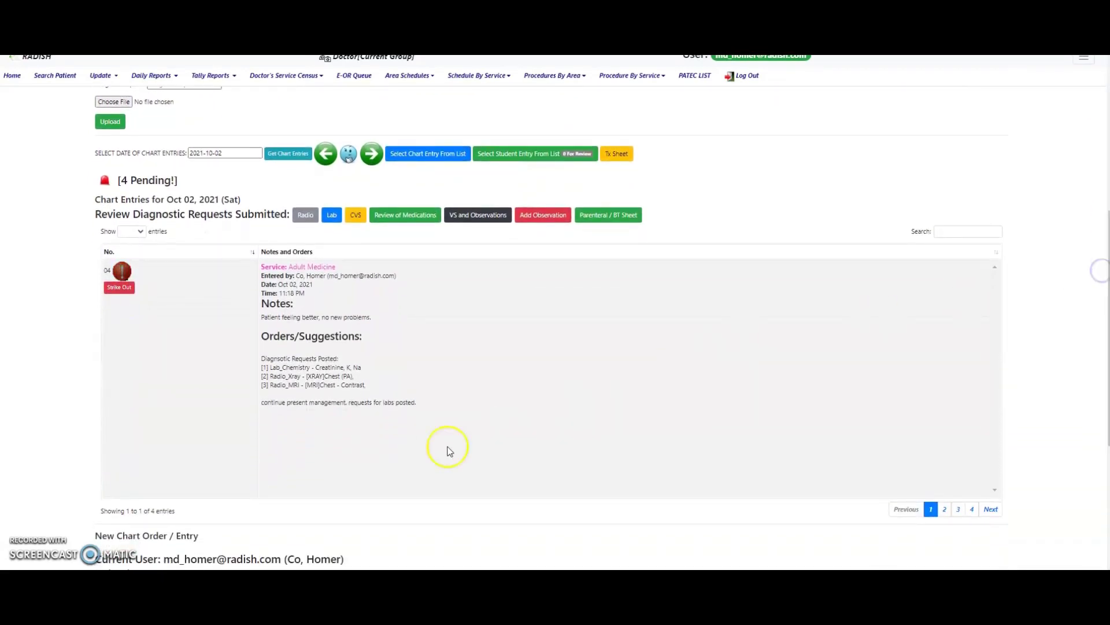
pyautogui.click(127, 292)
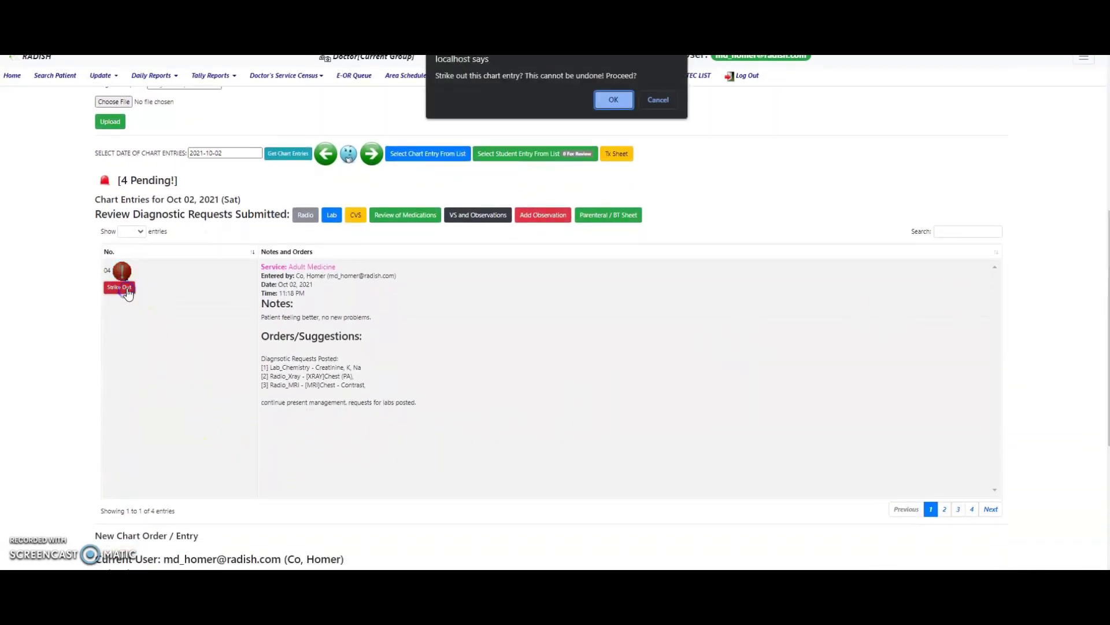
pyautogui.click(613, 99)
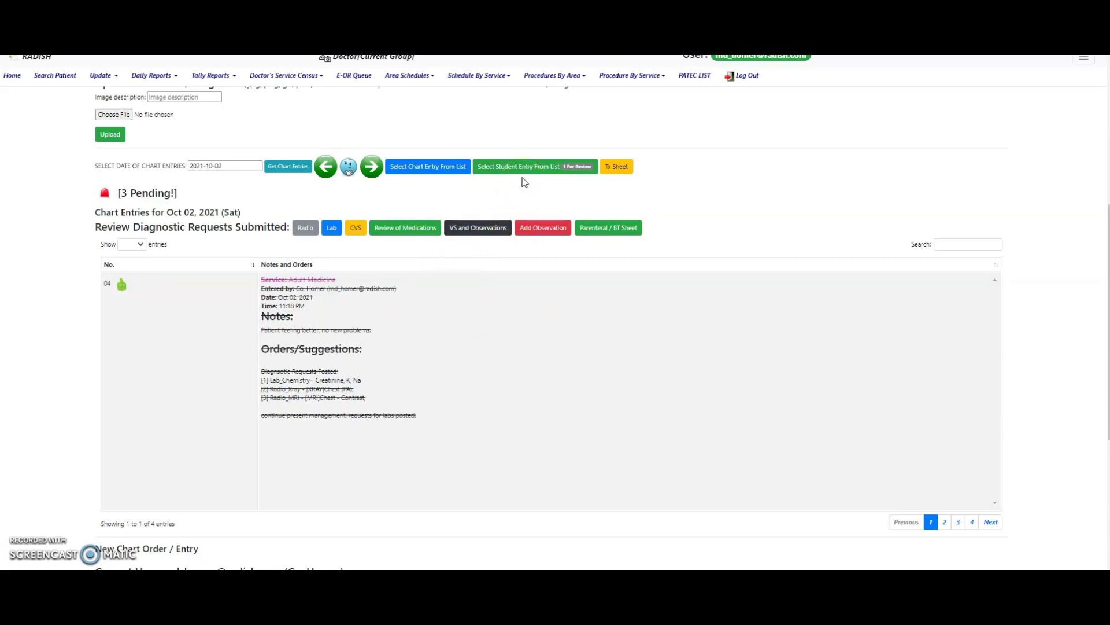
pyautogui.click(545, 172)
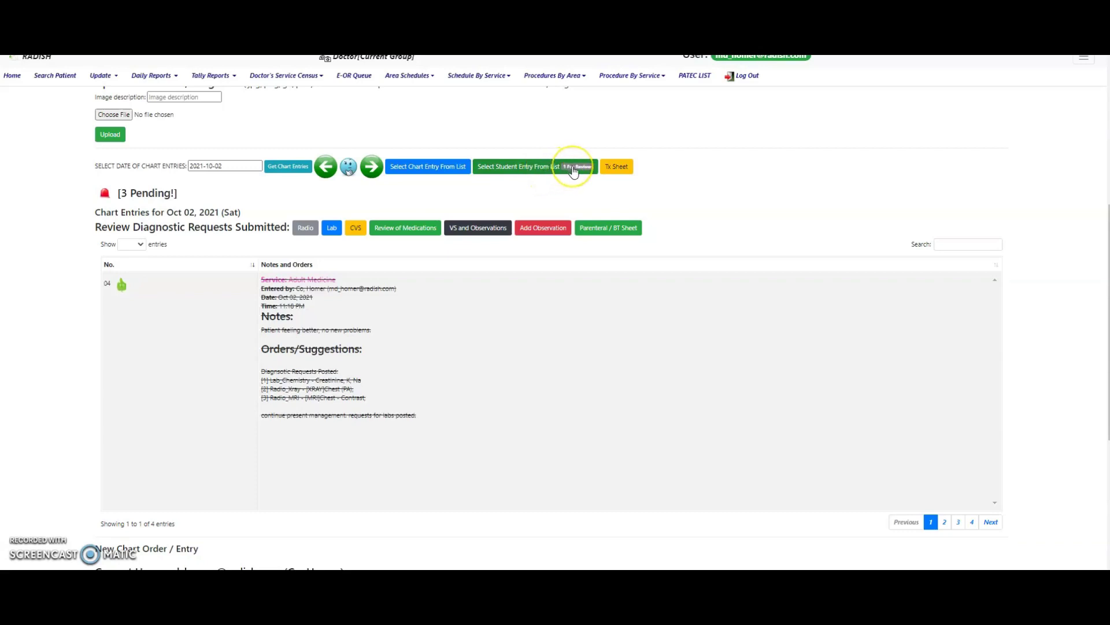
# - Load the Gen Med Intern student's Oct 02, 2021, 11:25 PM entry from the Student Entries List
pyautogui.moveTo(573, 172)
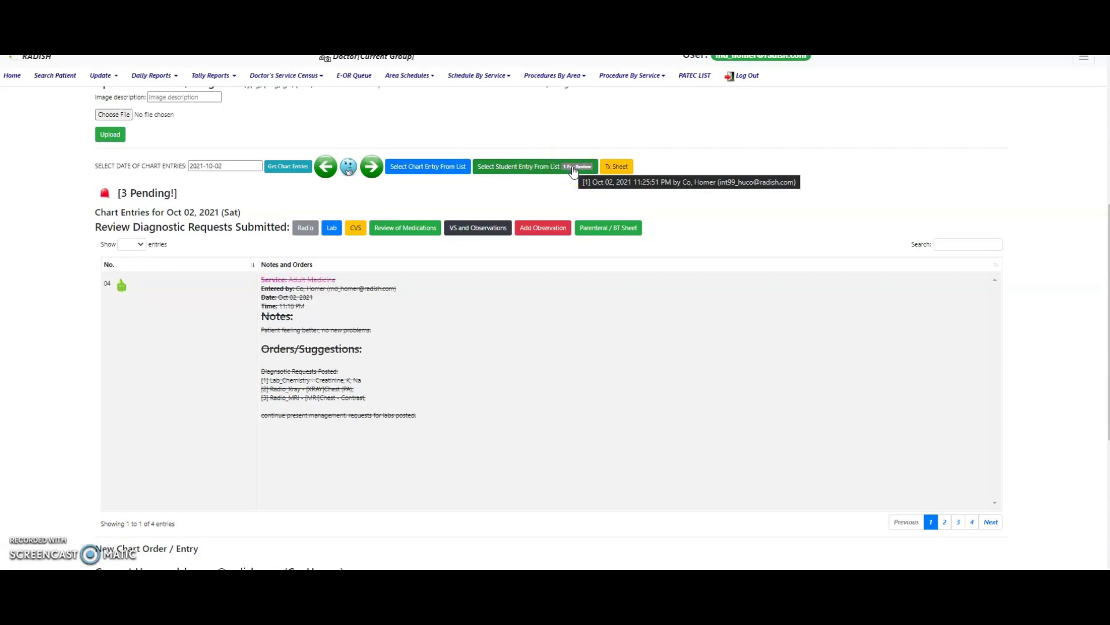
pyautogui.click(554, 168)
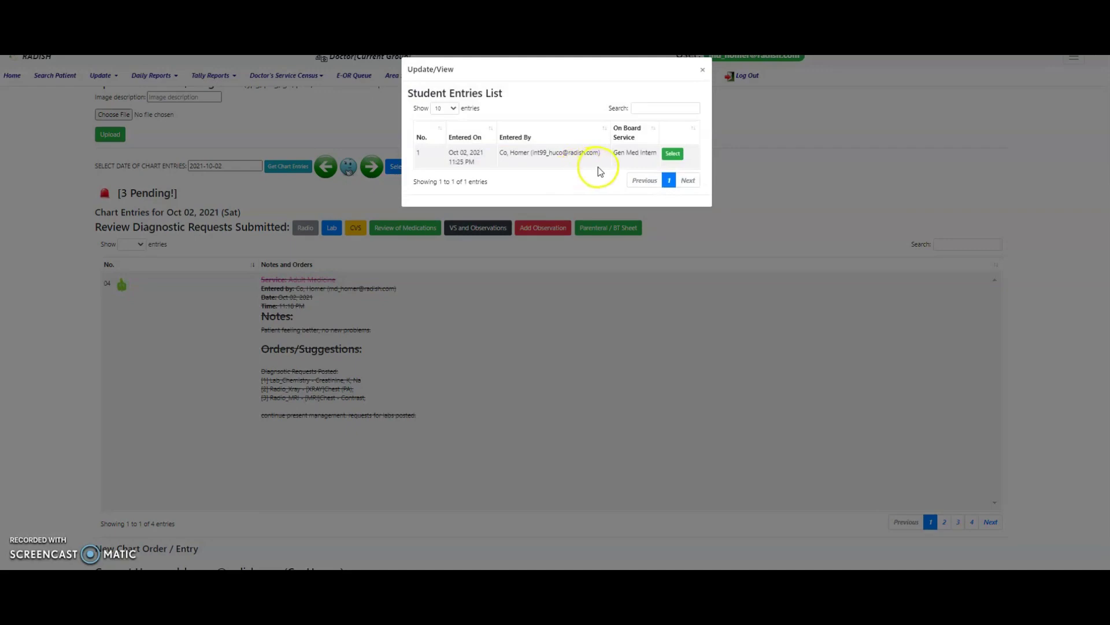
pyautogui.click(673, 154)
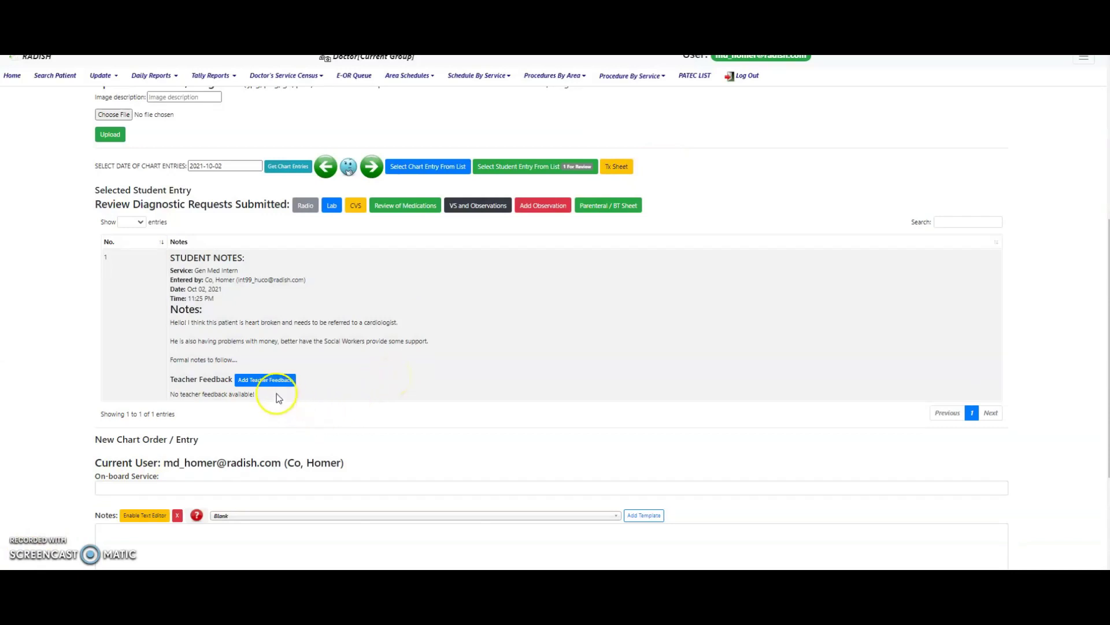
# - Save teacher feedback of 4 out of 10 stars with the comment 'Needs improvement!'
pyautogui.click(264, 382)
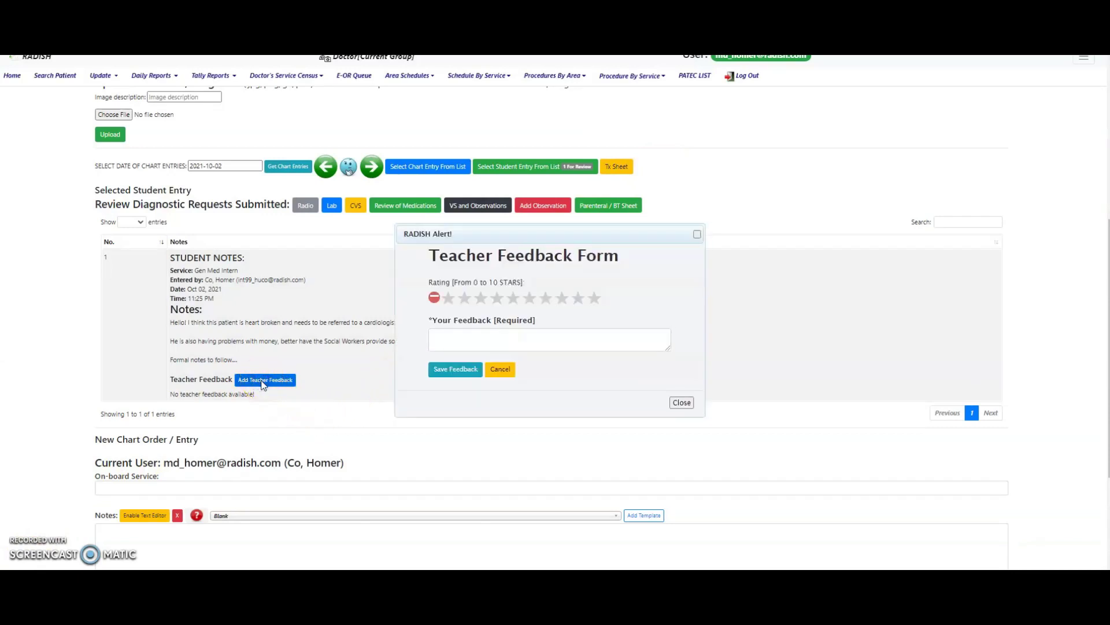
pyautogui.click(568, 302)
pyautogui.click(498, 299)
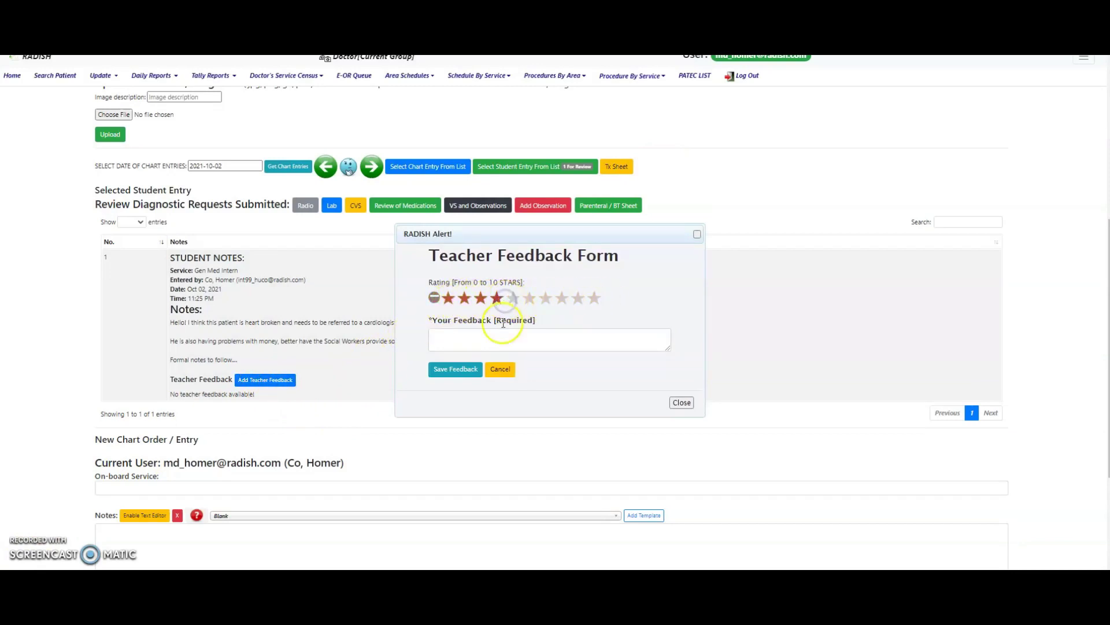
pyautogui.click(500, 334)
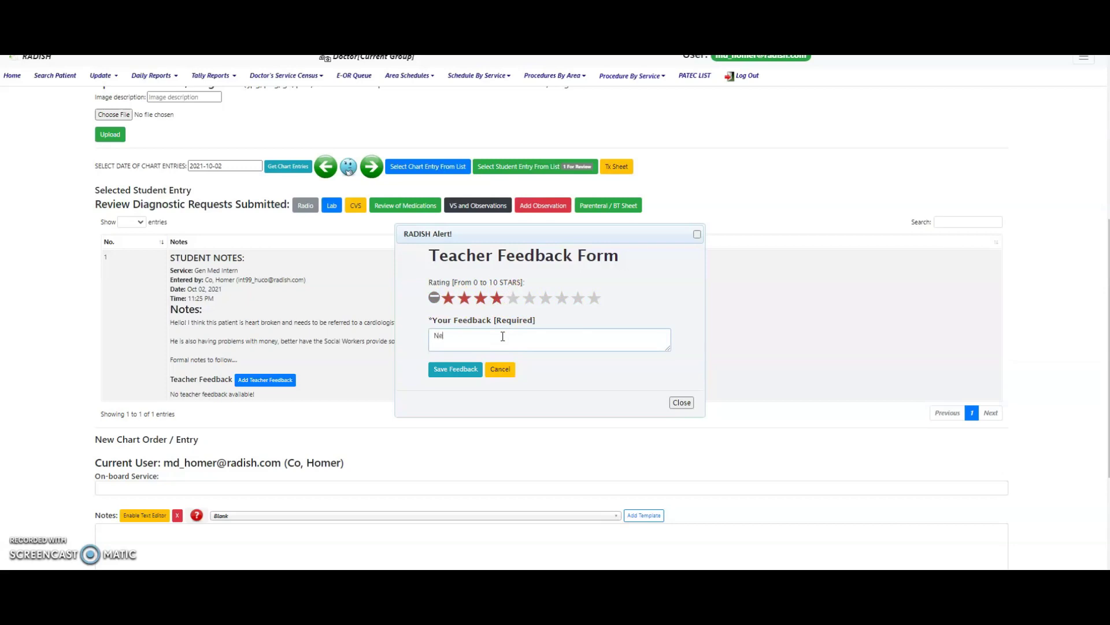
pyautogui.write('Needs improvement!')
pyautogui.click(457, 372)
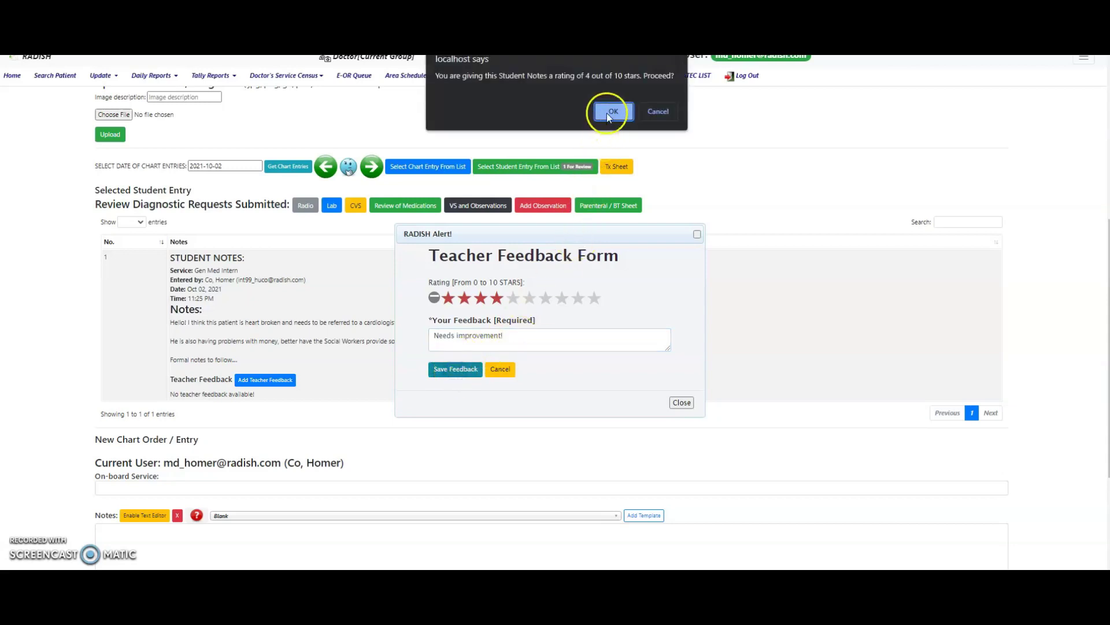
pyautogui.click(609, 112)
pyautogui.click(659, 99)
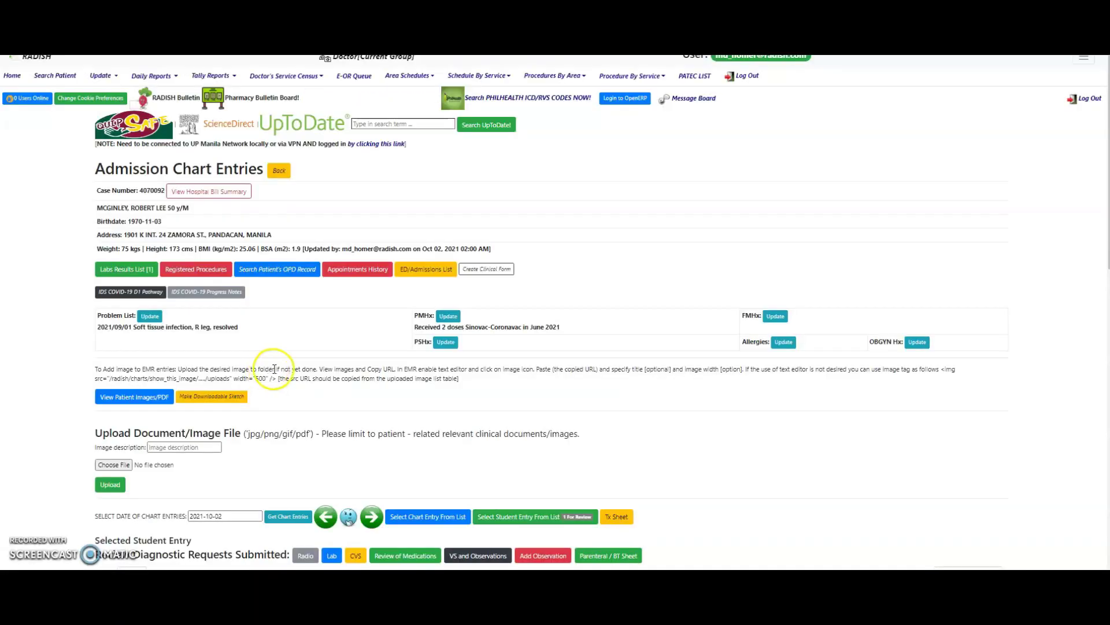
# - Open the patient's OPD record and scroll through its chart entry
pyautogui.click(277, 270)
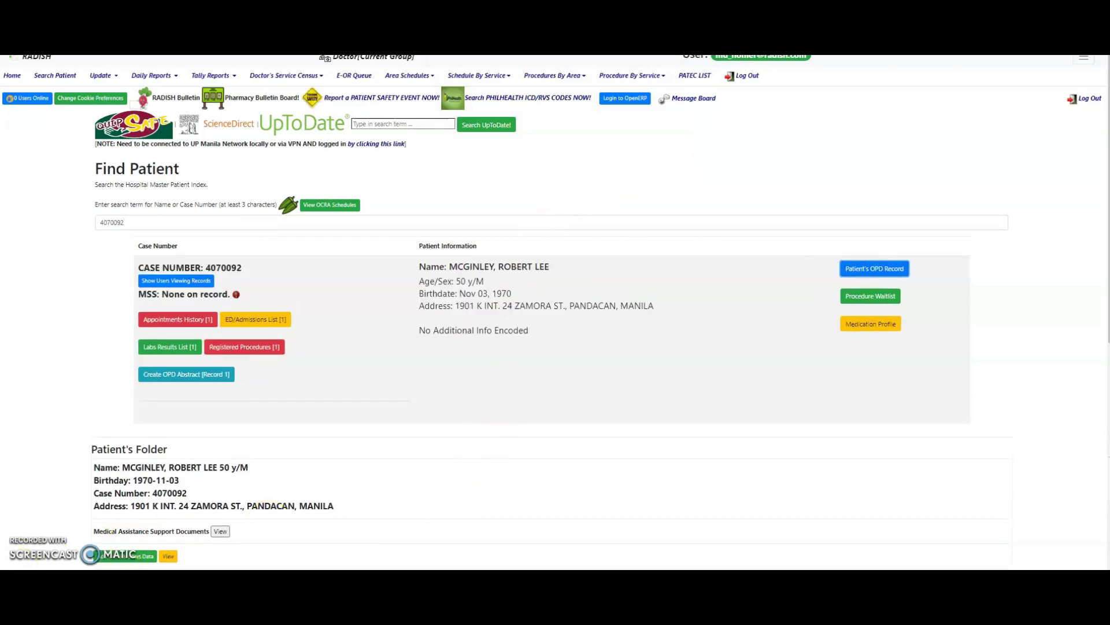
pyautogui.scroll(-6, 434, 472)
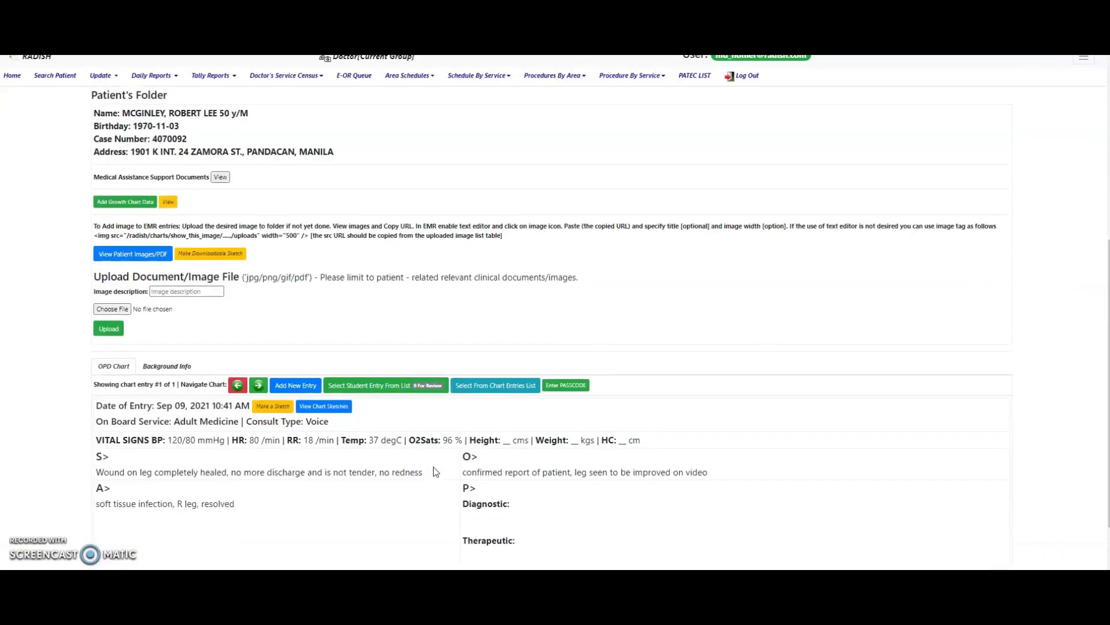
pyautogui.scroll(-2, 434, 473)
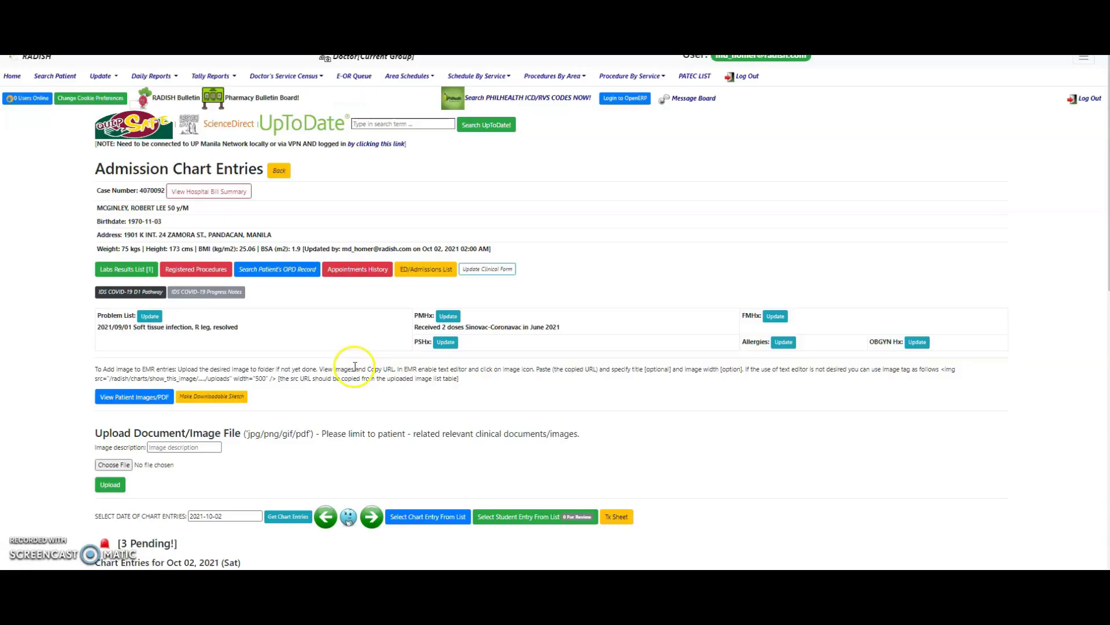
# - From the ED/Admissions list, open the Oct 01, 2021 Ward 4 admission record
pyautogui.click(389, 322)
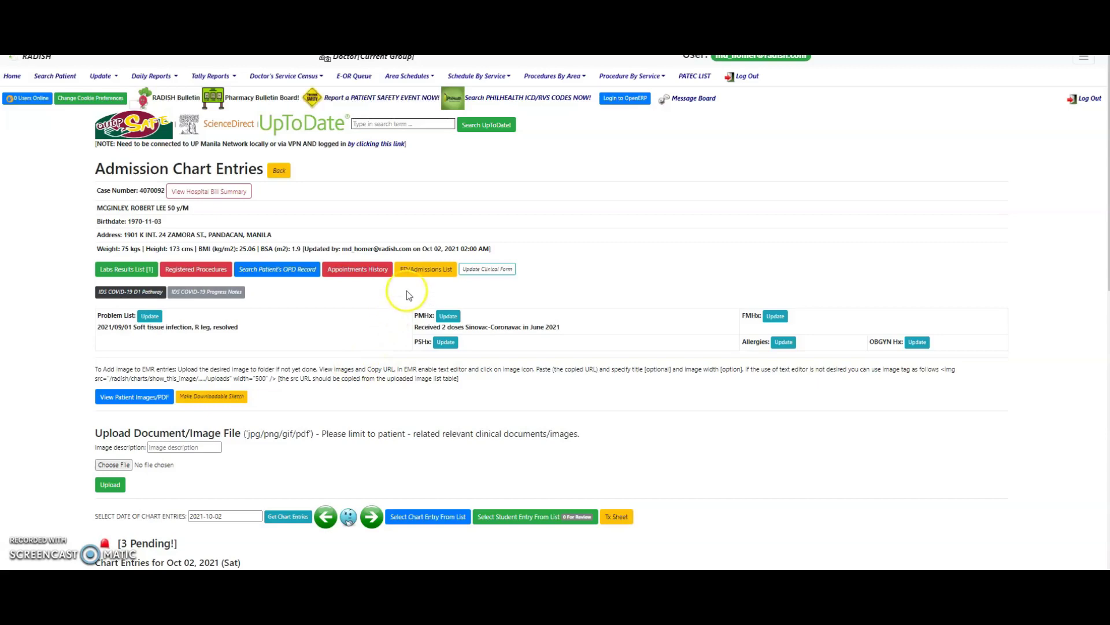
pyautogui.click(426, 269)
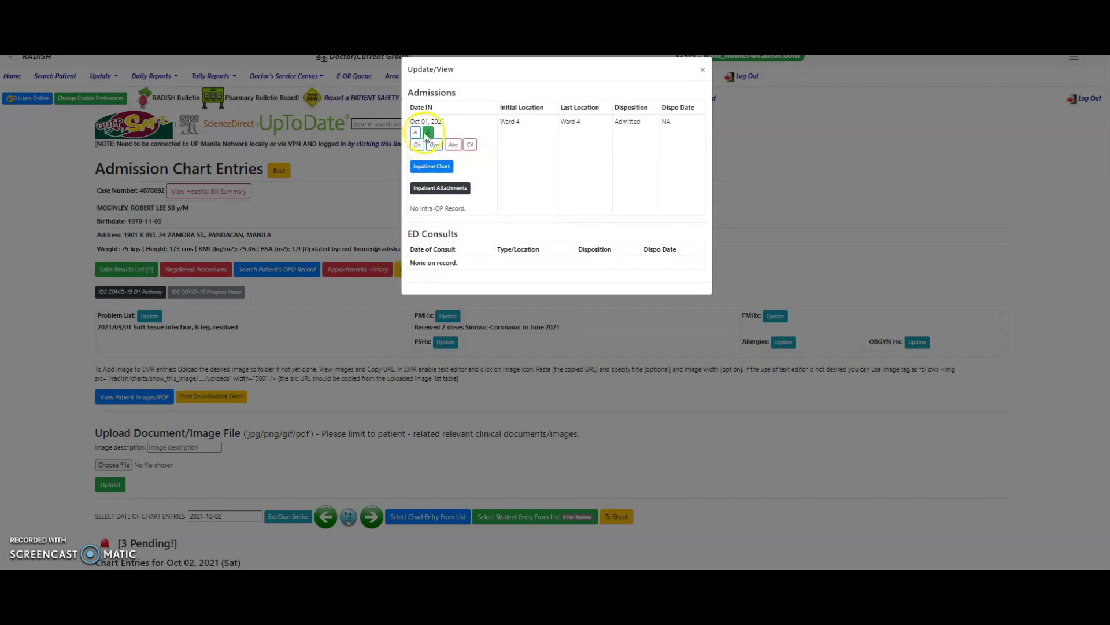
pyautogui.click(428, 133)
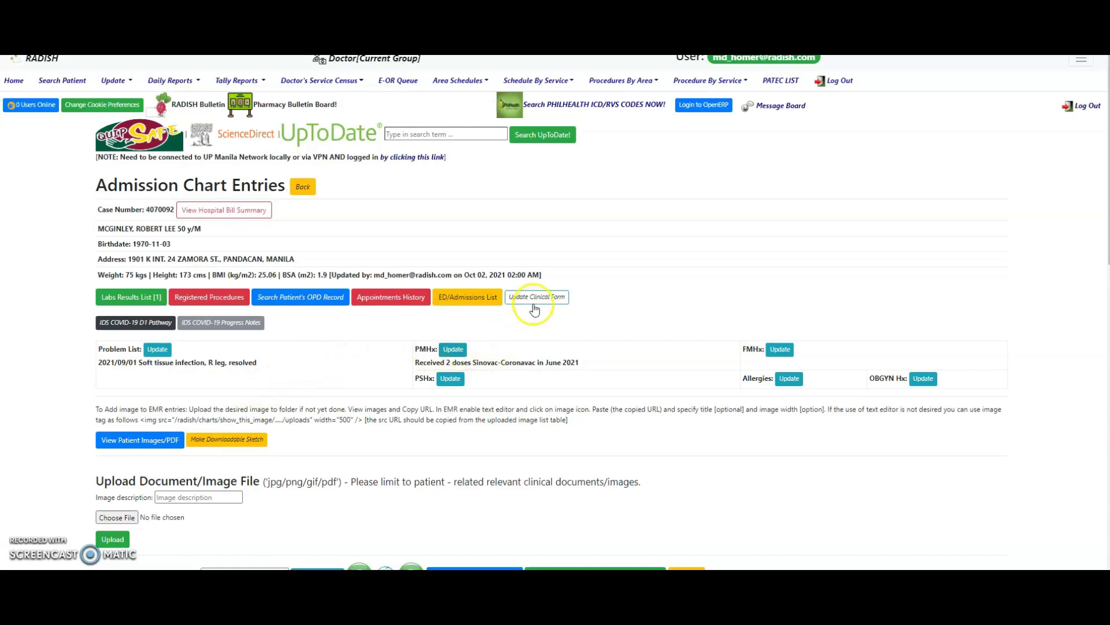
# - Accept the confidentiality notice and read through the expanded Clinical Abstract section
pyautogui.click(534, 306)
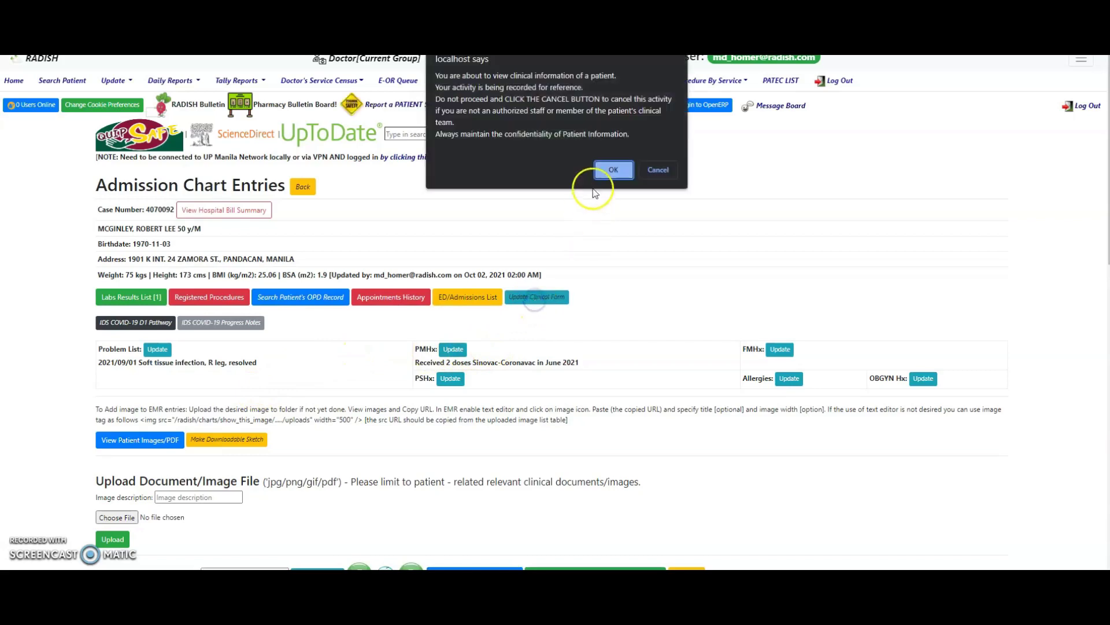
pyautogui.click(603, 171)
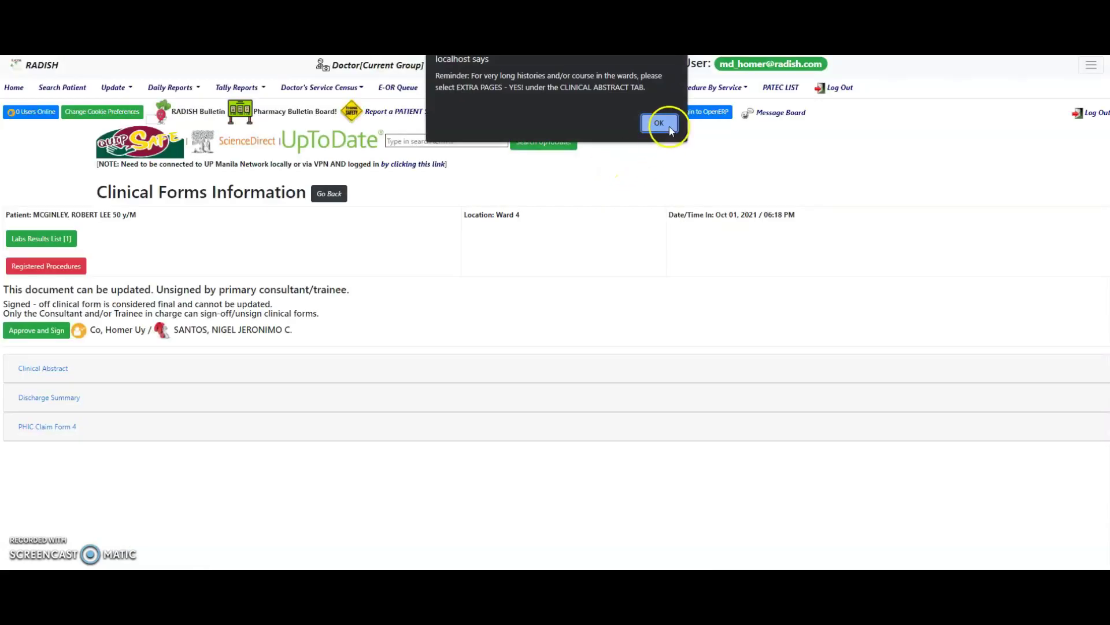
pyautogui.click(668, 126)
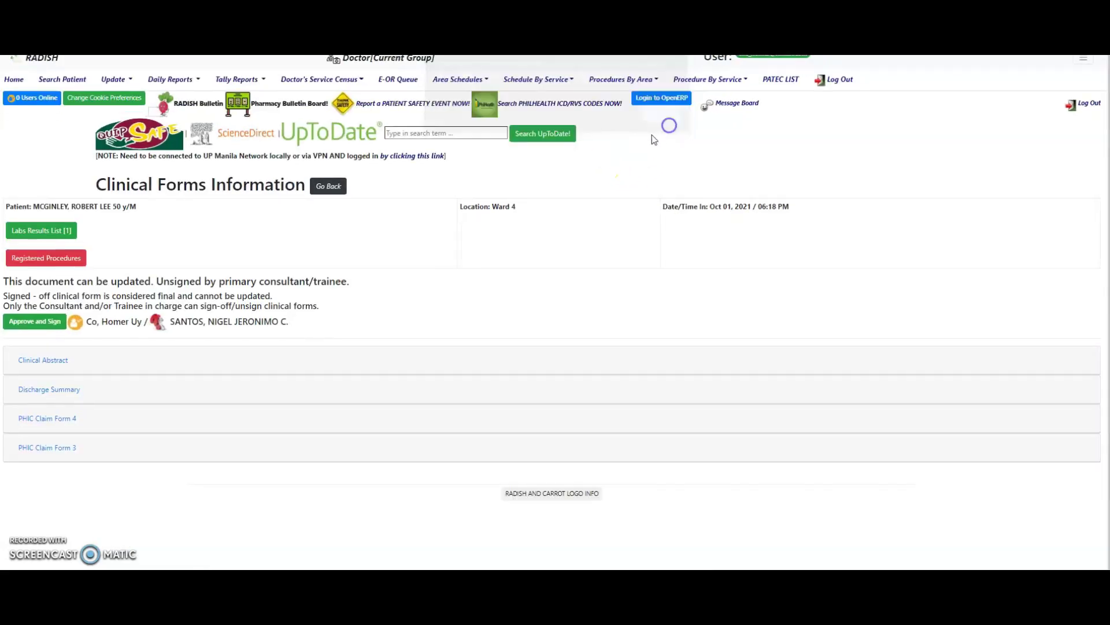
pyautogui.click(56, 360)
pyautogui.scroll(-2, 310, 388)
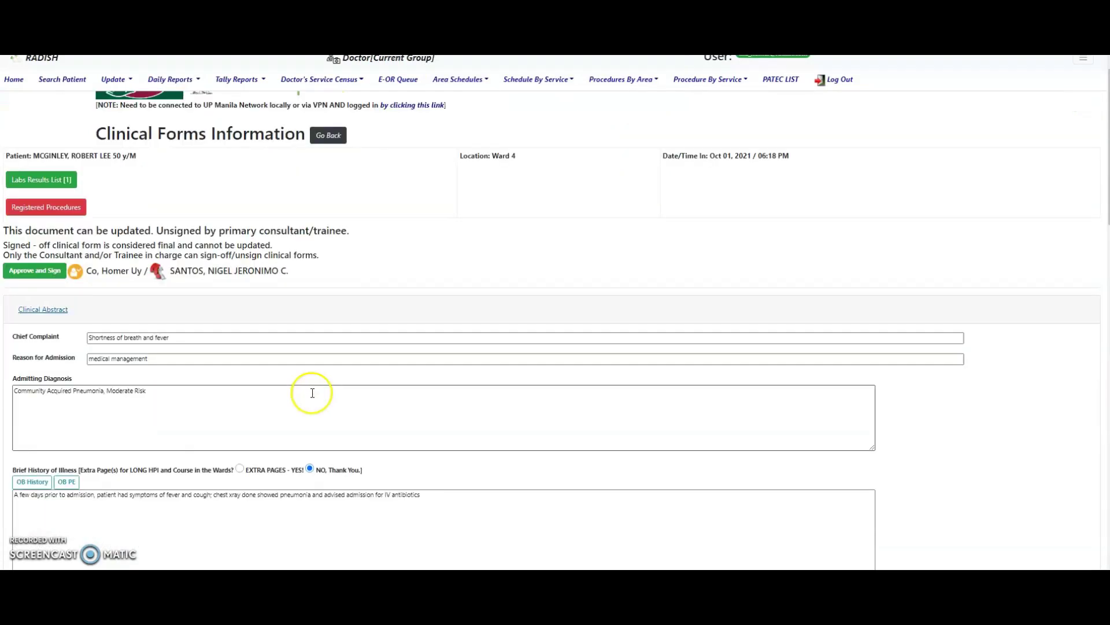
pyautogui.scroll(-10, 312, 393)
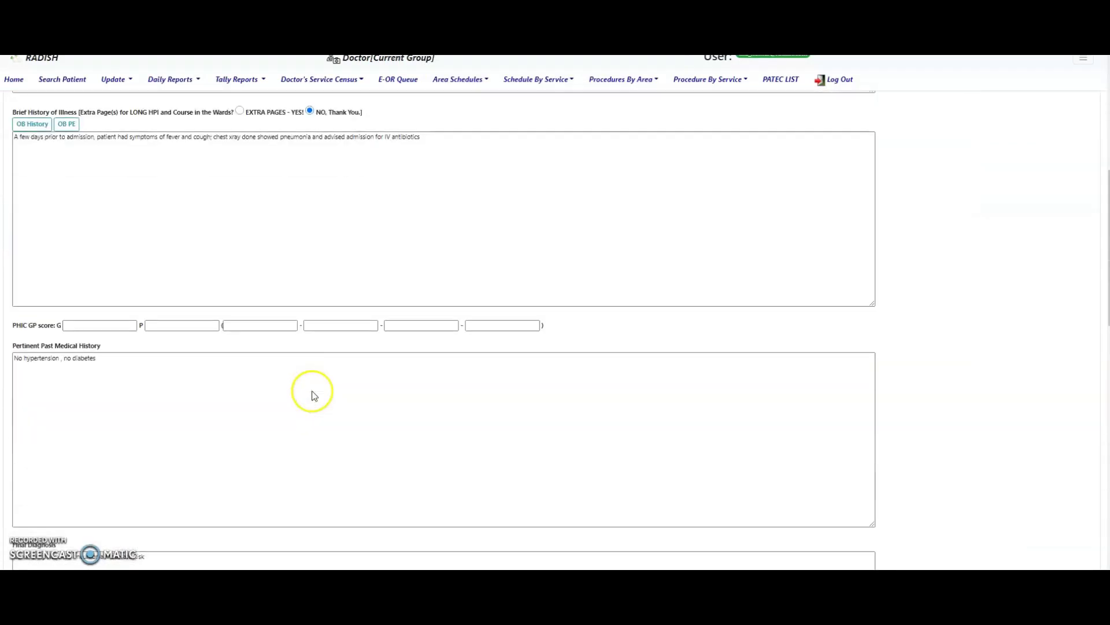
pyautogui.scroll(-12, 309, 403)
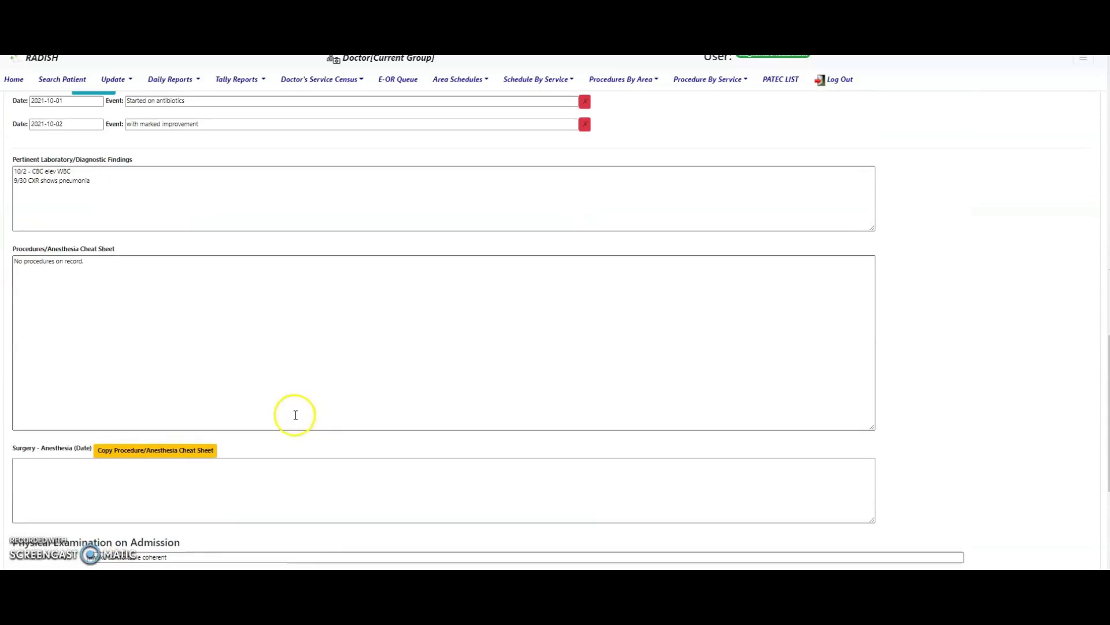
pyautogui.scroll(-1, 292, 416)
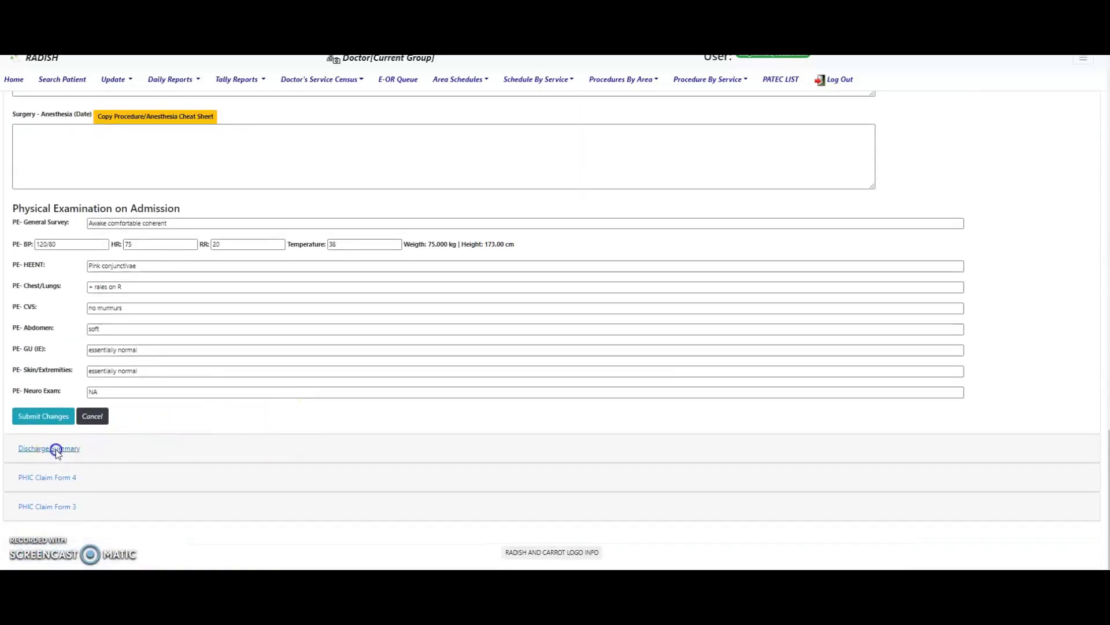
# - Expand and review the Discharge Summary and PHIC Claim Form 4 sections, then scroll back up
pyautogui.click(56, 449)
pyautogui.scroll(1, 235, 401)
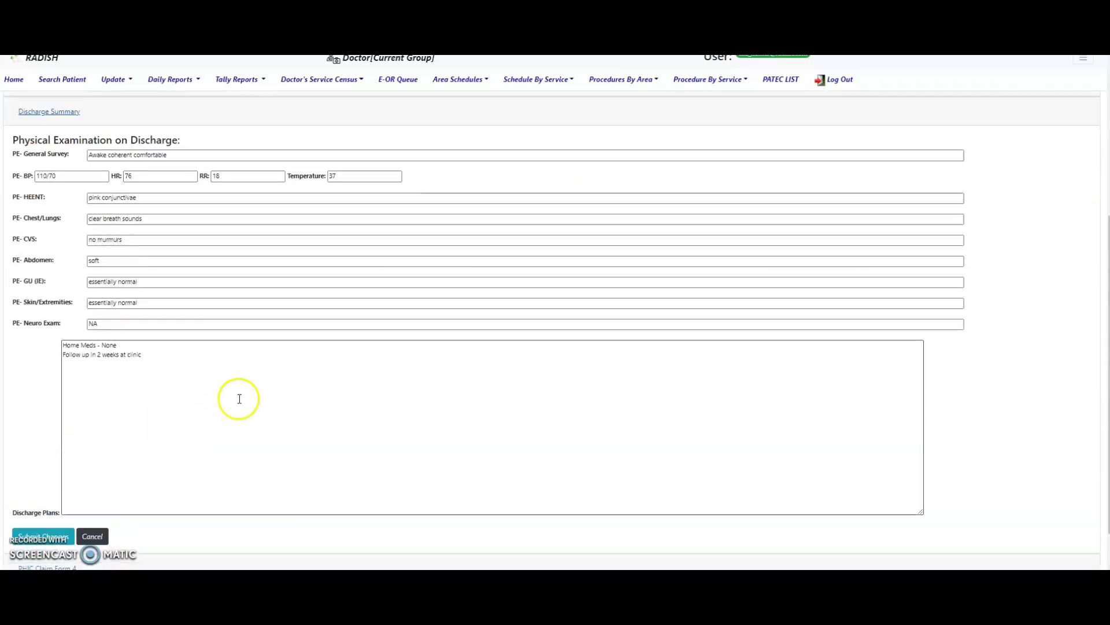
pyautogui.scroll(-2, 238, 399)
pyautogui.click(62, 477)
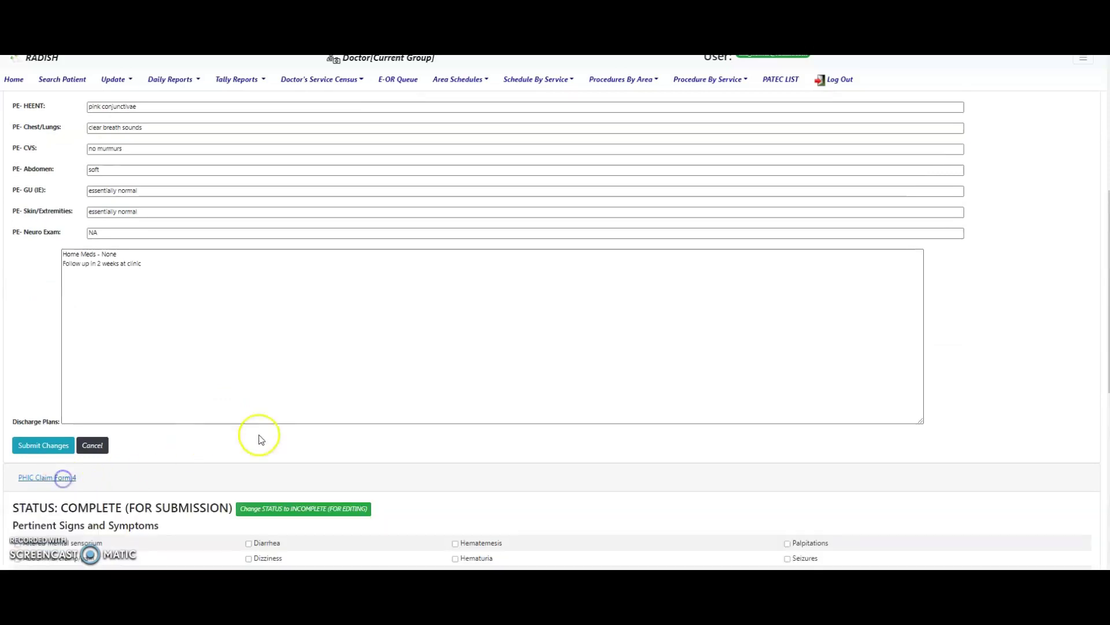
pyautogui.scroll(-1, 428, 408)
pyautogui.scroll(-6, 428, 408)
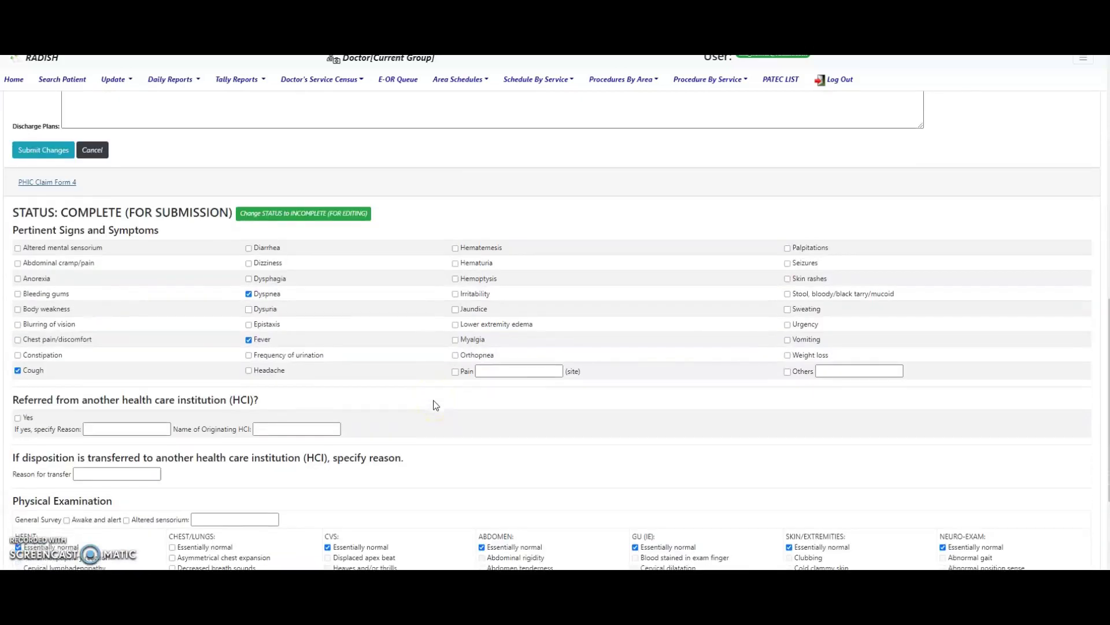
pyautogui.scroll(-3, 434, 405)
pyautogui.scroll(-1, 435, 404)
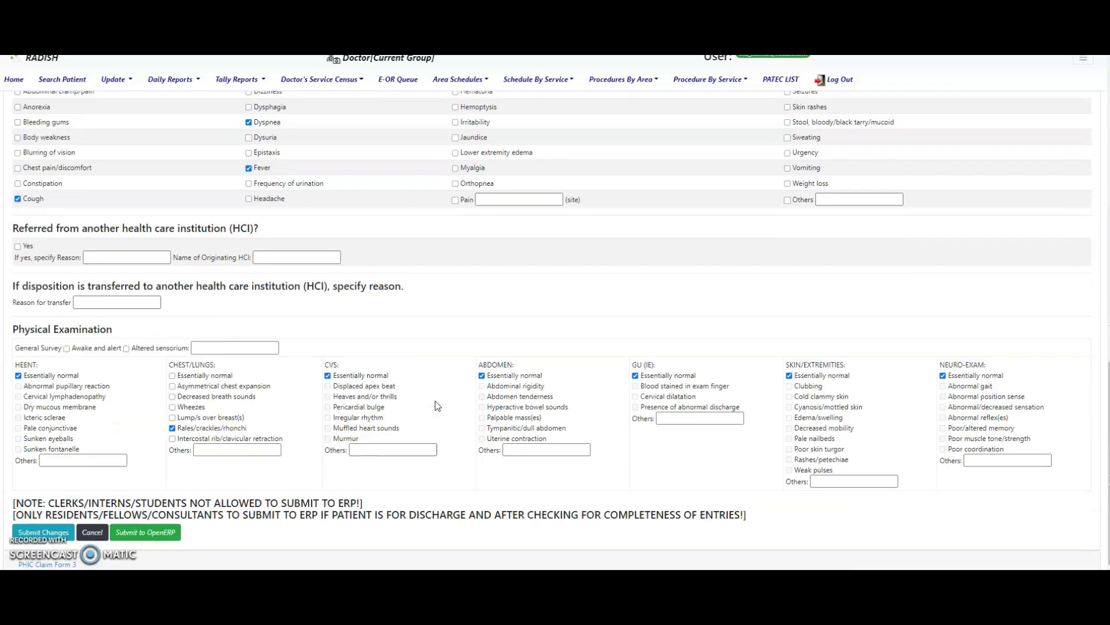
pyautogui.scroll(10, 436, 406)
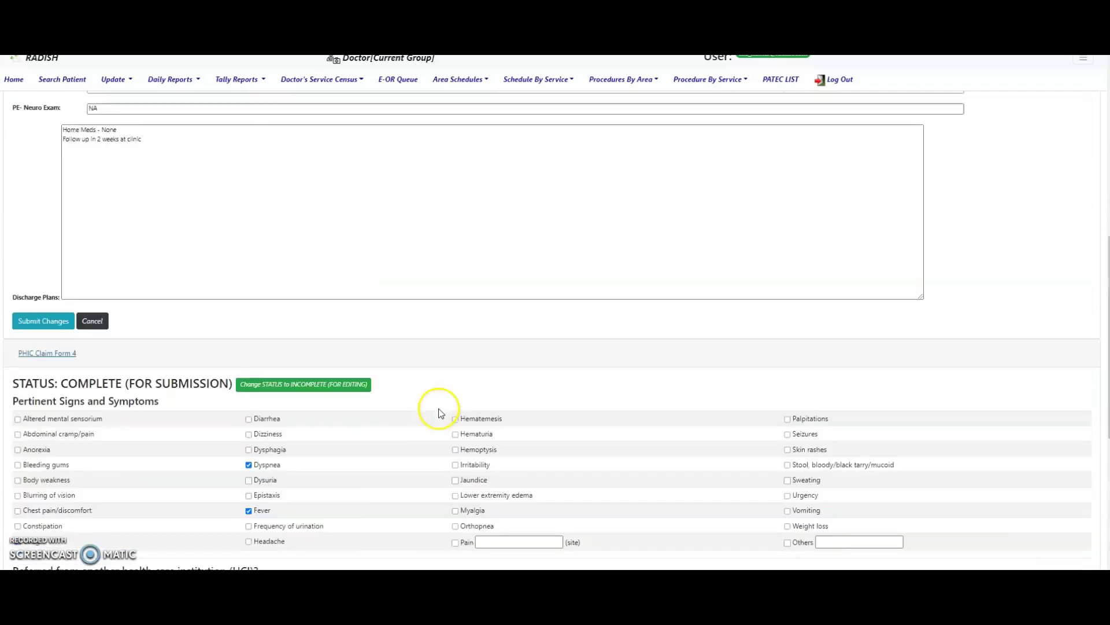
pyautogui.scroll(5, 440, 409)
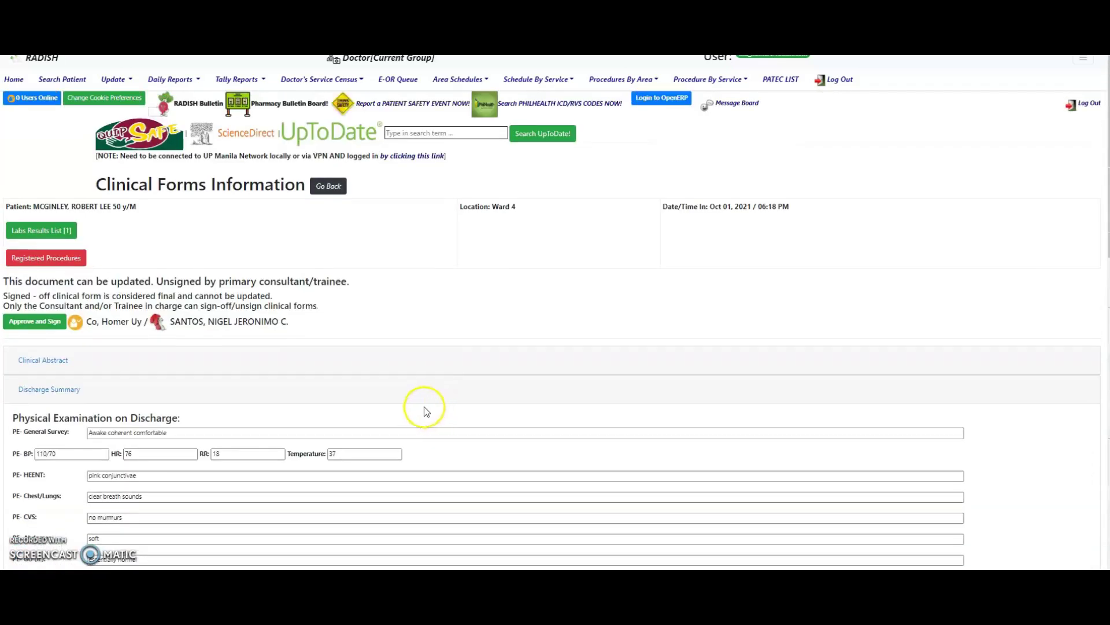
# - Approve and sign the clinical forms, acknowledging the confirmation, success and reminder alerts
pyautogui.click(39, 327)
pyautogui.click(618, 101)
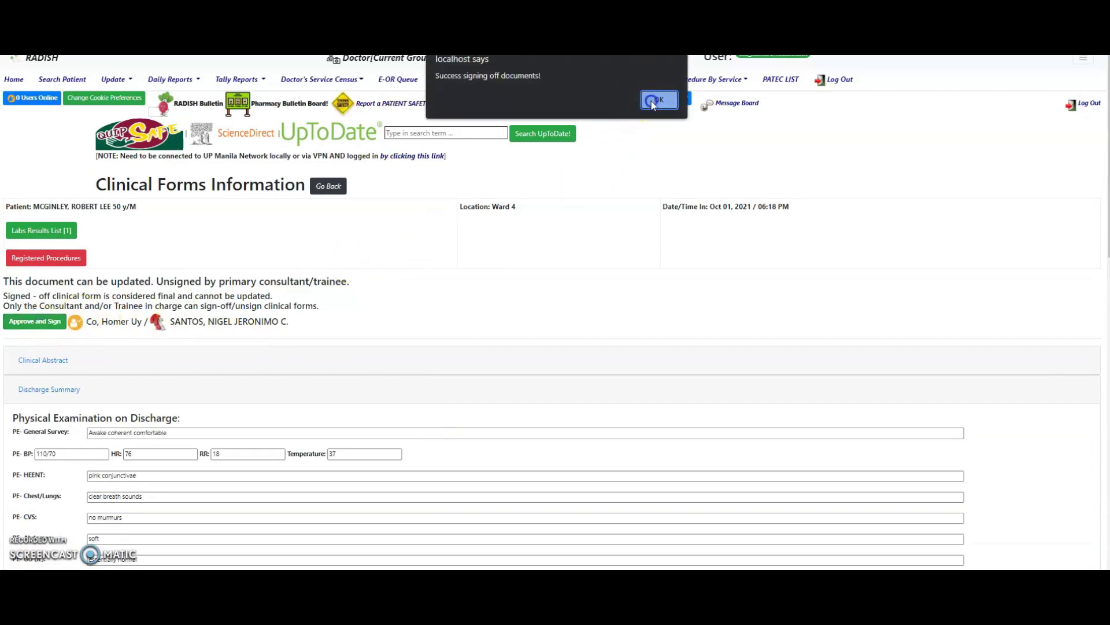
pyautogui.click(652, 101)
pyautogui.click(657, 123)
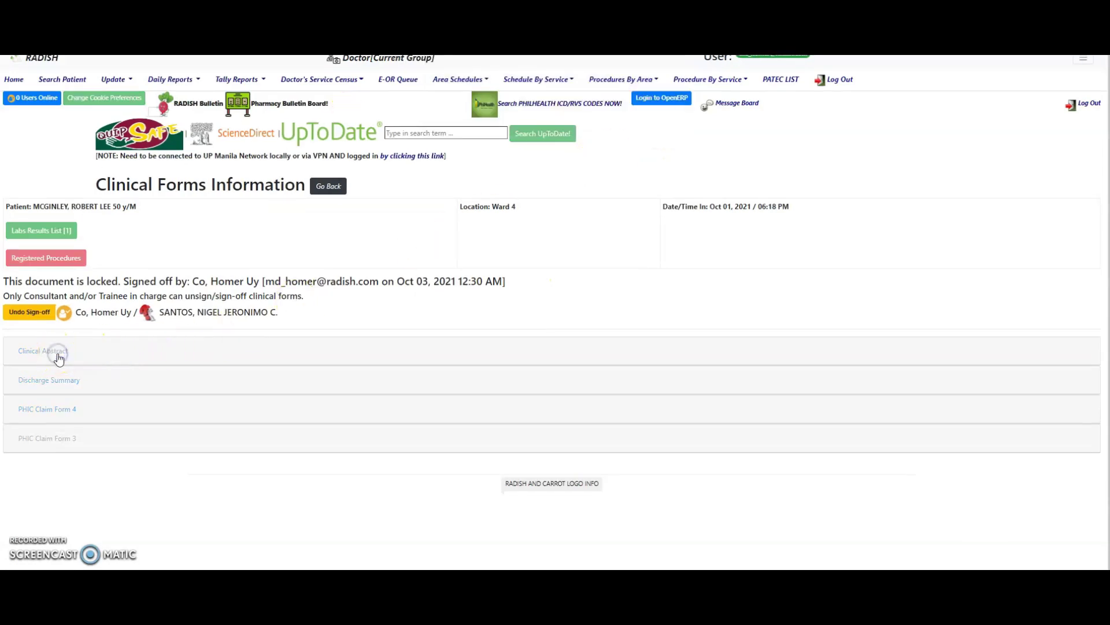
pyautogui.click(58, 355)
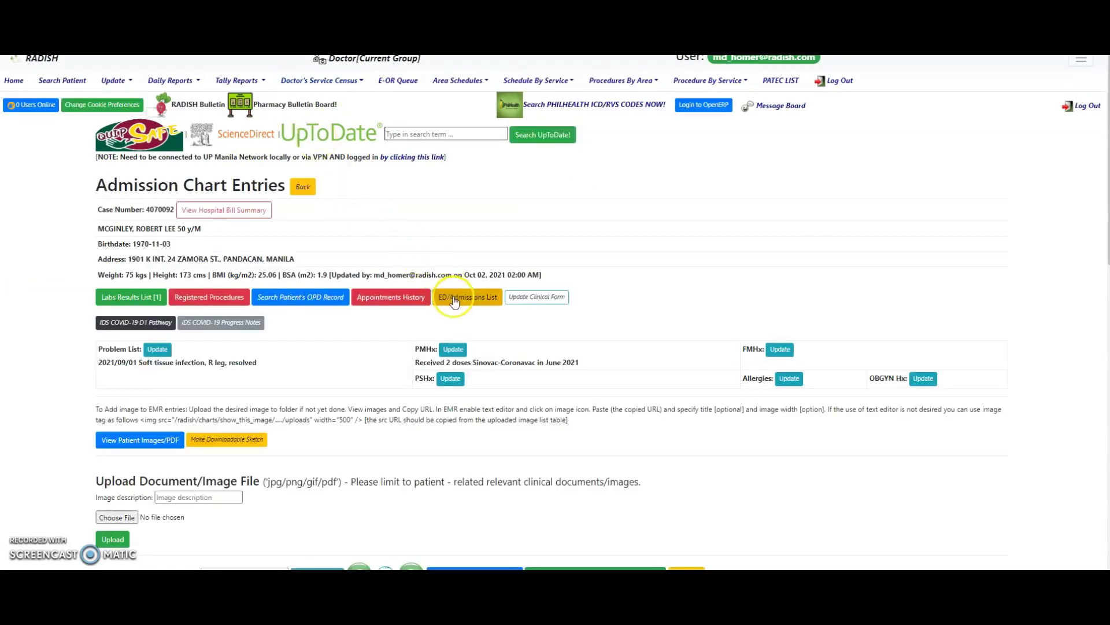
pyautogui.click(459, 302)
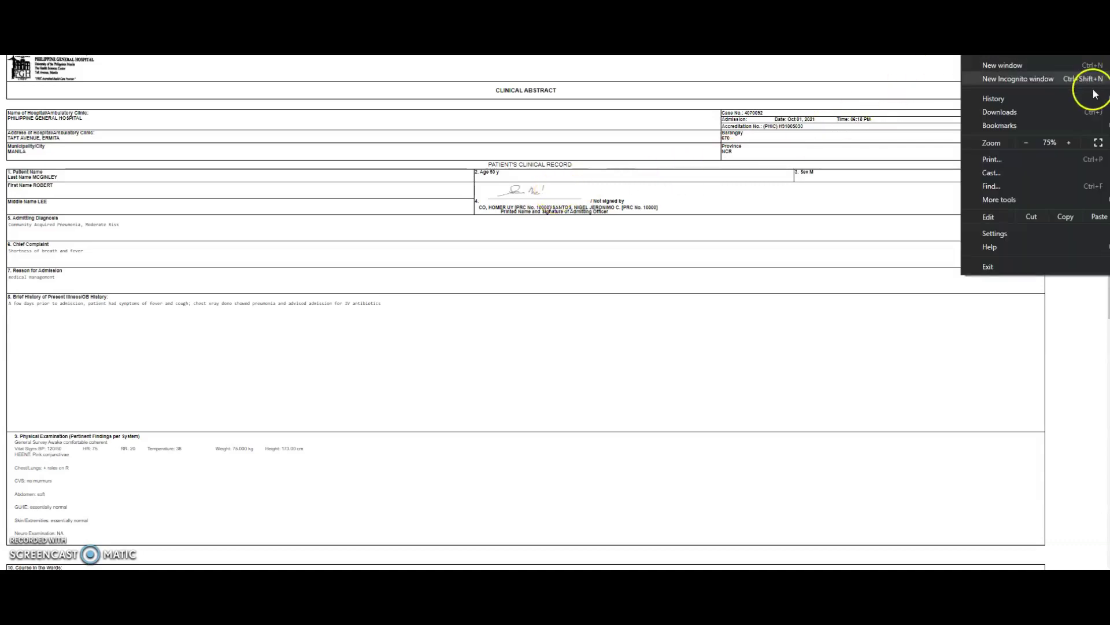
pyautogui.click(1070, 143)
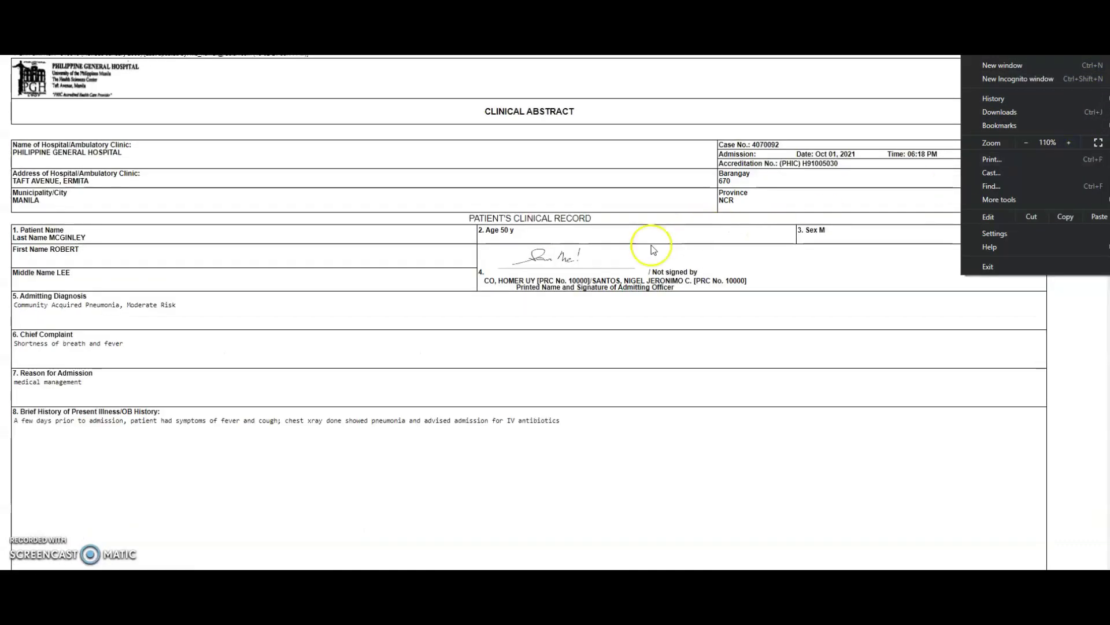
pyautogui.click(580, 260)
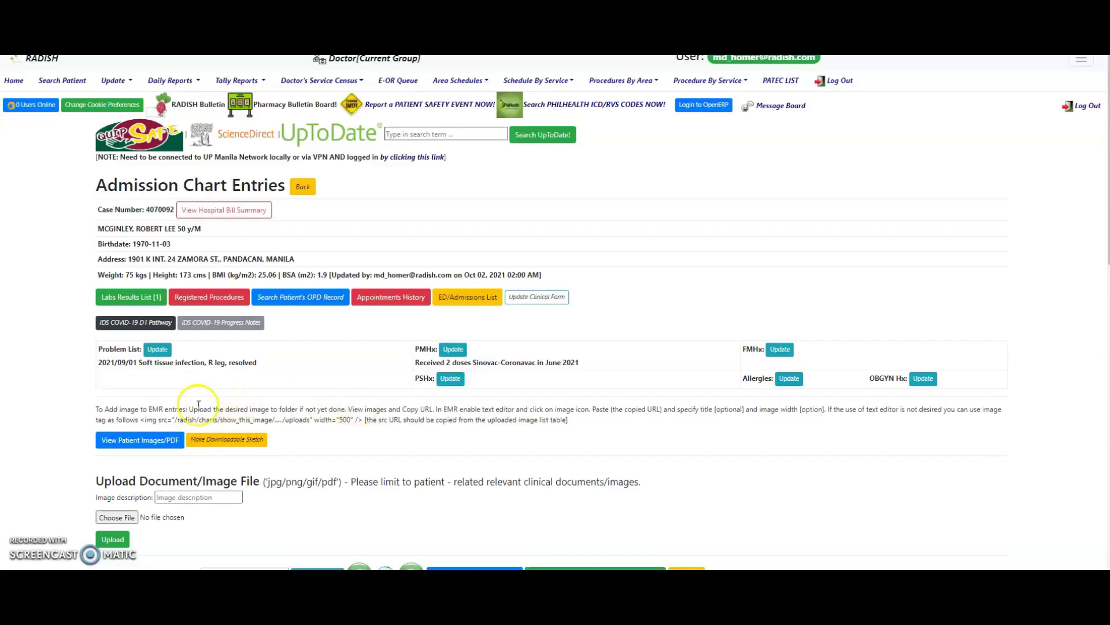
pyautogui.click(165, 439)
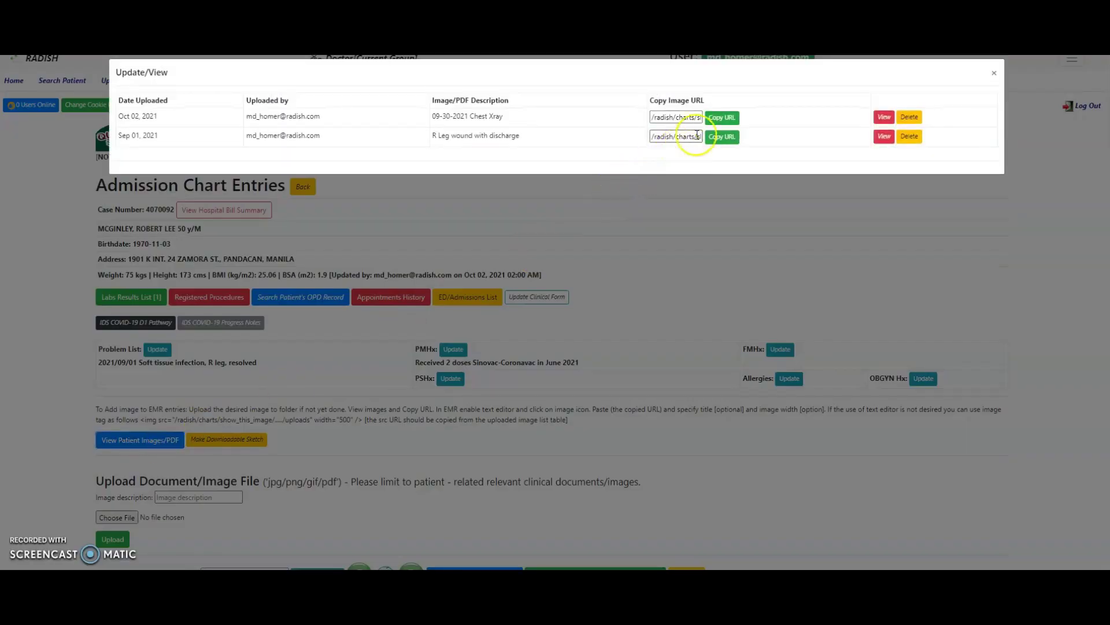
pyautogui.click(884, 116)
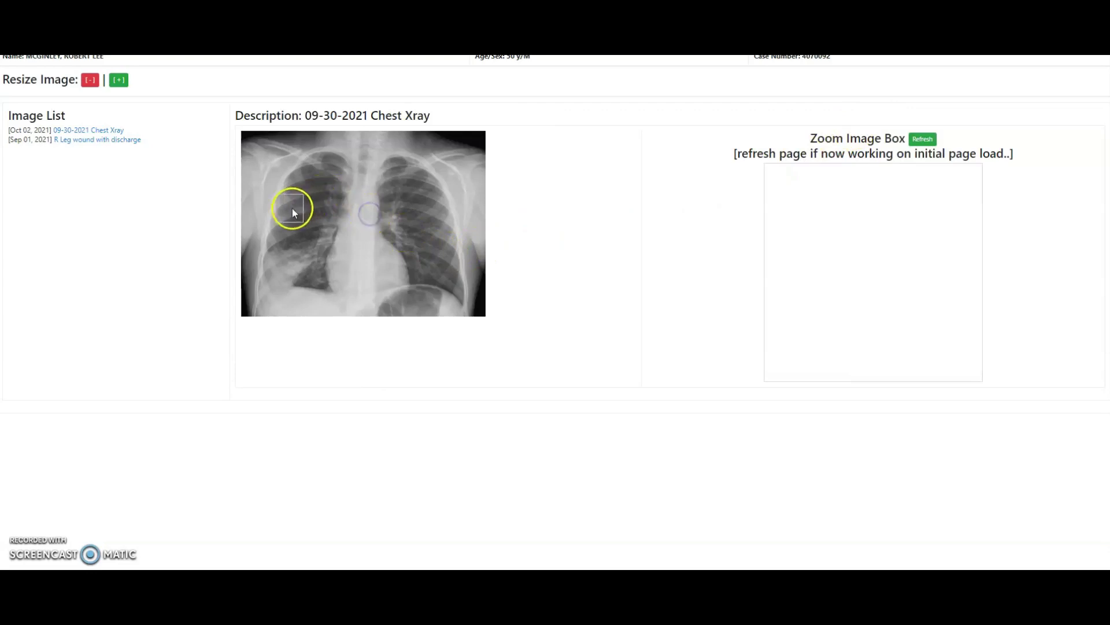
pyautogui.hotkey('ctrl', 'w')
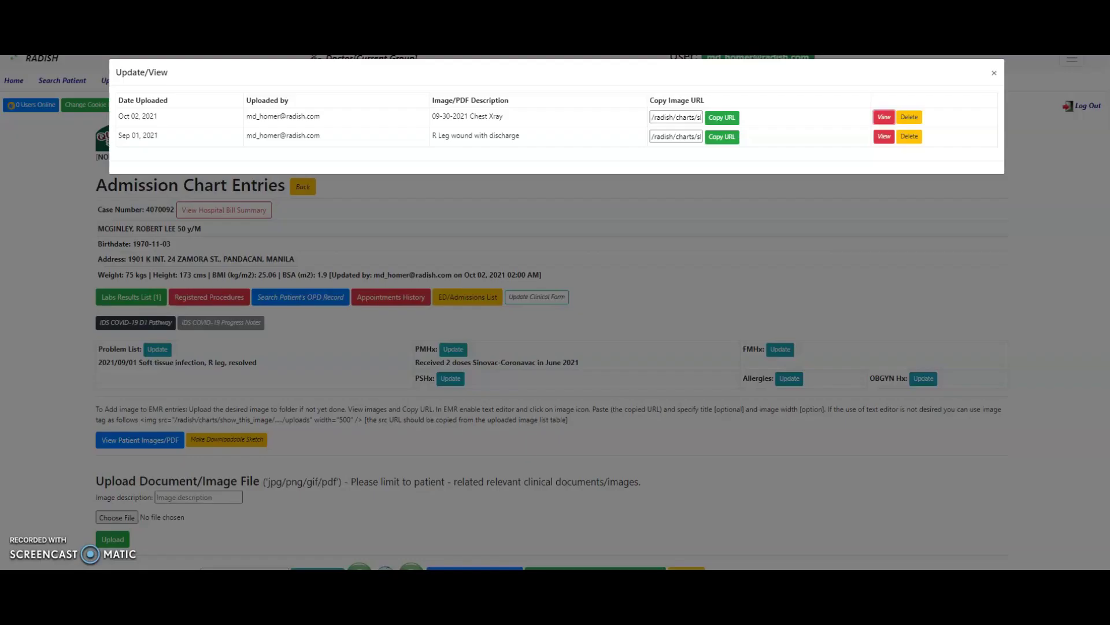
pyautogui.click(235, 183)
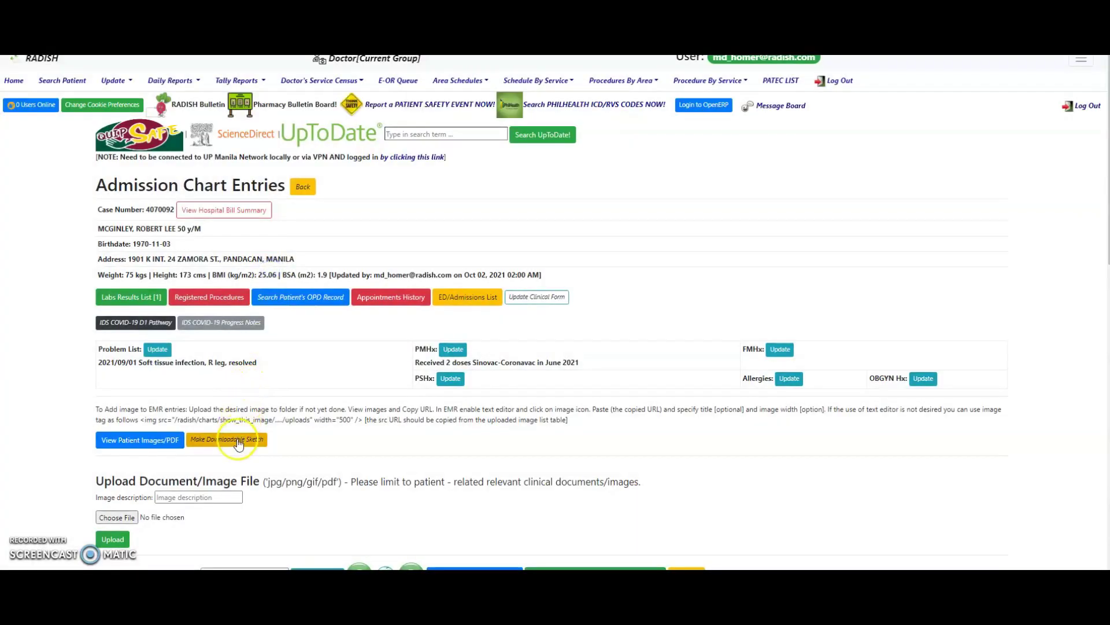
pyautogui.click(237, 438)
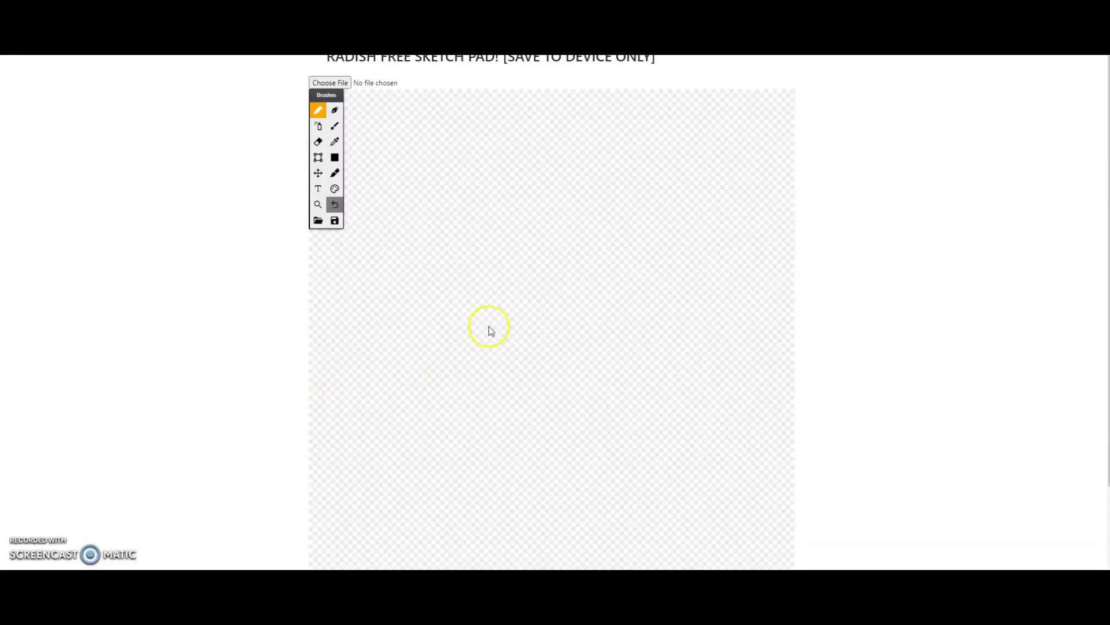
pyautogui.moveTo(534, 271)
pyautogui.mouseDown()
pyautogui.moveTo(523, 228)
pyautogui.moveTo(554, 361)
pyautogui.mouseUp()
pyautogui.moveTo(595, 226)
pyautogui.mouseDown()
pyautogui.moveTo(581, 448)
pyautogui.moveTo(649, 288)
pyautogui.mouseUp()
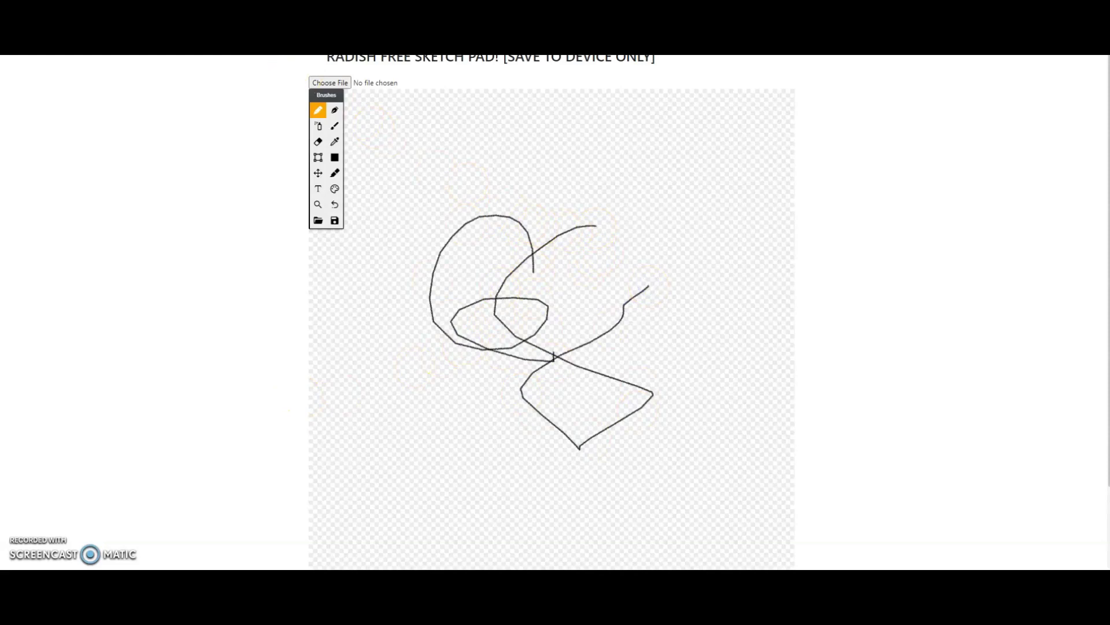
pyautogui.hotkey('ctrl', 'w')
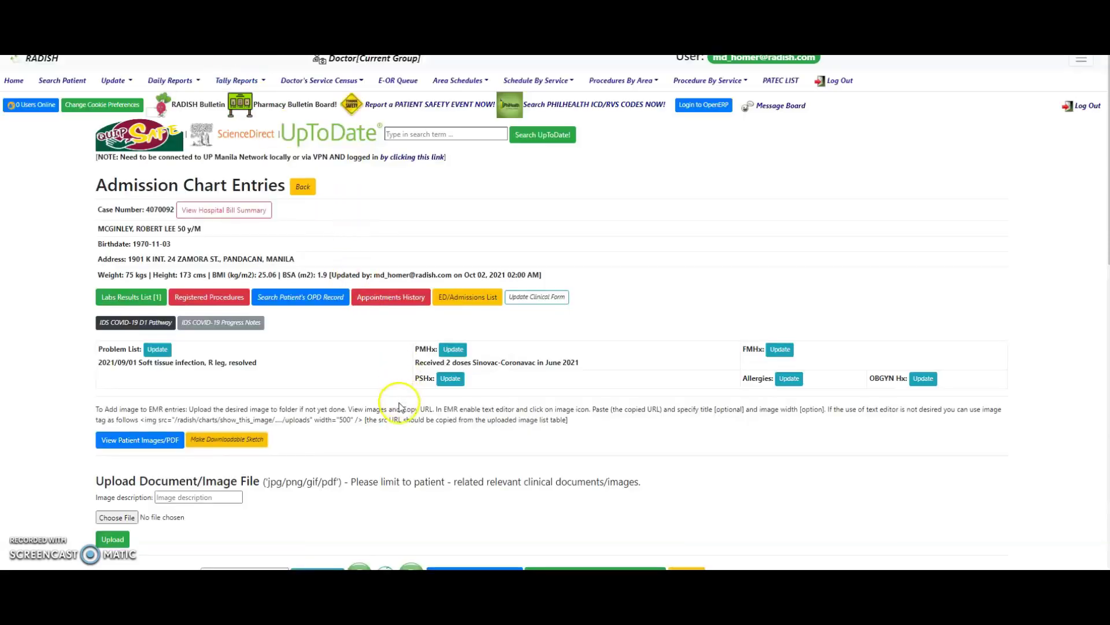